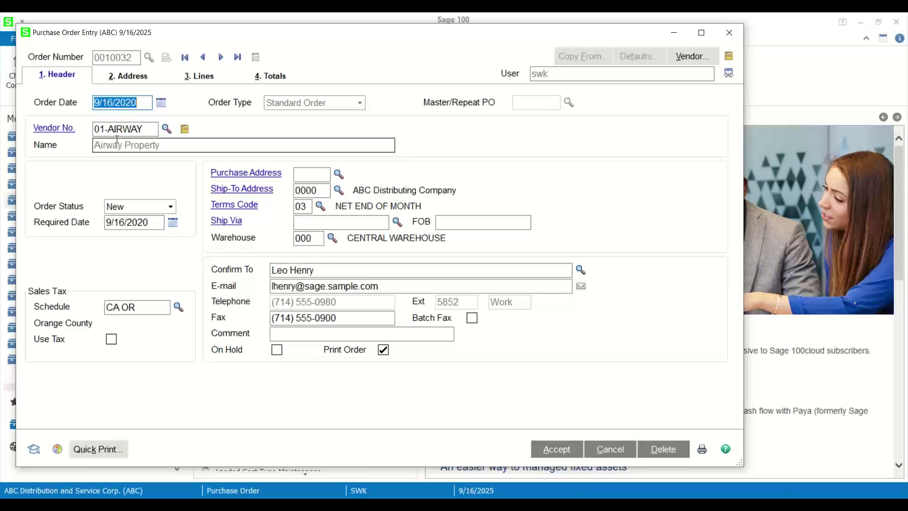
Check the total last cost of item 1001-HON-H252 in its item record from the purchase order line
left_click(199, 76)
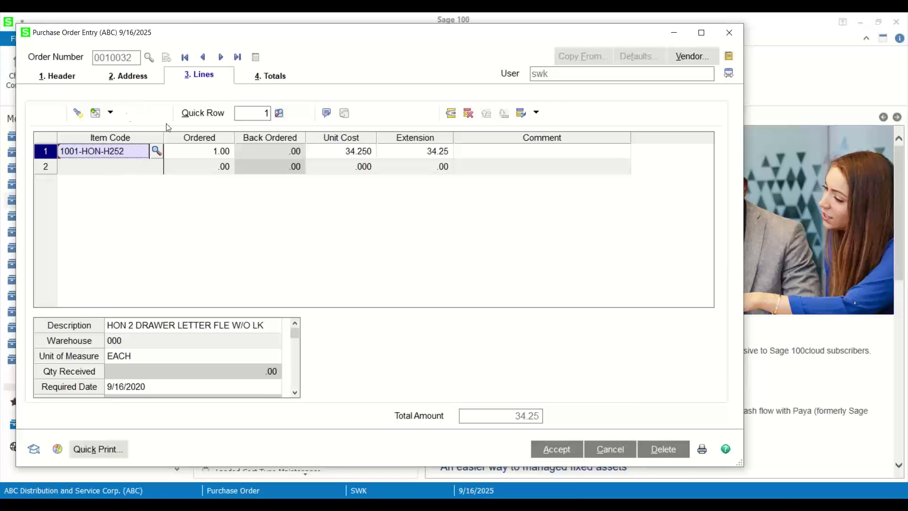
left_click(111, 113)
left_click(116, 173)
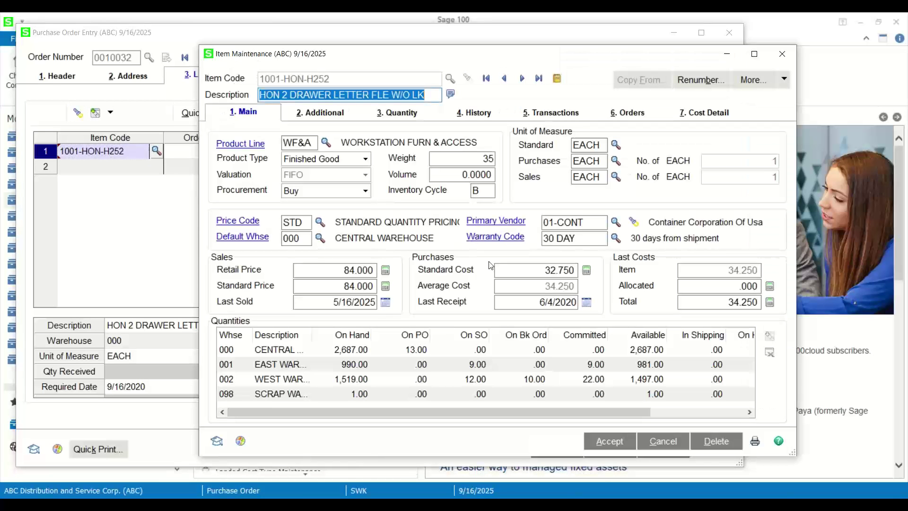
left_click_drag(577, 62, 484, 63)
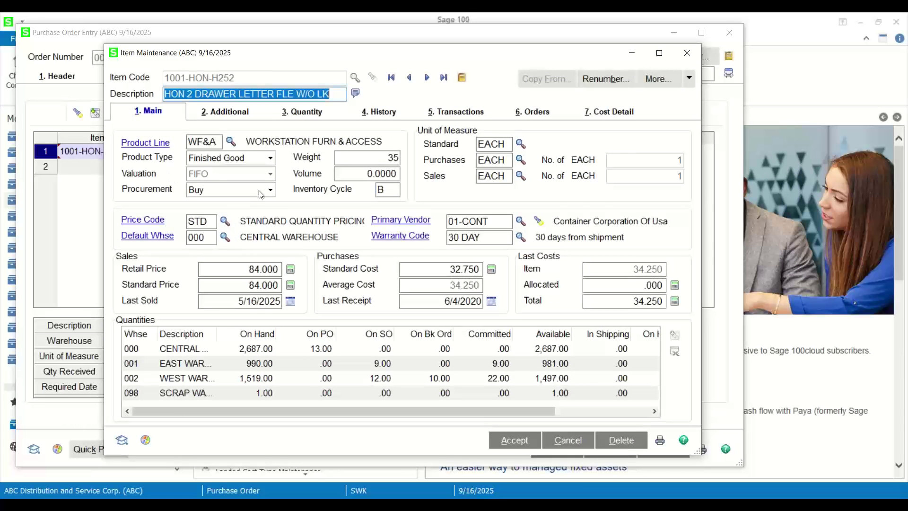
left_click(654, 301)
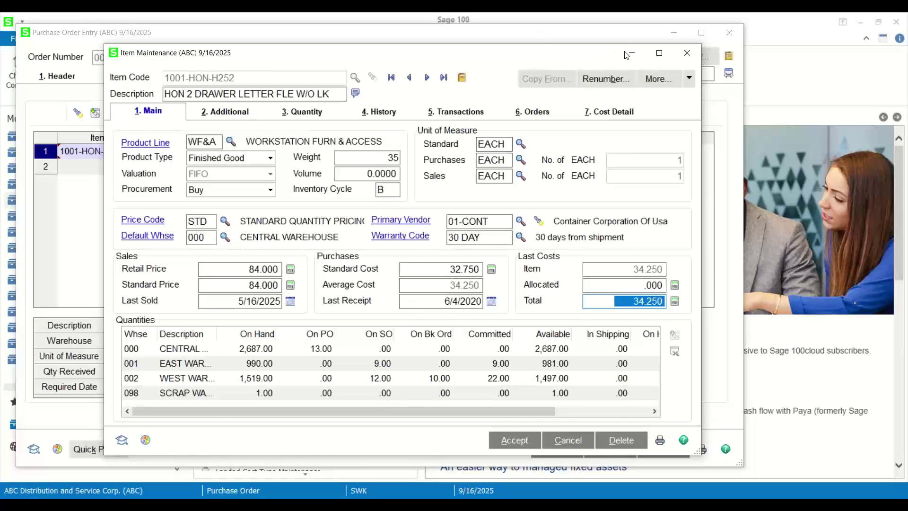
left_click(687, 53)
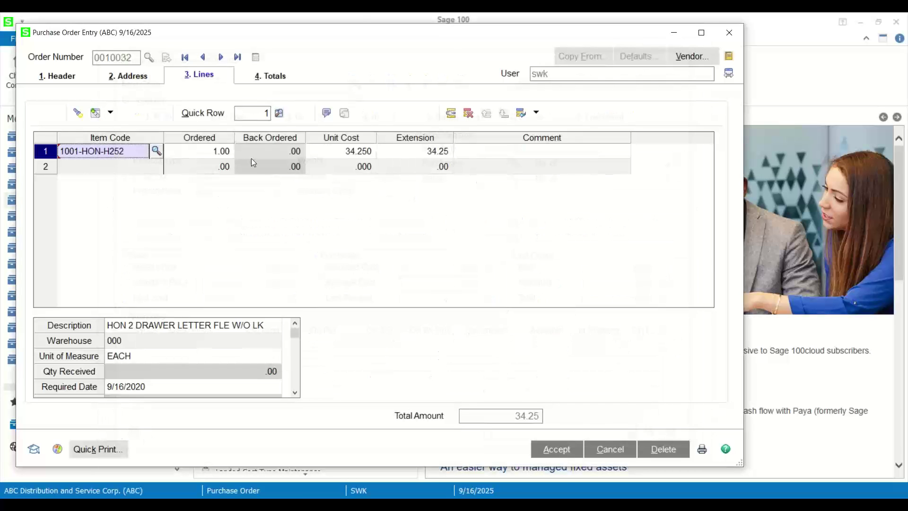
Change the purchase order's vendor to 01-CONT, Container Corporation Of Usa
left_click(55, 77)
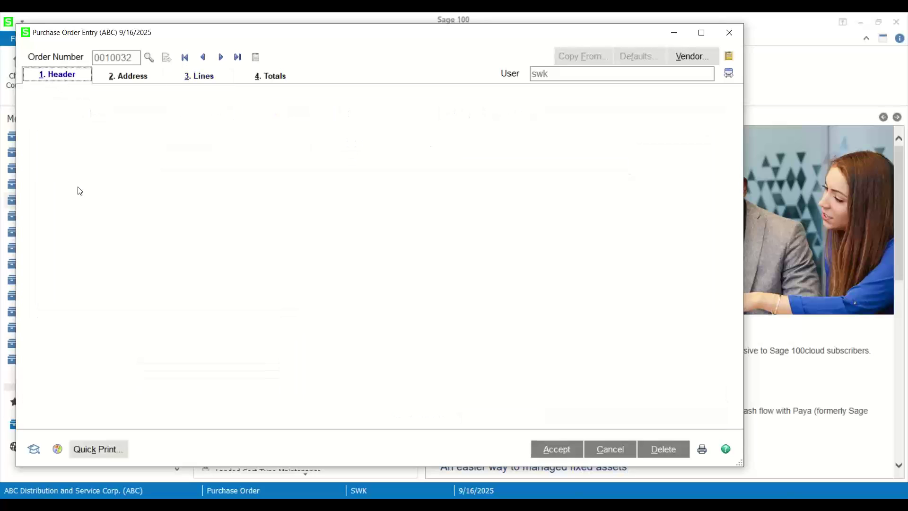
left_click(199, 76)
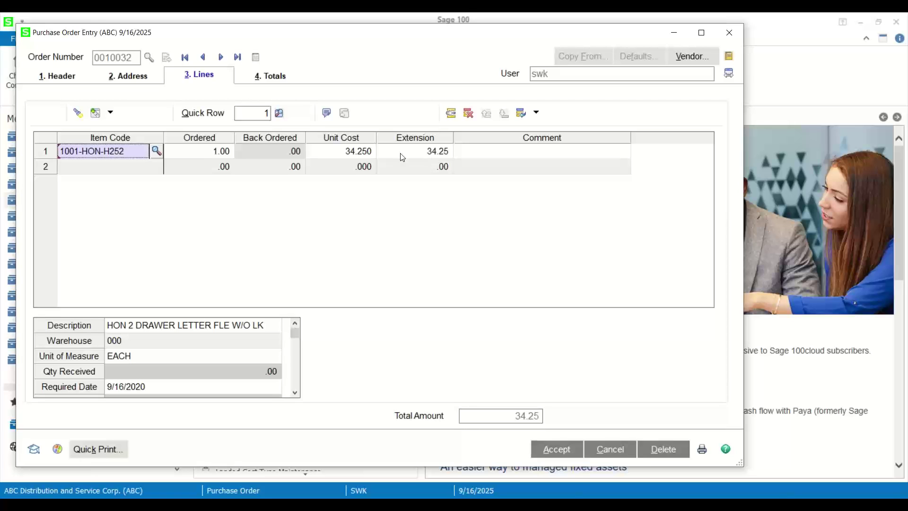
left_click(53, 79)
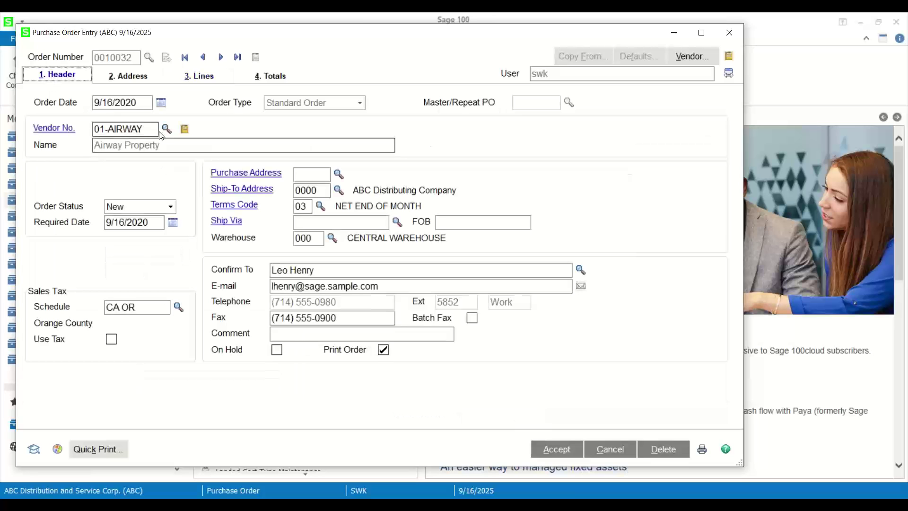
key("F2")
key("Down")
key("Down")
key("Down")
key("Down")
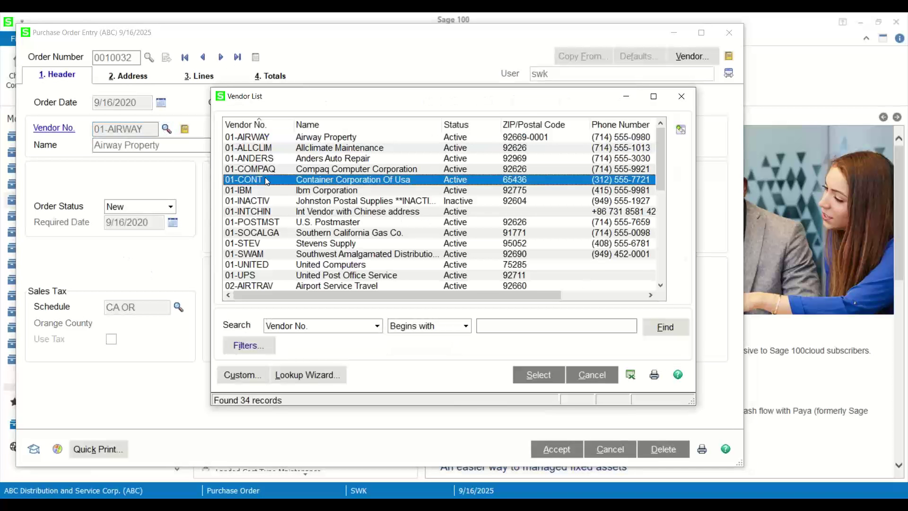
key("Return")
Add a second order line for item 1001-HON-H252 with an ordered quantity of 1
key("alt+3")
left_click(71, 173)
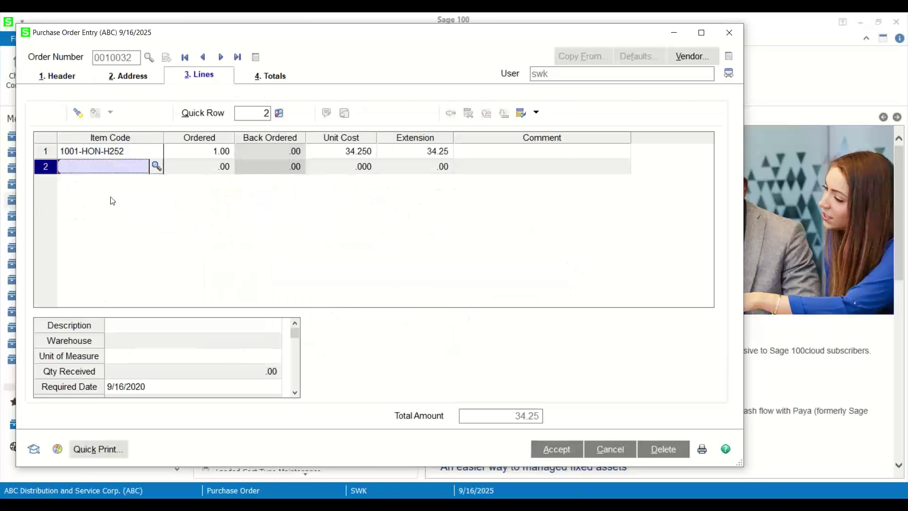
key("F2")
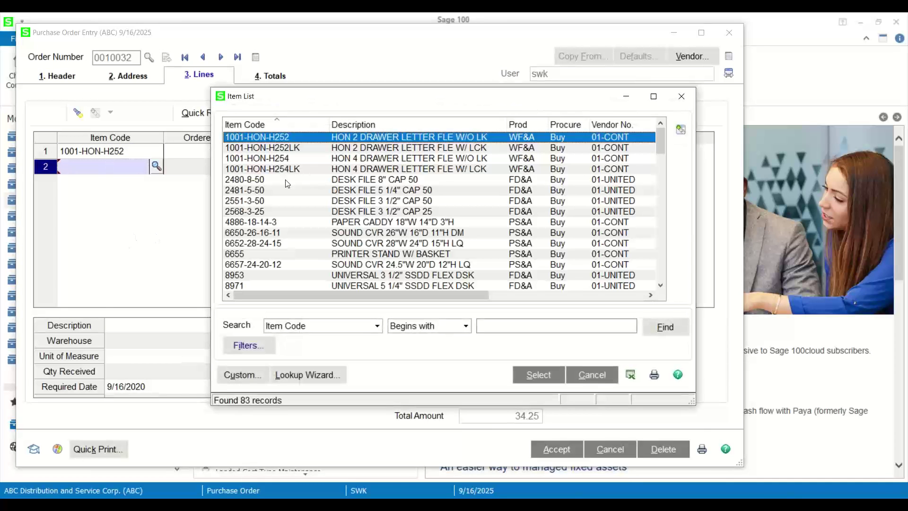
double_click(258, 141)
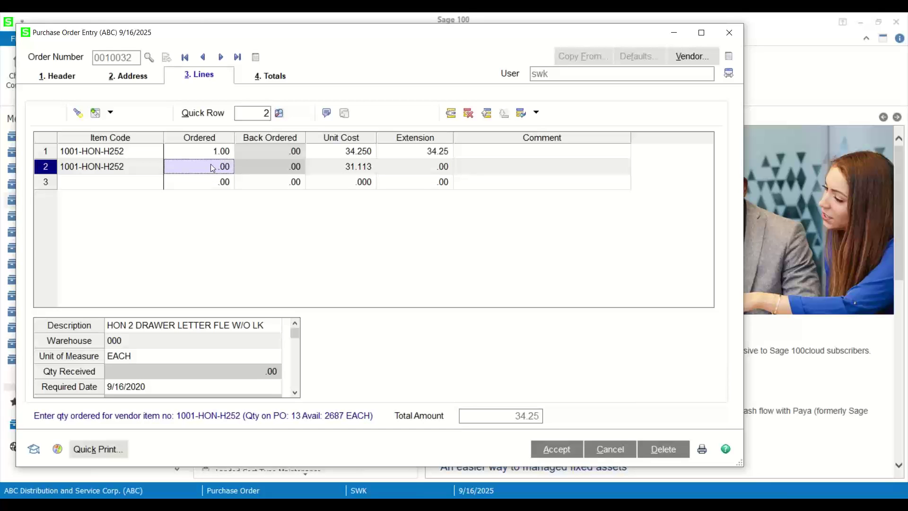
type("1")
key("Tab")
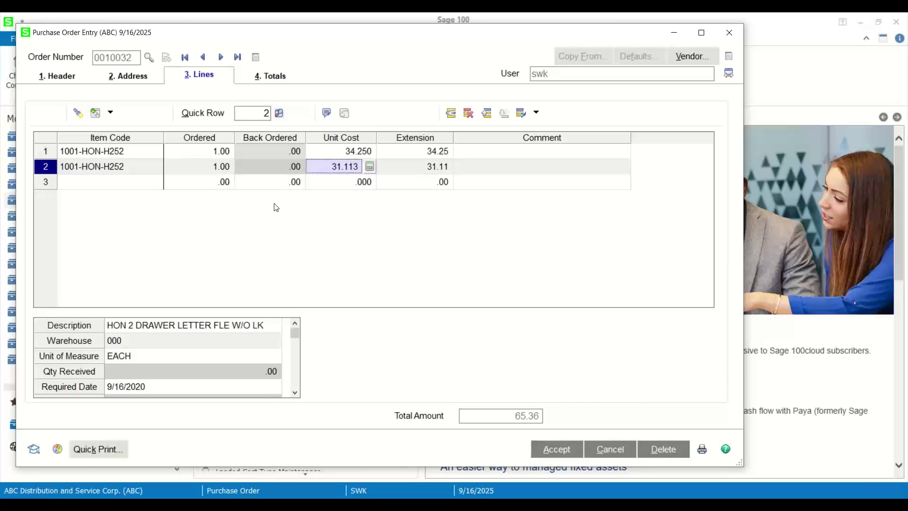
Compare the last, standard and average costs in the second line's item record, and minimize the record
left_click(109, 114)
left_click(116, 172)
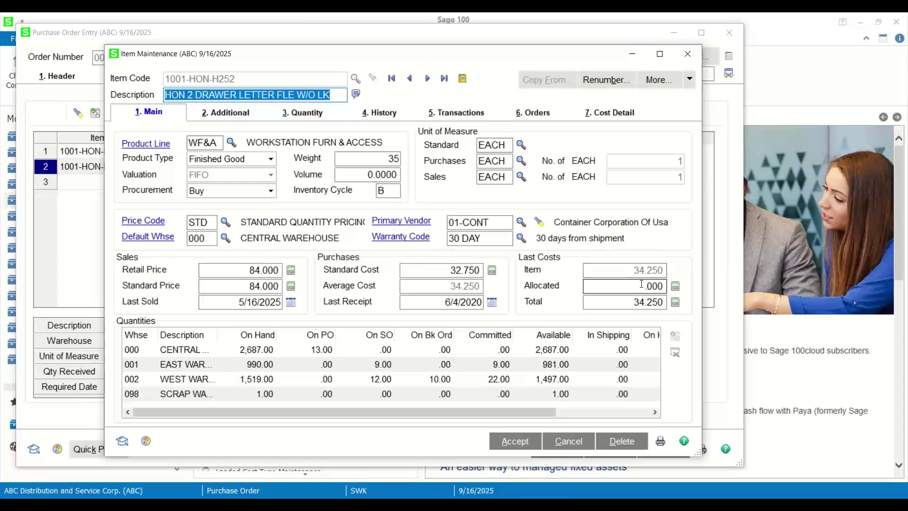
left_click(630, 271)
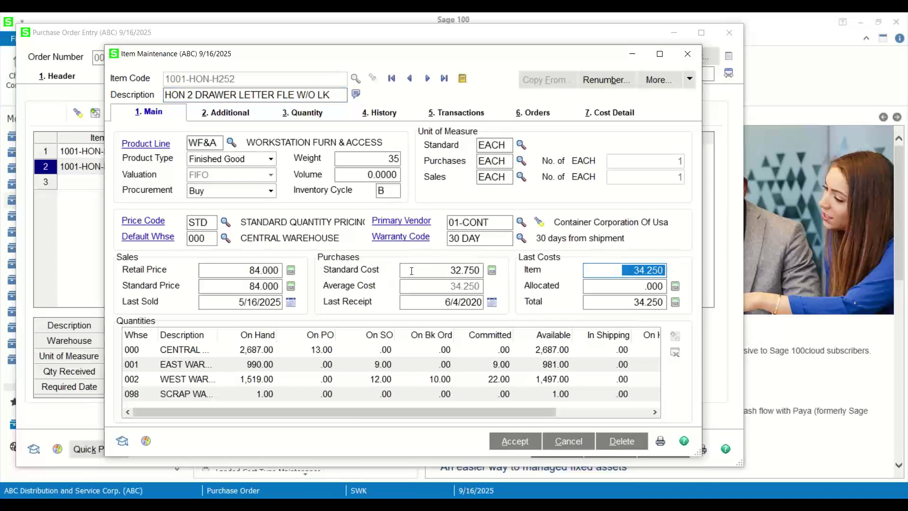
key("shift+Tab")
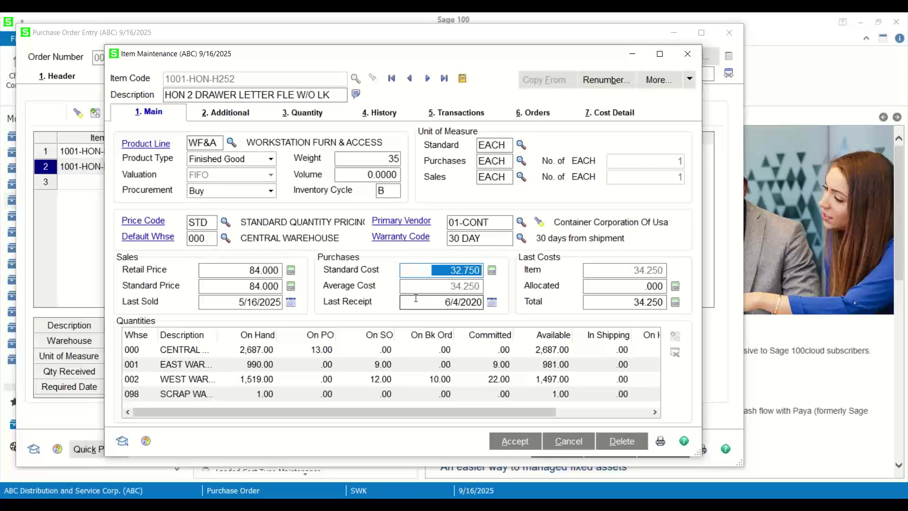
left_click(434, 286)
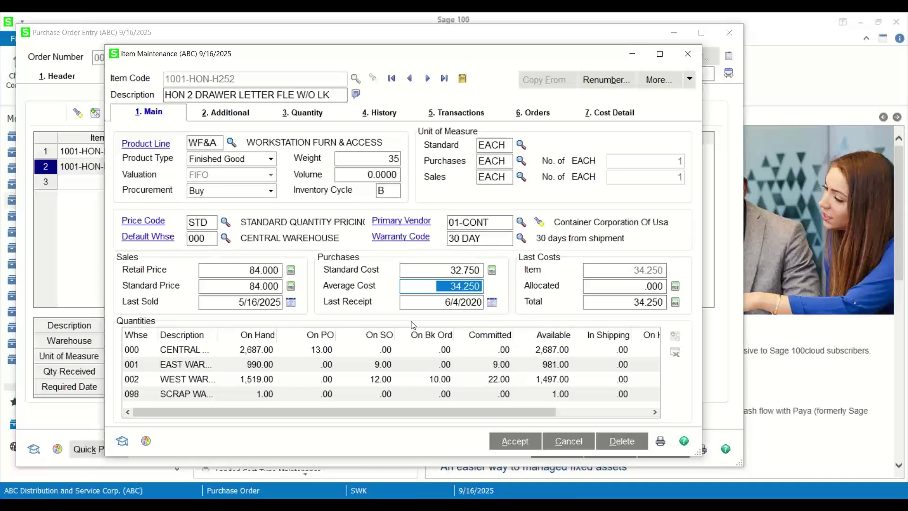
left_click(632, 56)
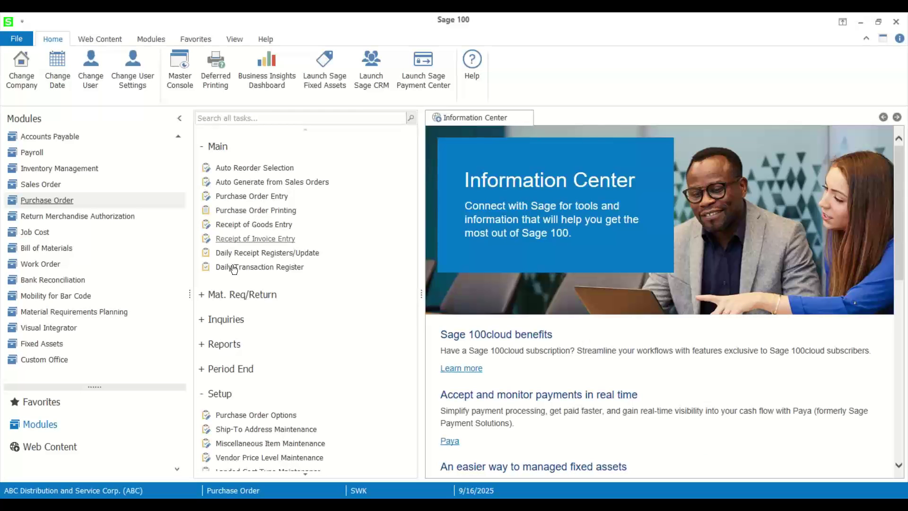
Open Vendor Price Level Maintenance from the Purchase Order module's setup tasks and reposition its window
scroll(233, 269, "down", 2)
left_click(67, 169)
scroll(243, 378, "down", 2)
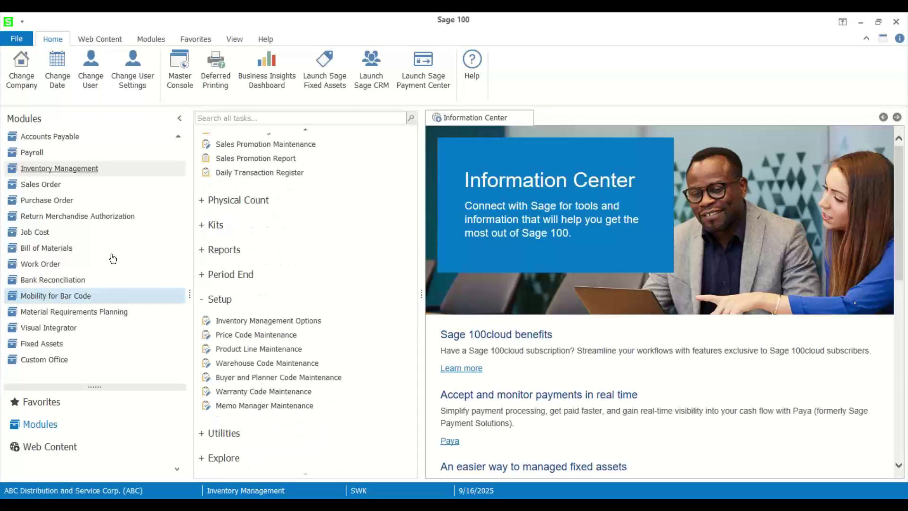
scroll(121, 264, "up", 2)
left_click(49, 169)
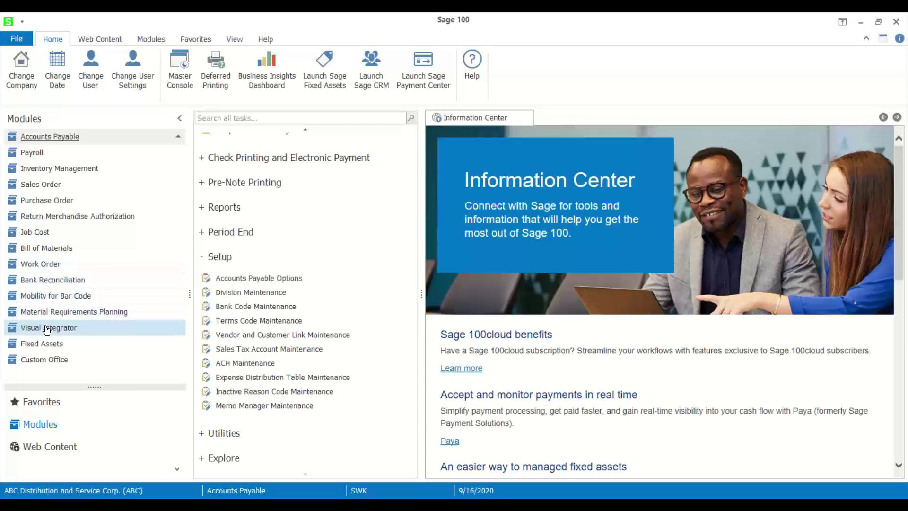
left_click(47, 200)
scroll(331, 355, "down", 3)
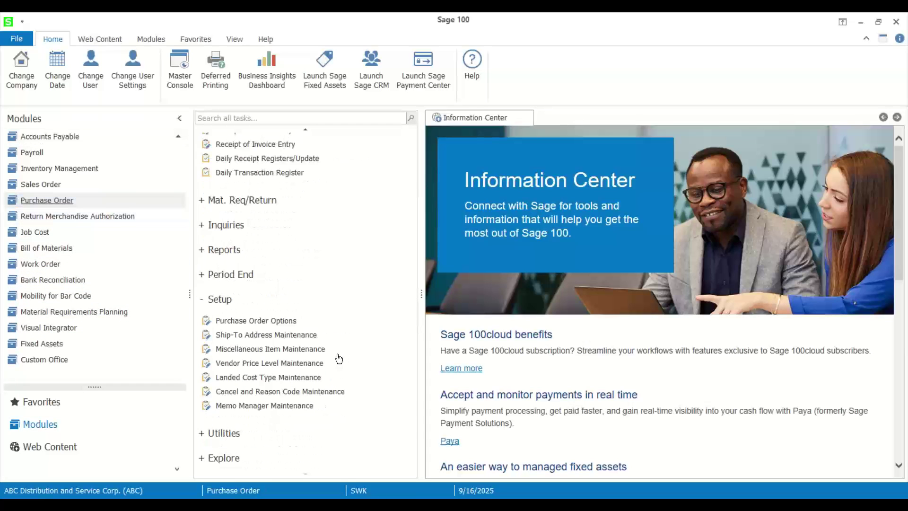
left_click(276, 364)
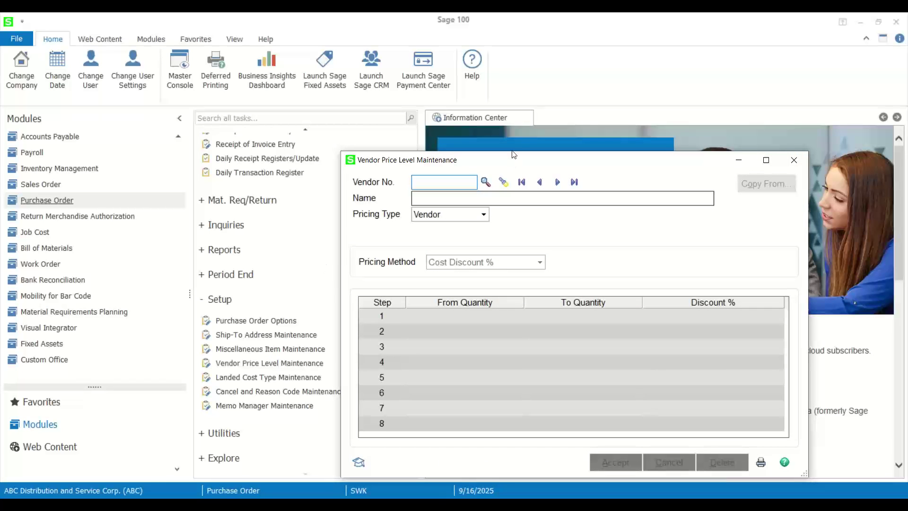
left_click_drag(521, 160, 408, 83)
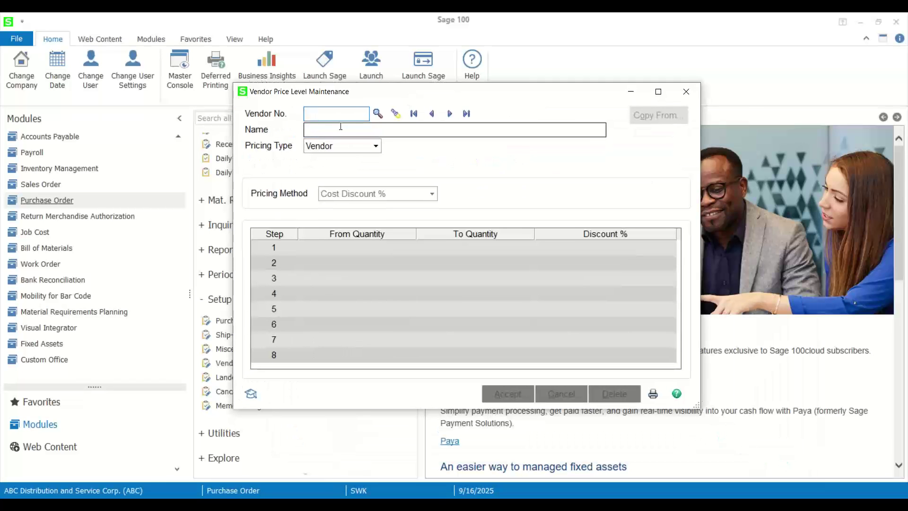
Load the 01-CONT price level record for product line WF&A and examine its discount percentage at each quantity step
left_click(395, 115)
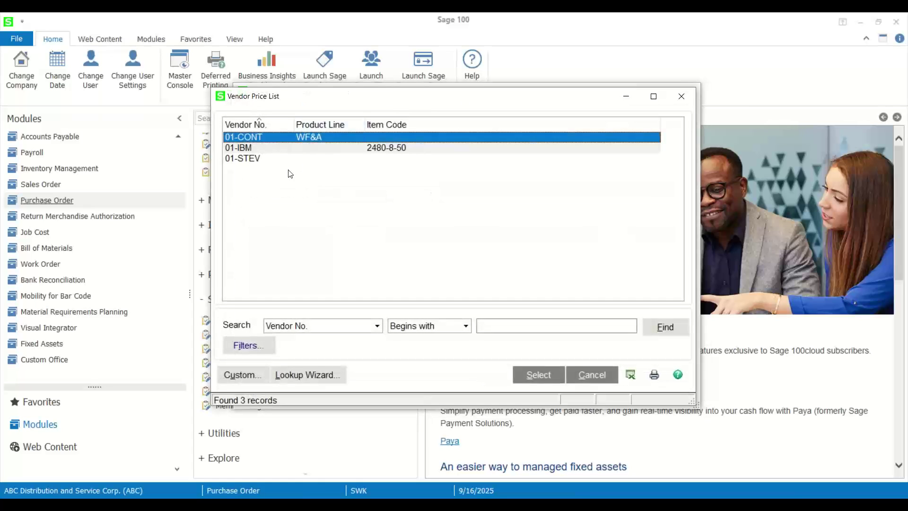
double_click(290, 142)
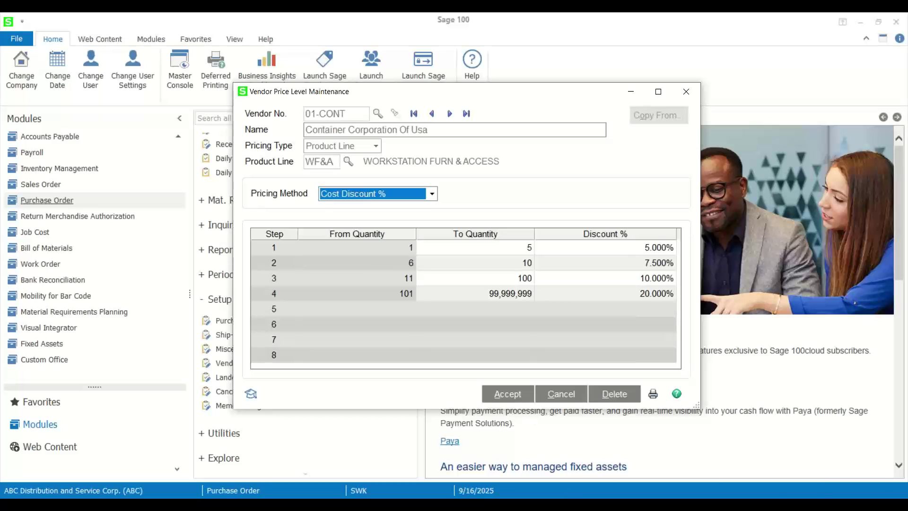
left_click(604, 505)
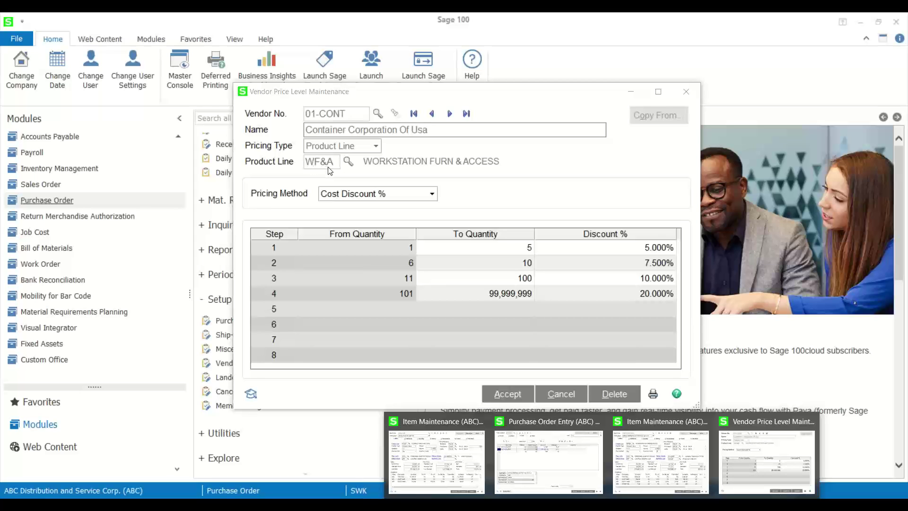
left_click(591, 251)
left_click(594, 266)
left_click(594, 283)
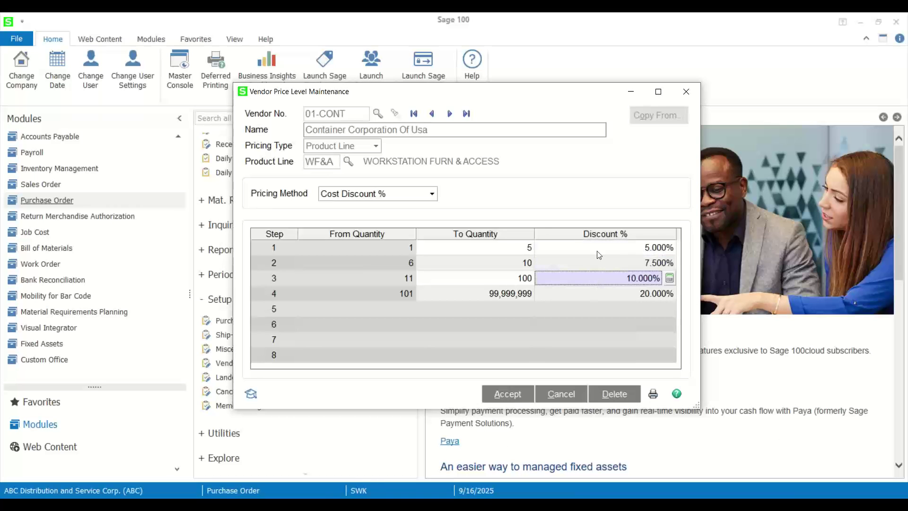
left_click(597, 251)
left_click(596, 263)
left_click(594, 281)
Return to the purchase order and move the Product Line field from the second line's details into the lines grid, between Extension and Comment
left_click(601, 505)
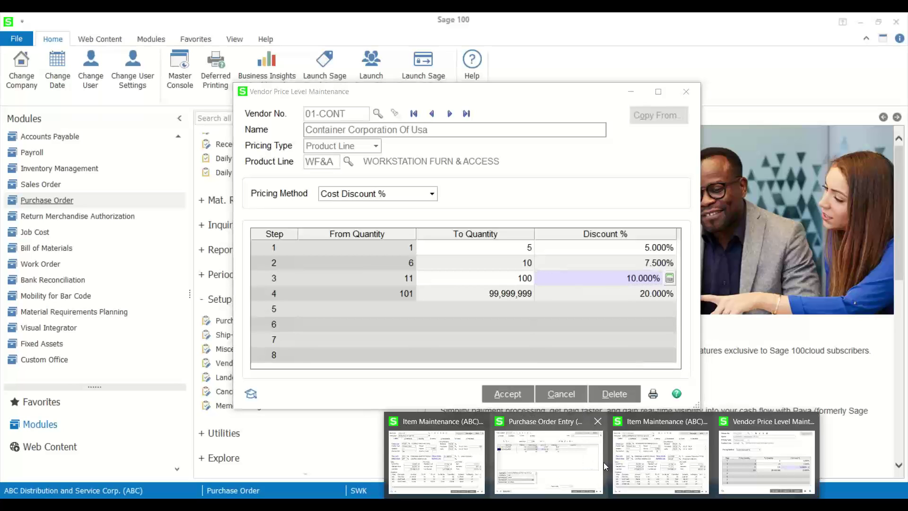
left_click(547, 449)
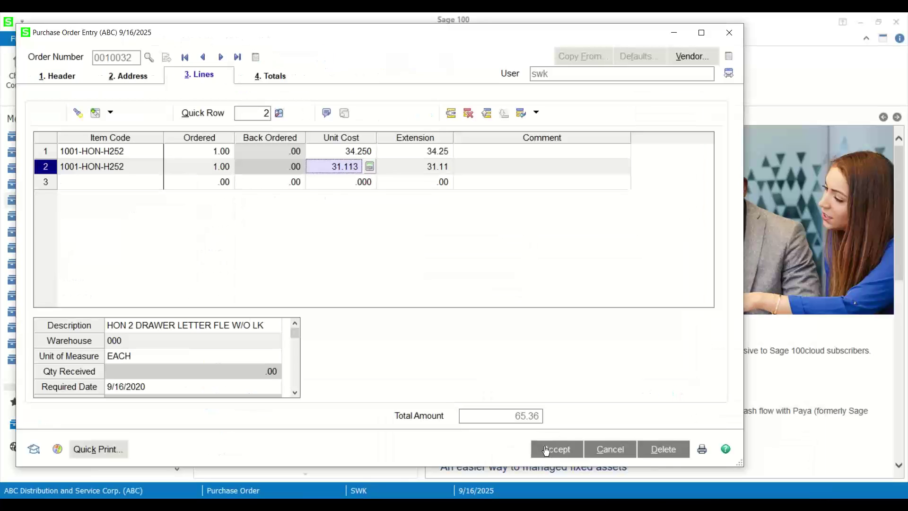
left_click(122, 166)
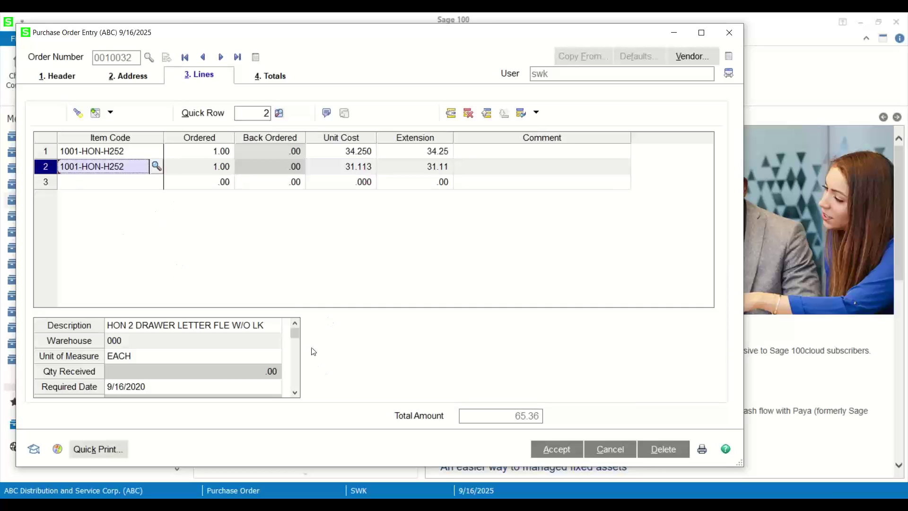
left_click(295, 392)
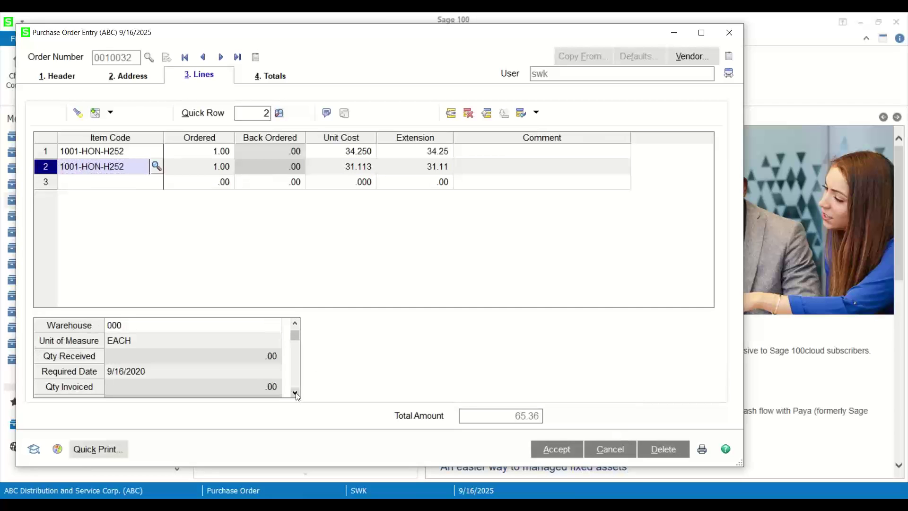
left_click(295, 393)
left_click(295, 393)
left_click(295, 392)
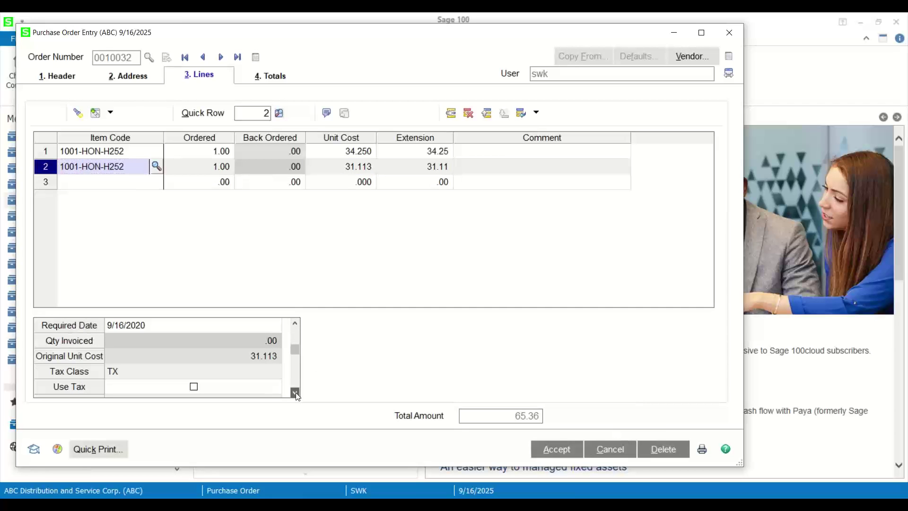
left_click(295, 392)
left_click(295, 392)
left_click(295, 392)
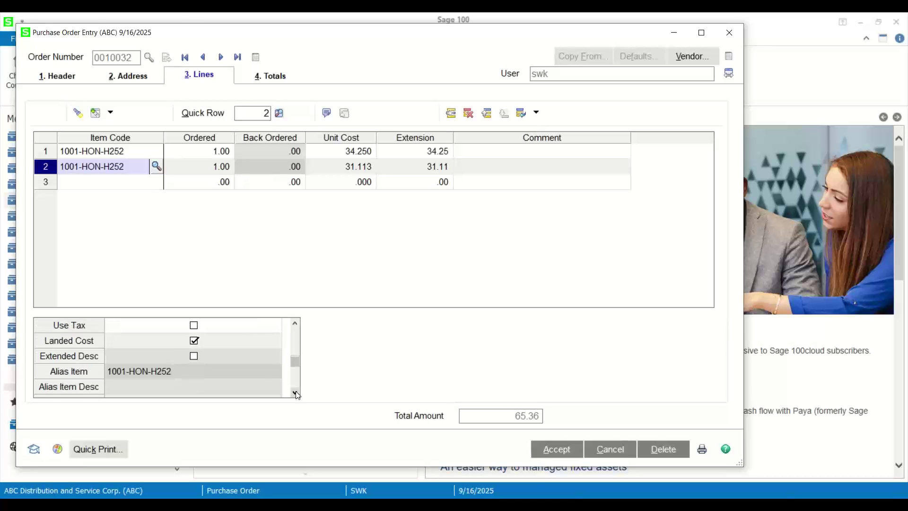
left_click(295, 392)
left_click(295, 393)
left_click(295, 392)
left_click(295, 392)
left_click(295, 392)
left_click(295, 393)
left_click(295, 393)
left_click(295, 392)
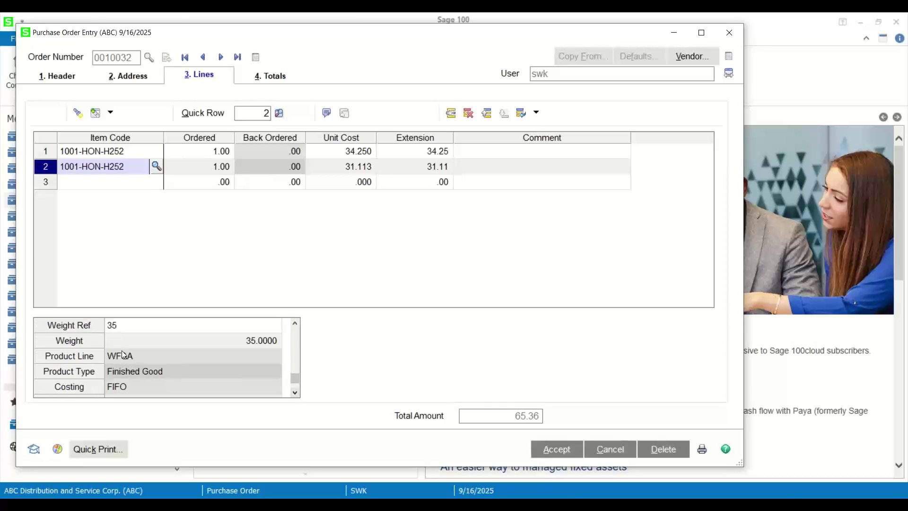
left_click(112, 357)
left_click_drag(95, 359, 475, 135)
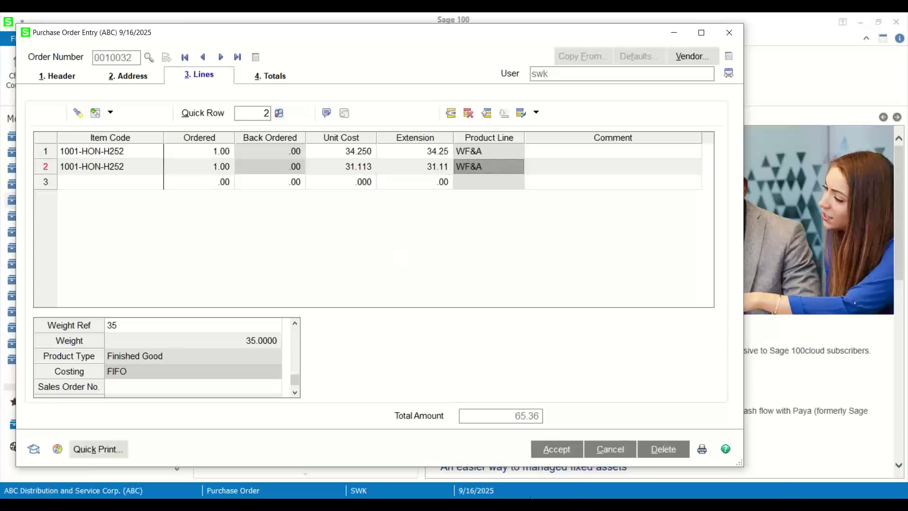
Recheck the 01-CONT discount steps, close Vendor Price Level Maintenance, and accept purchase order 0010032
mouse_move(602, 505)
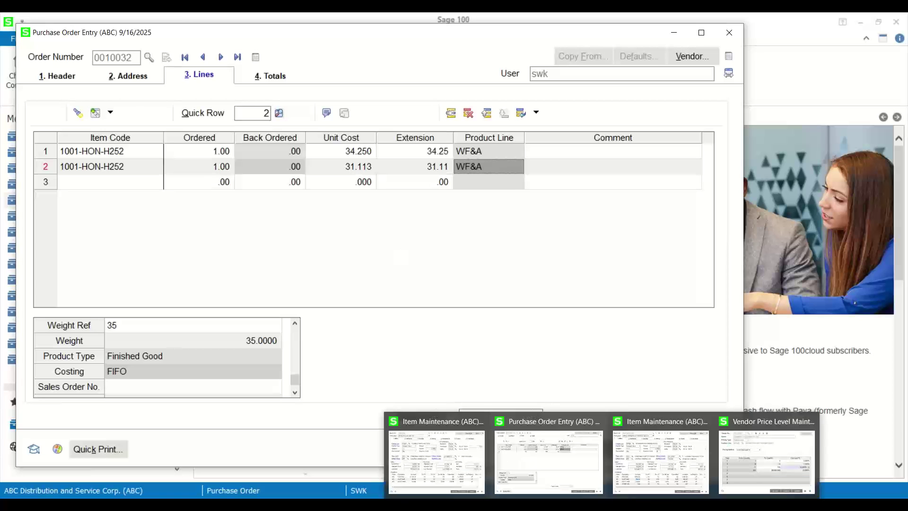
left_click(756, 461)
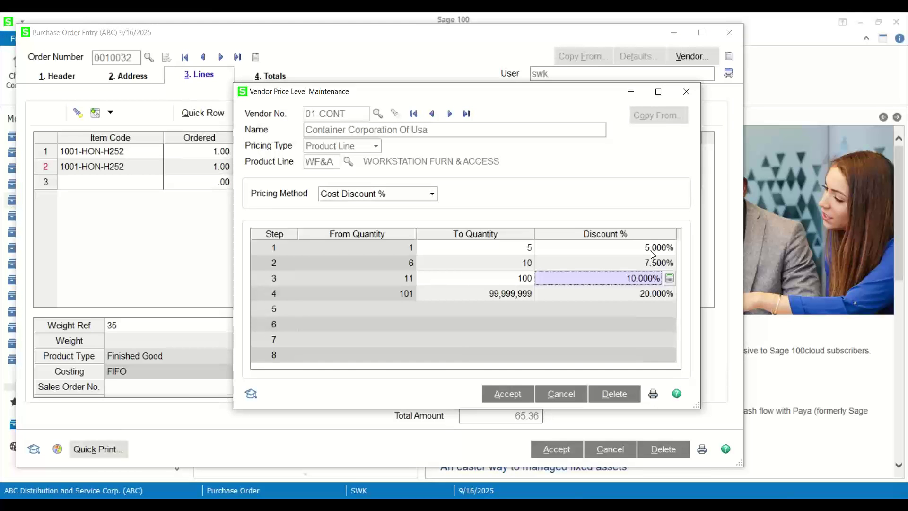
left_click_drag(464, 93, 368, 112)
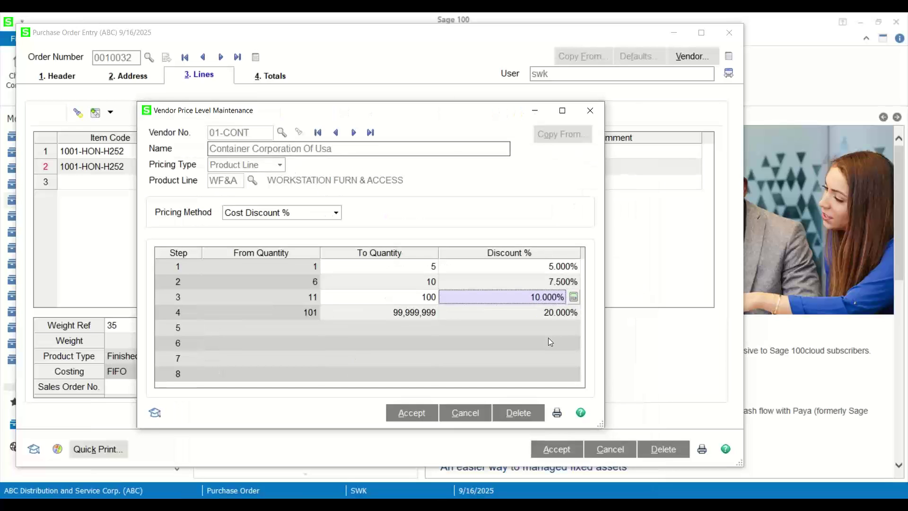
left_click(444, 407)
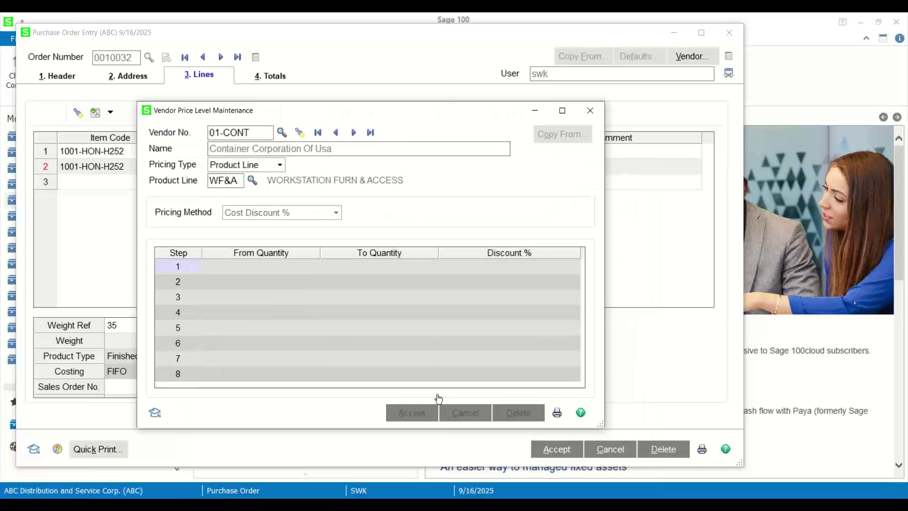
left_click(590, 111)
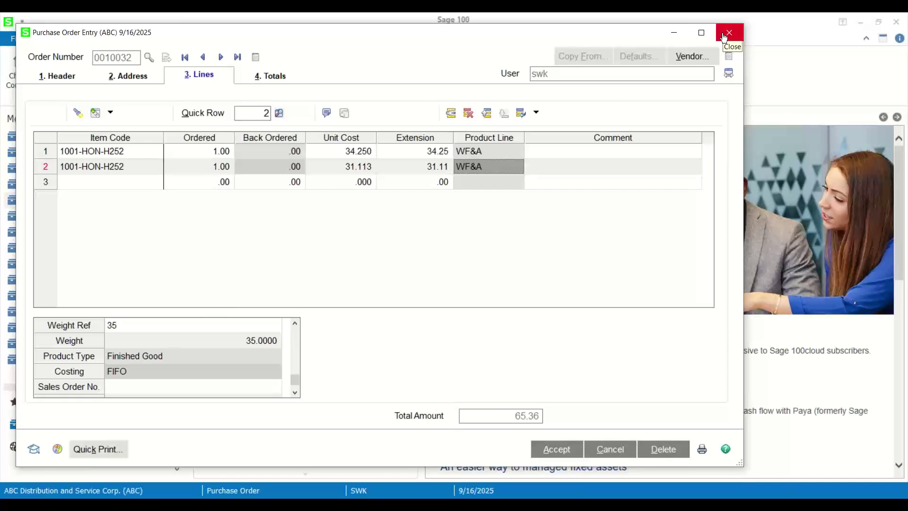
left_click(597, 455)
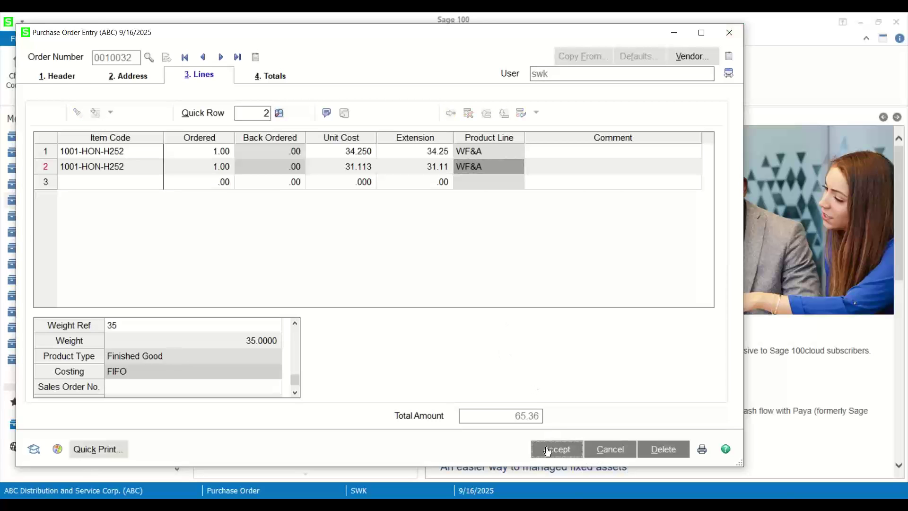
type("10033")
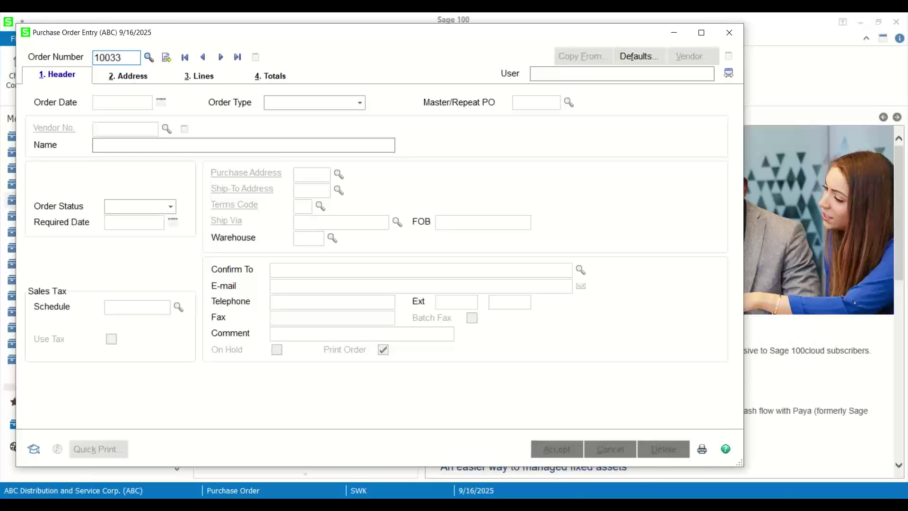
key("Tab")
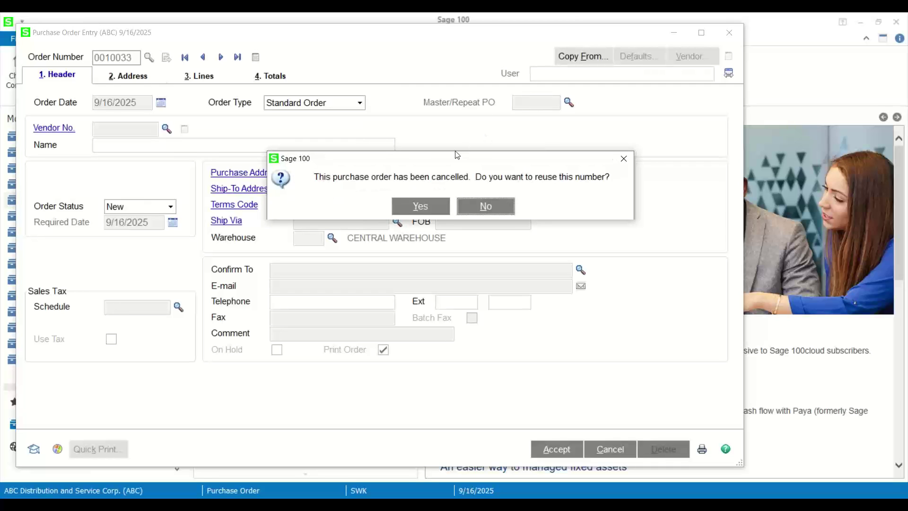
left_click(475, 207)
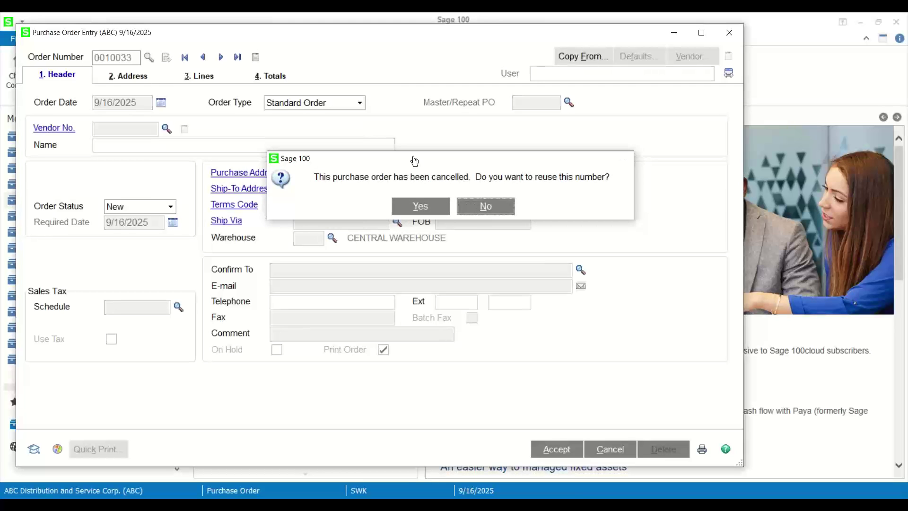
Load purchase order 0010034 for vendor 01-STEV from the purchase order list and display its lines
left_click(149, 57)
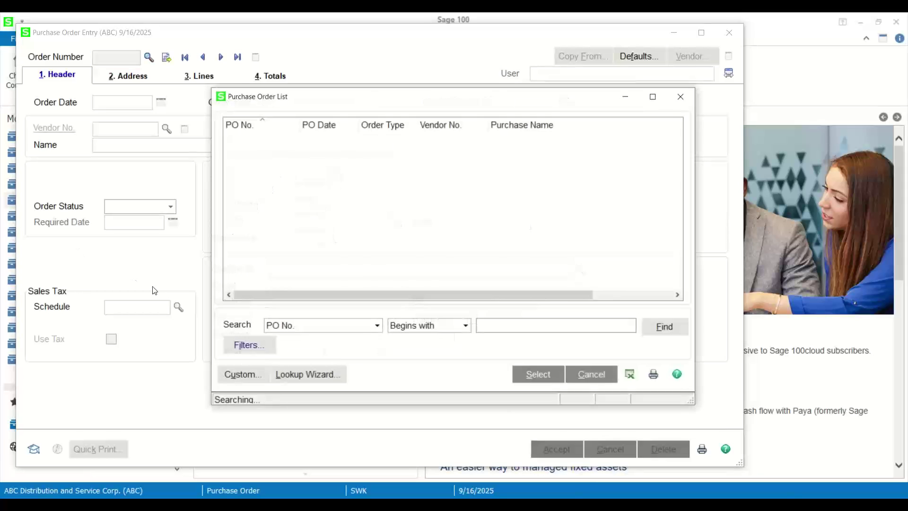
scroll(279, 259, "down", 5)
left_click(260, 266)
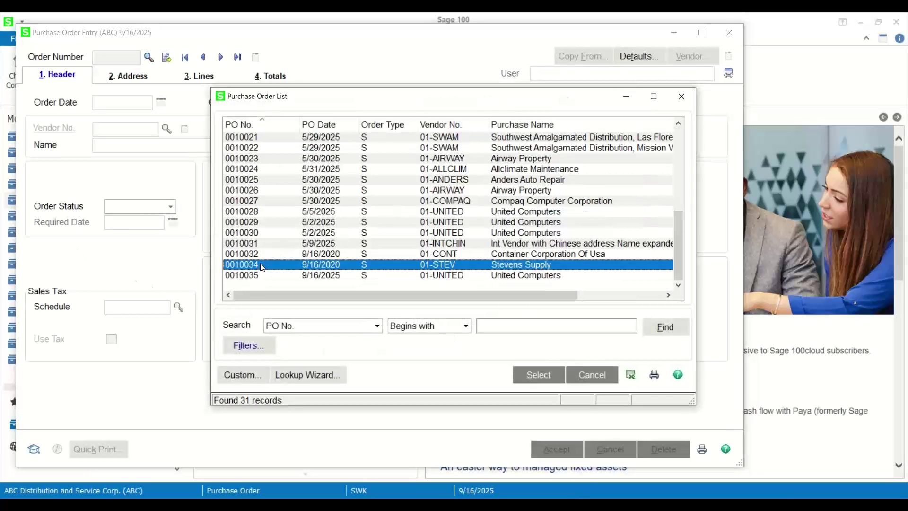
double_click(260, 266)
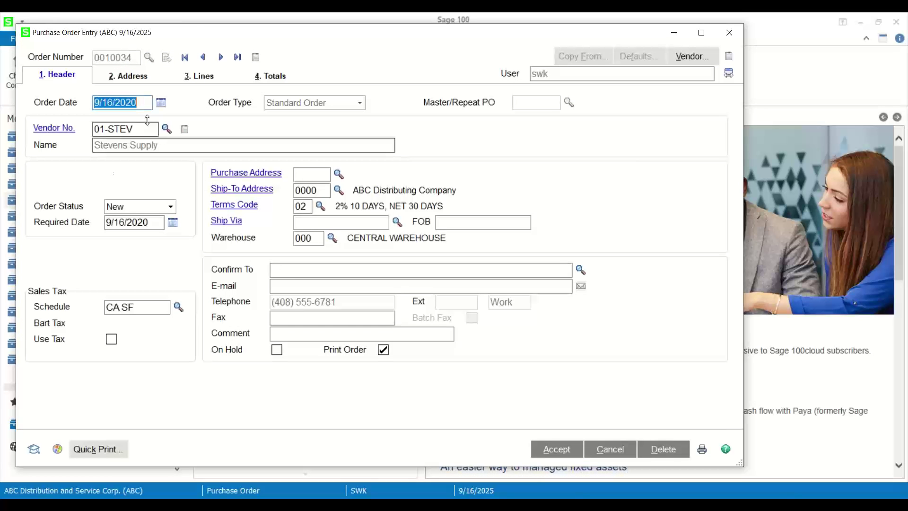
left_click(188, 79)
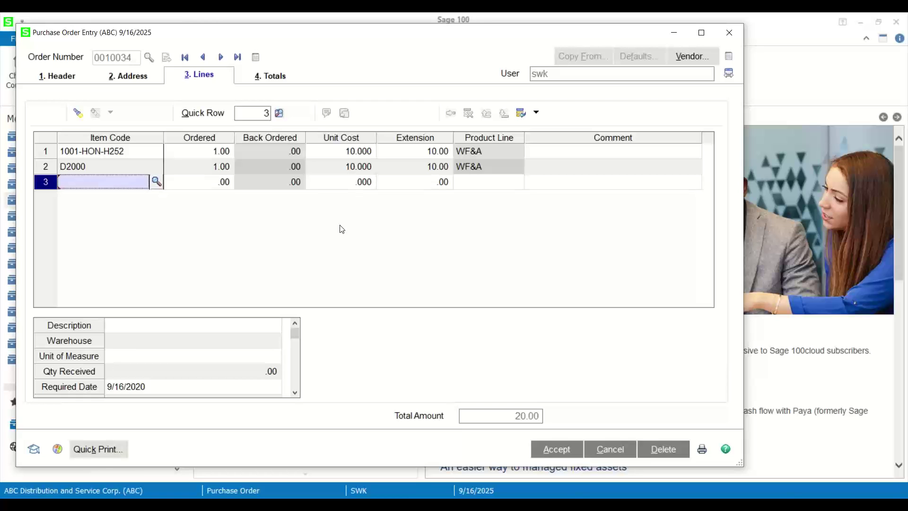
Compare the item details and unit costs of the 1001-HON-H252 and D2000 lines
left_click(88, 156)
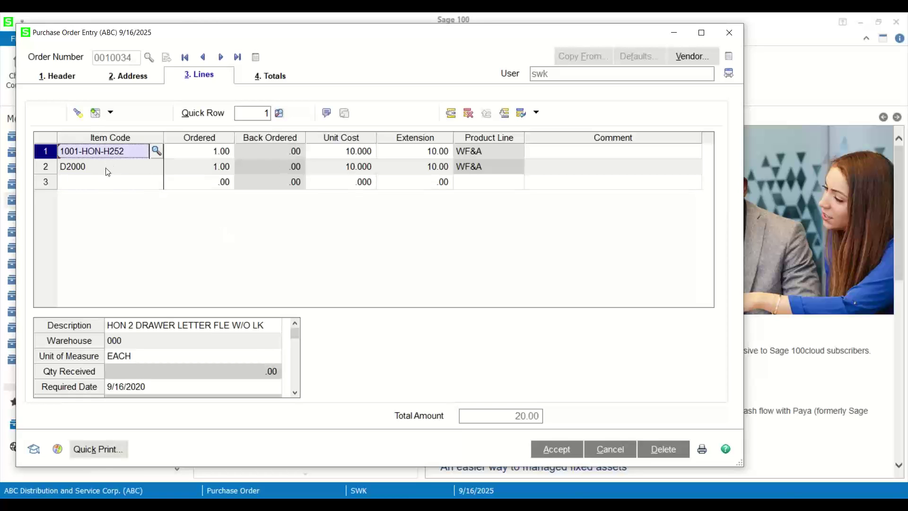
left_click(108, 172)
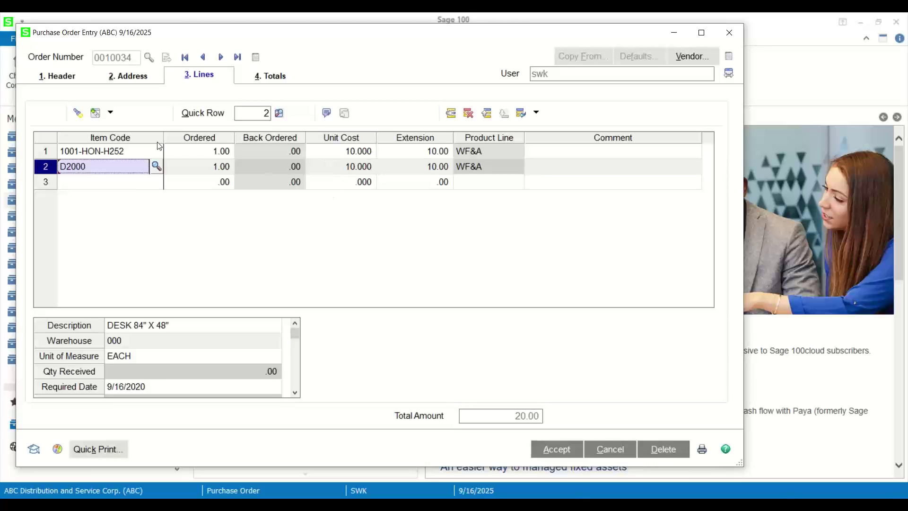
left_click(134, 155)
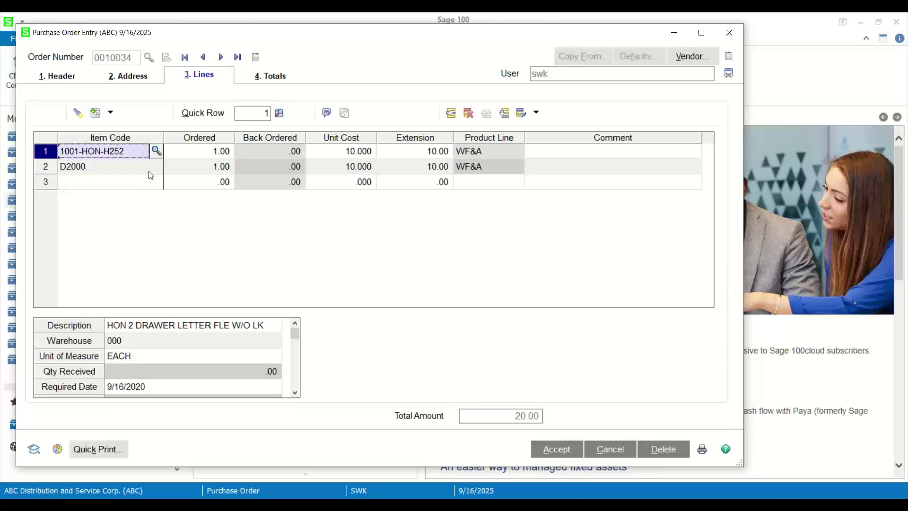
left_click(149, 173)
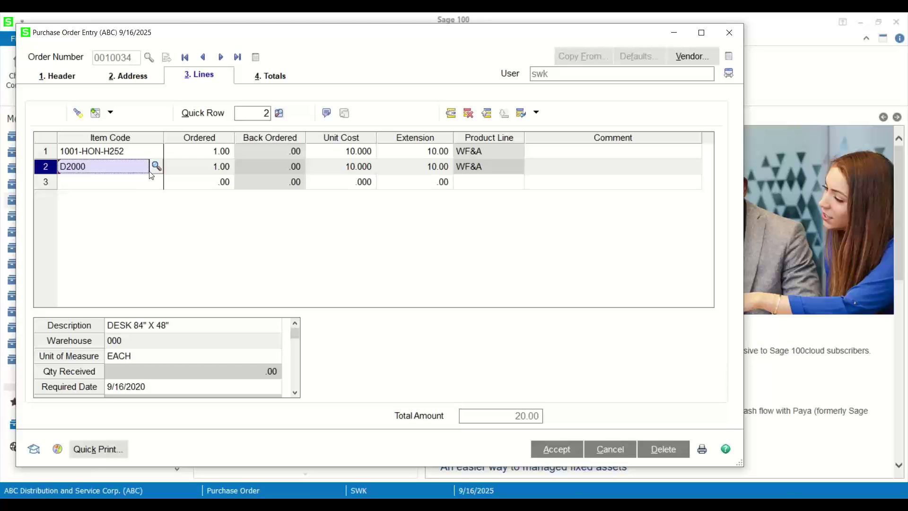
left_click(96, 151)
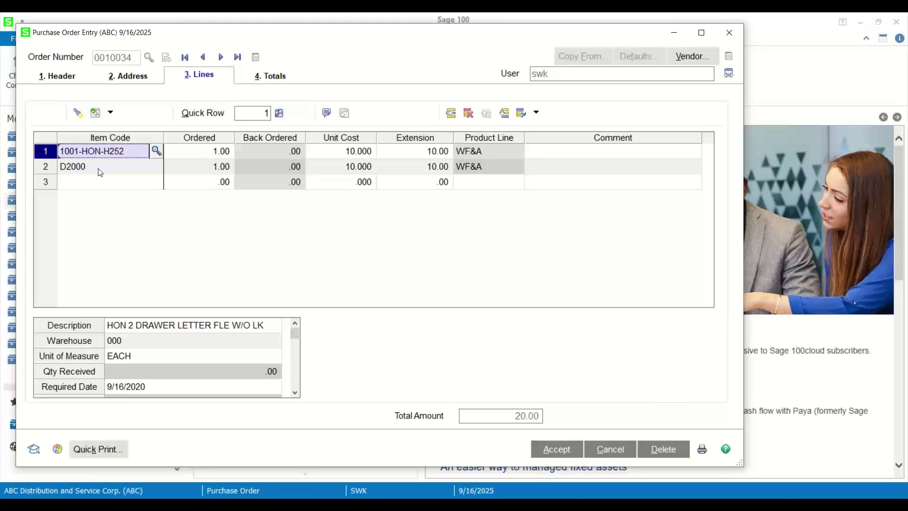
left_click(98, 169)
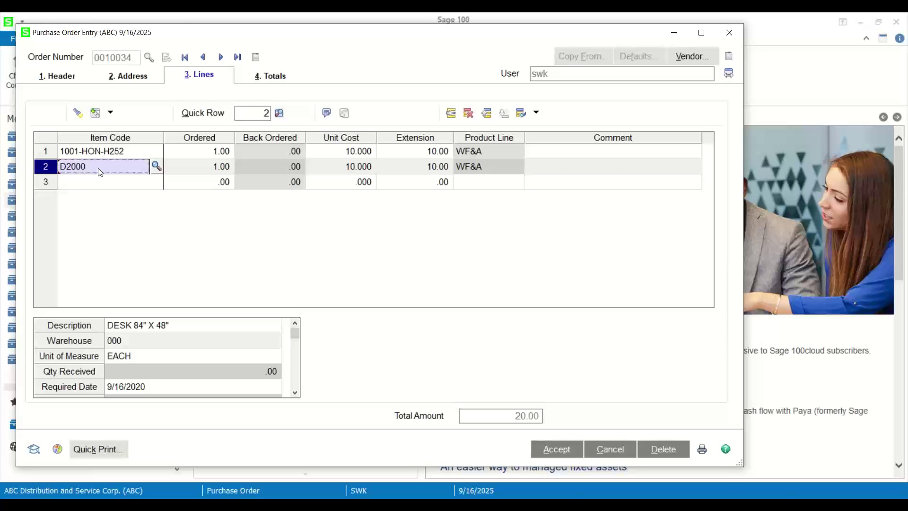
left_click(103, 152)
Add item 1001-HON-H252LK from the item list as the third line, with an ordered quantity of 1
left_click(132, 183)
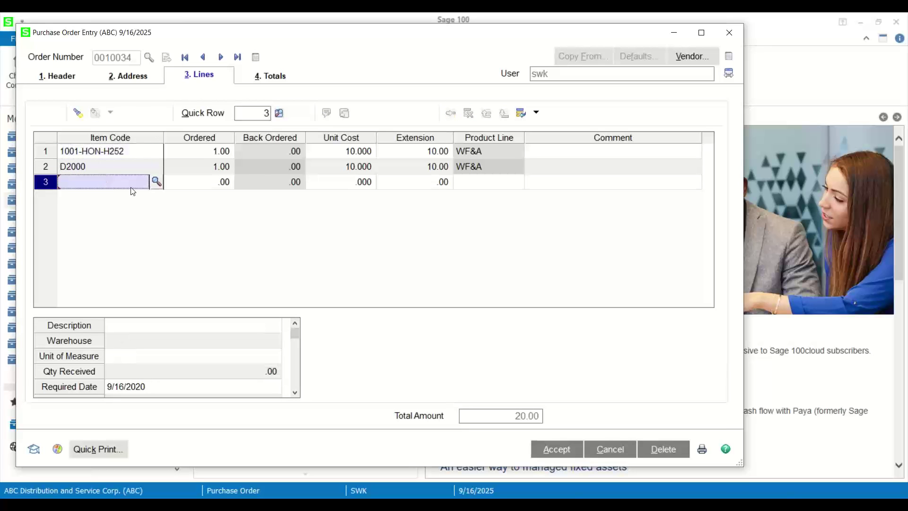
left_click(156, 183)
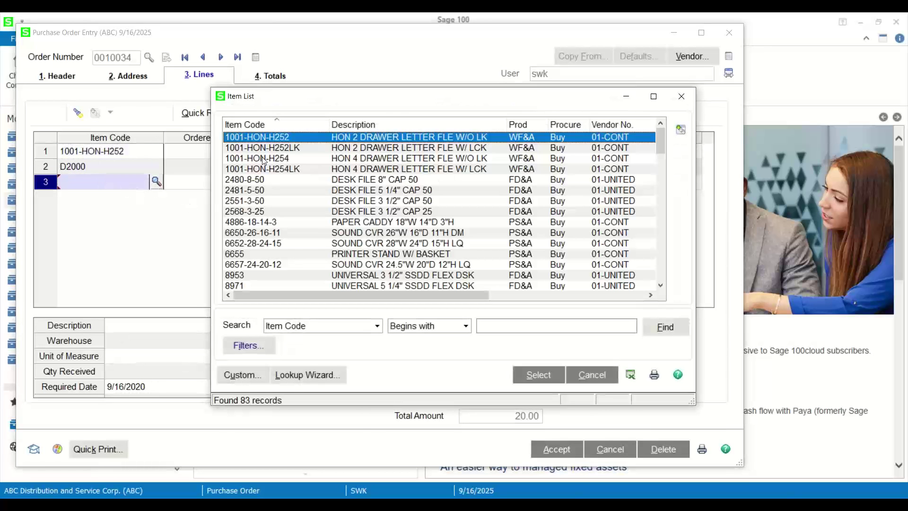
left_click(267, 150)
double_click(267, 150)
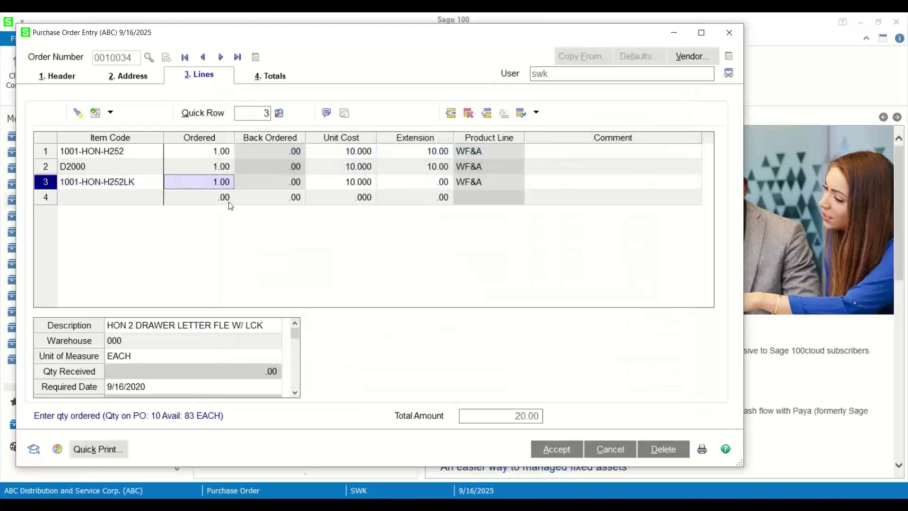
key("Tab")
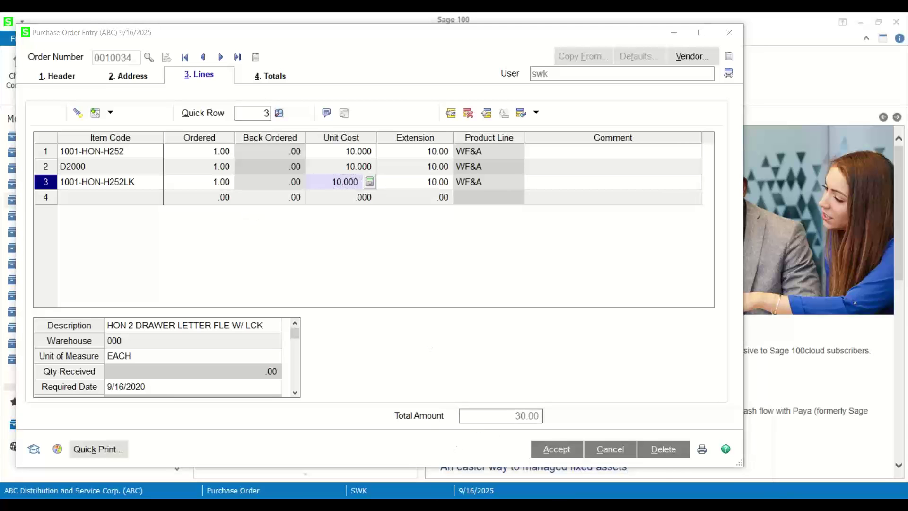
Reopen Vendor Price Level Maintenance, load the 01-STEV record, and examine its pricing method and standard cost
mouse_move(601, 505)
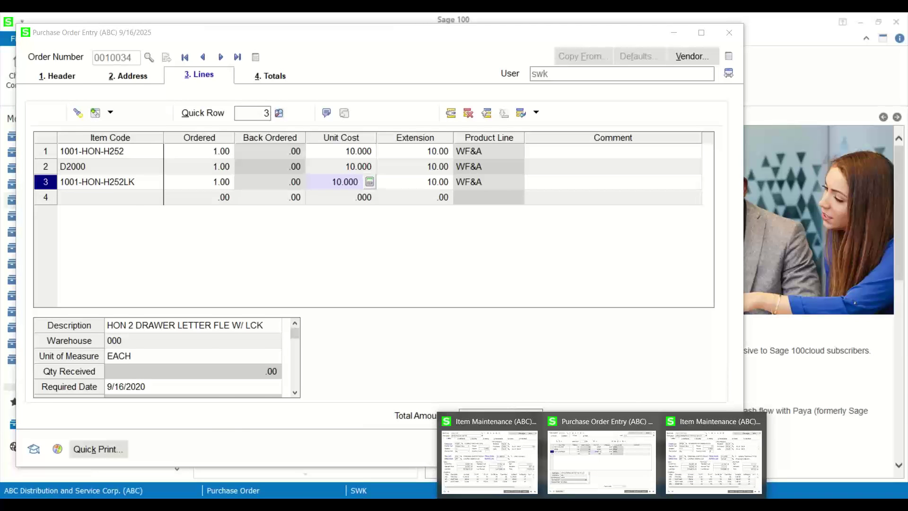
left_click(601, 505)
left_click(271, 364)
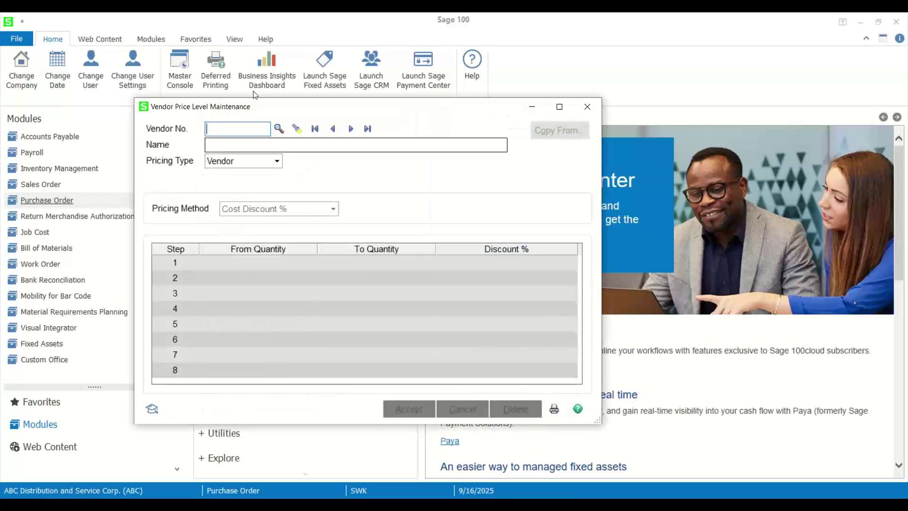
left_click(279, 129)
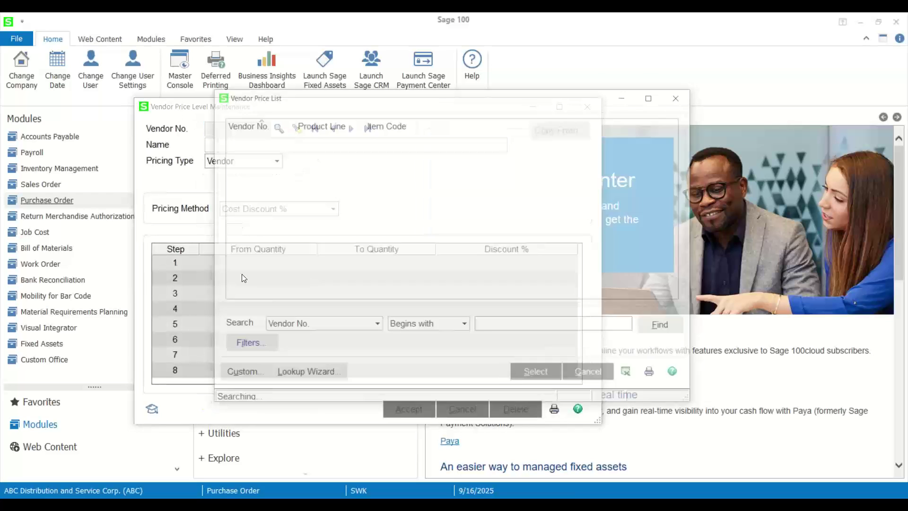
left_click(246, 159)
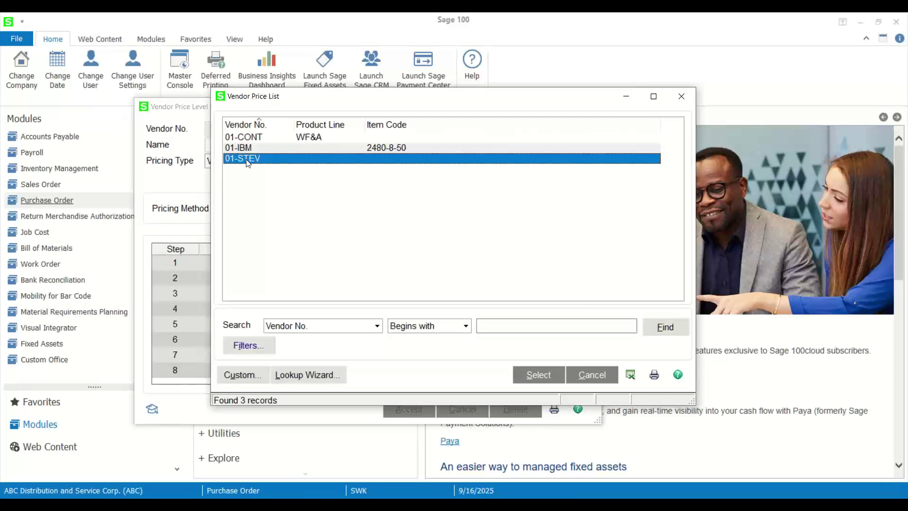
double_click(241, 162)
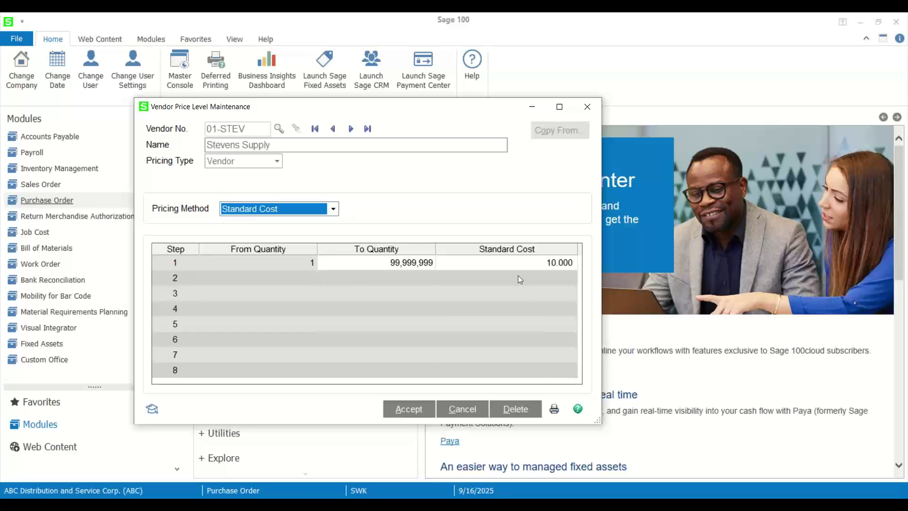
left_click(537, 263)
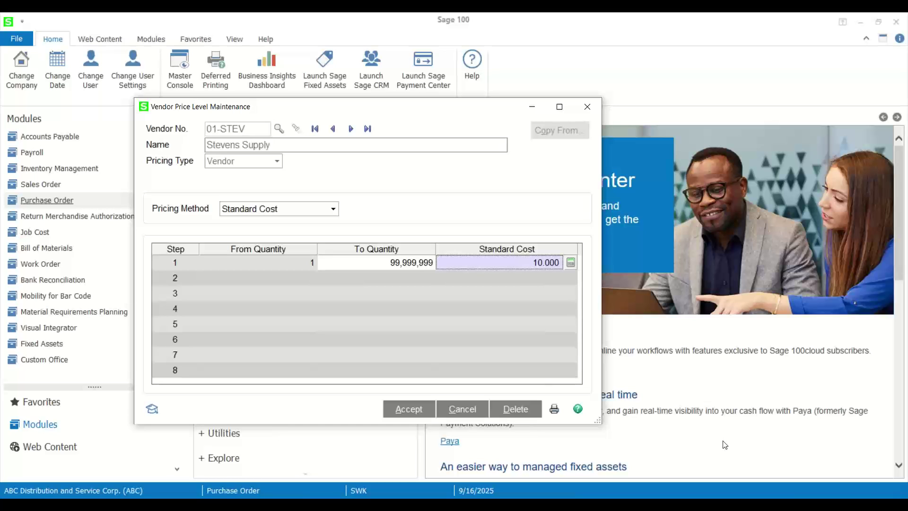
Delete the 01-STEV vendor price level record and confirm the deletion
mouse_move(603, 505)
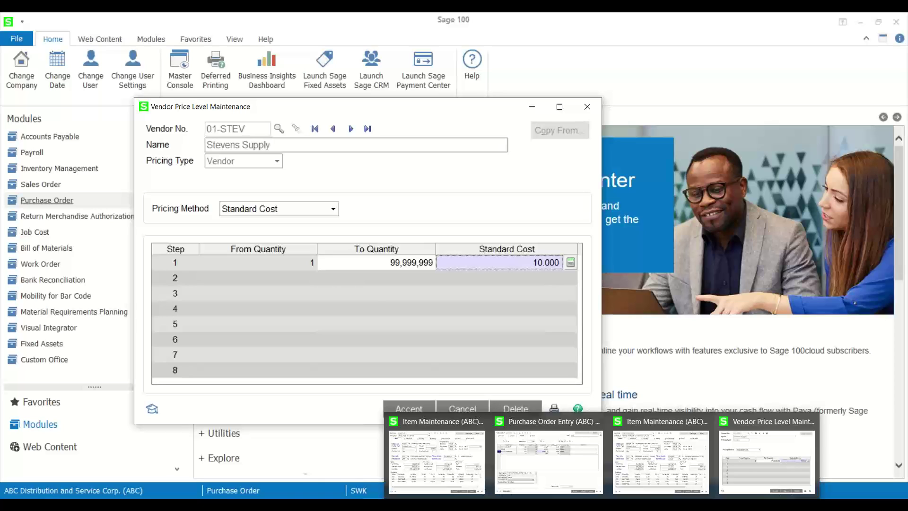
left_click(328, 277)
left_click(513, 410)
left_click(401, 206)
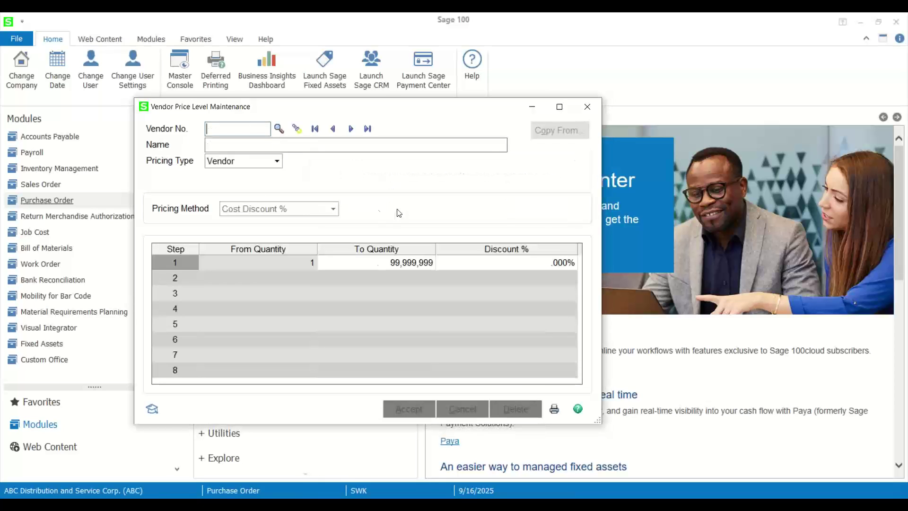
Return to the purchase order and add item 1001-HON-H252 as the fourth line, with an ordered quantity of 1
mouse_move(603, 505)
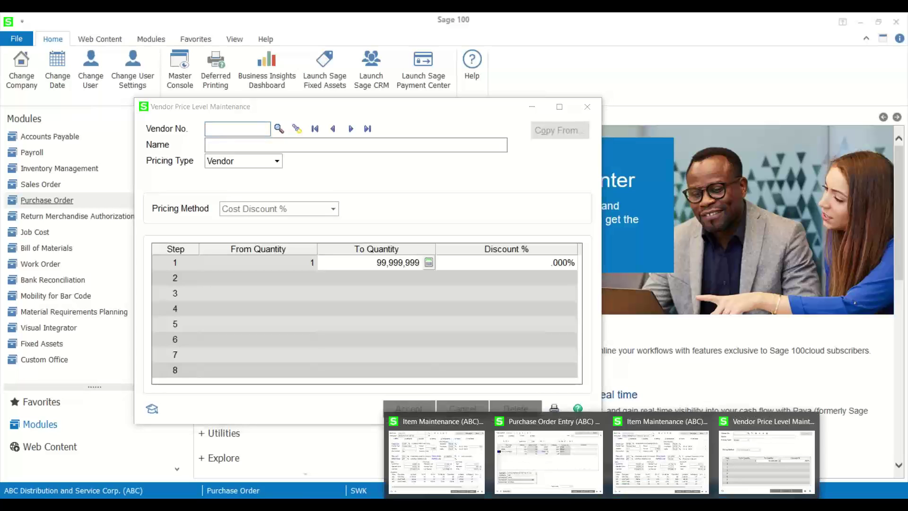
left_click(572, 454)
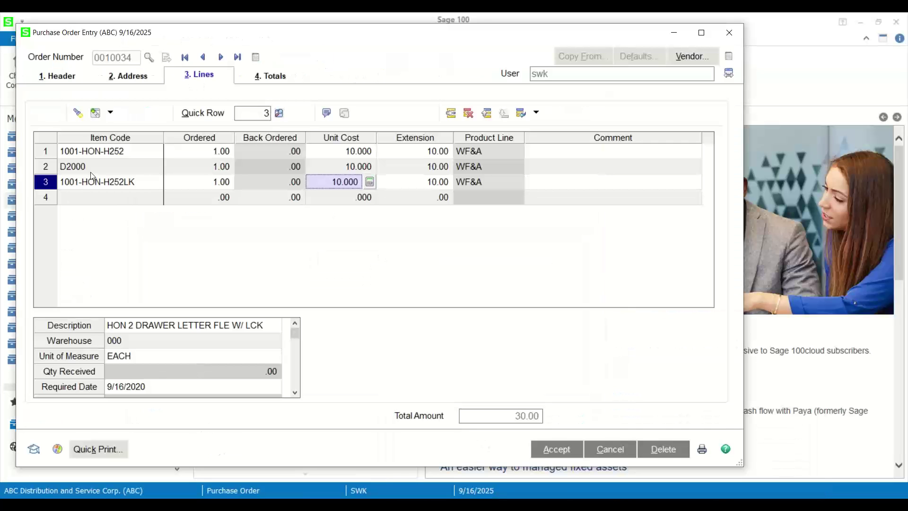
left_click(84, 192)
left_click(156, 196)
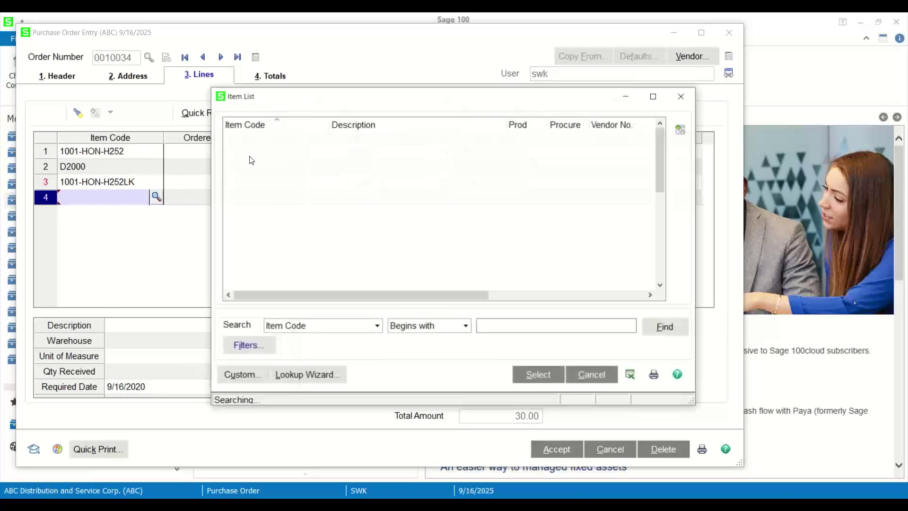
double_click(276, 141)
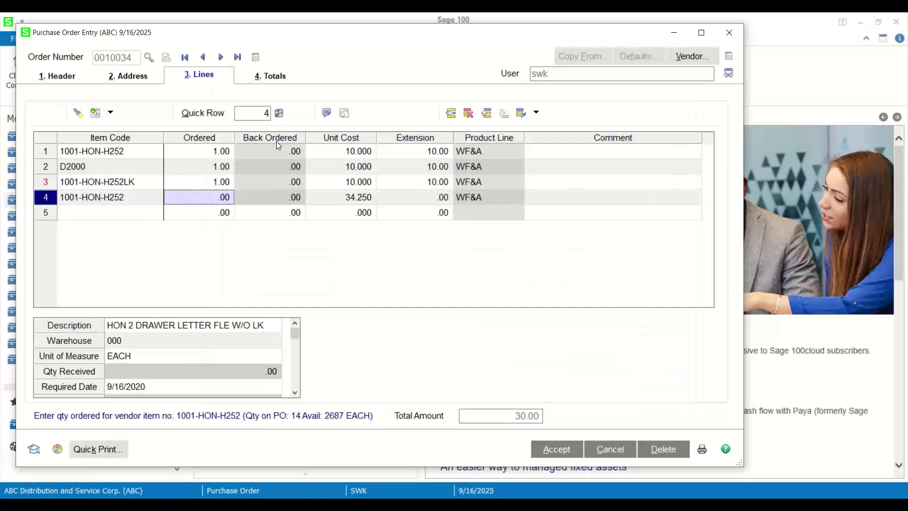
type("1")
key("Tab")
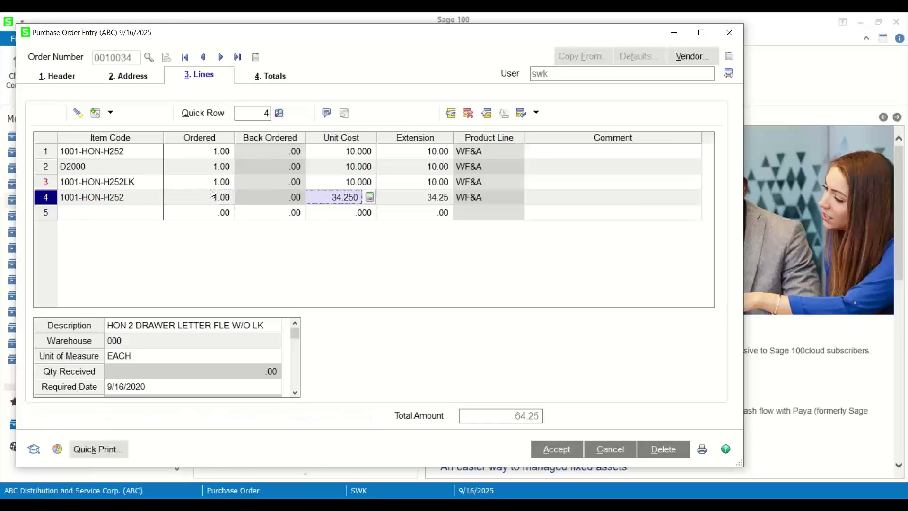
Add item D2000 from the item list as the fifth line, with an ordered quantity of 1
left_click(98, 214)
left_click(156, 213)
scroll(255, 246, "down", 12)
scroll(255, 246, "down", 7)
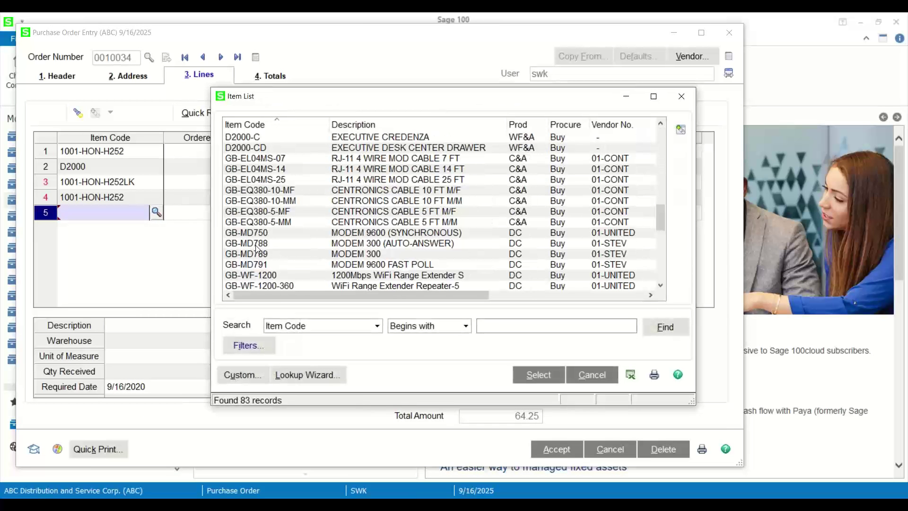
scroll(246, 144, "up", 1)
double_click(247, 159)
type("1")
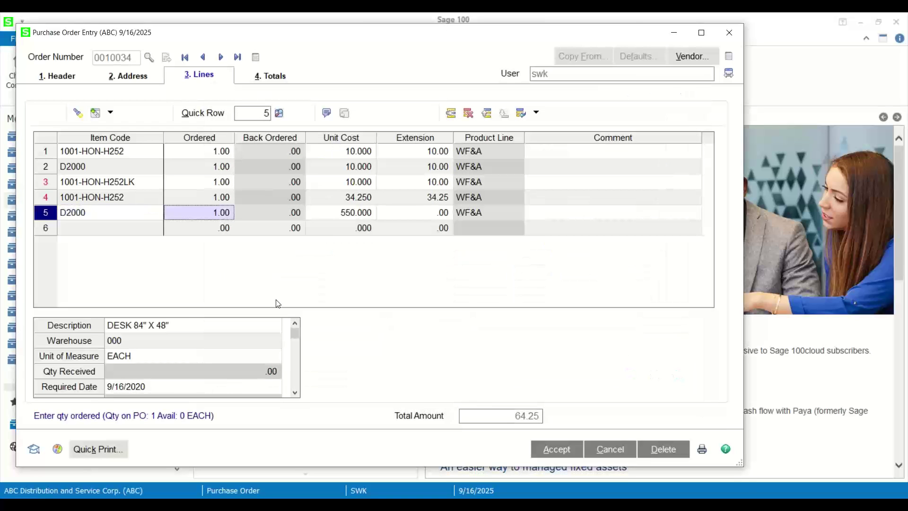
key("Tab")
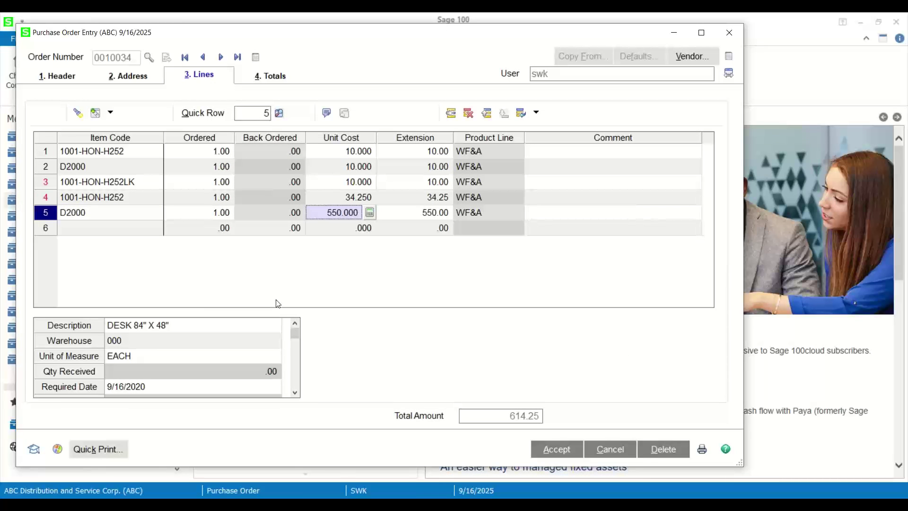
key("Tab")
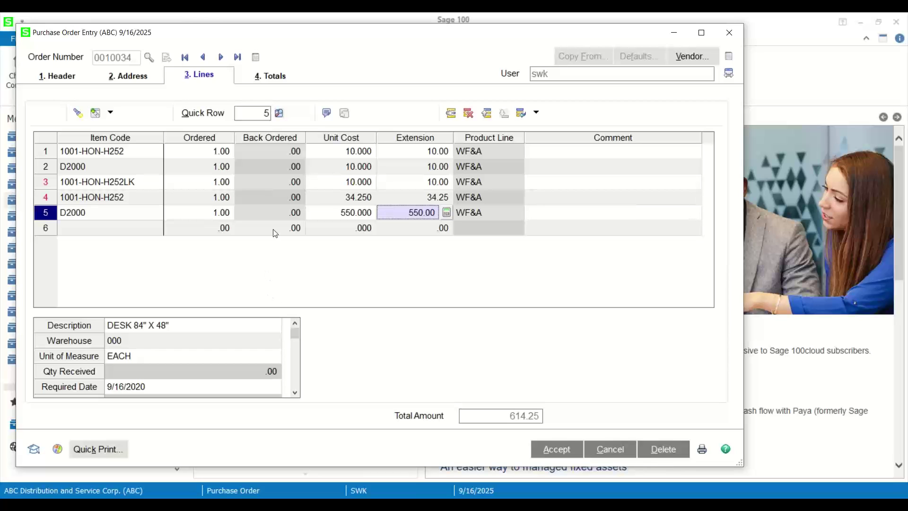
Close the purchase order and the Vendor Price Level Maintenance window
left_click(728, 30)
left_click(466, 201)
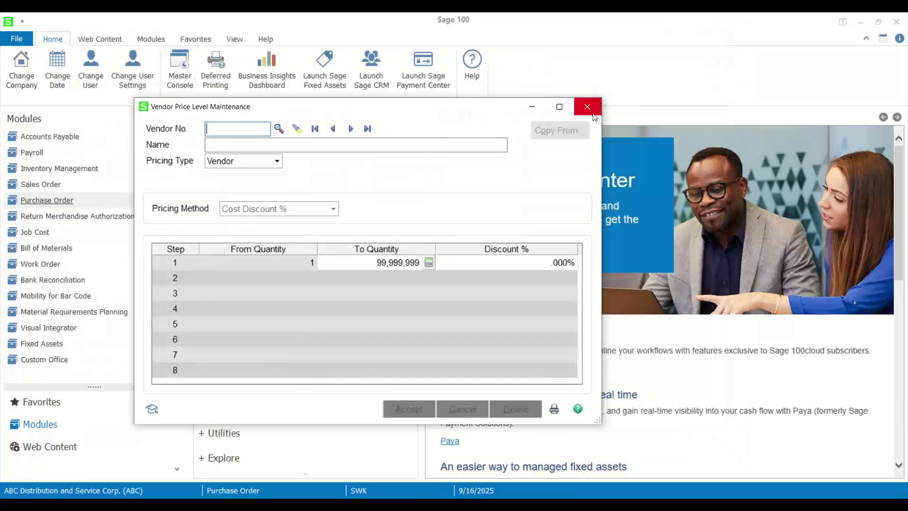
left_click(587, 107)
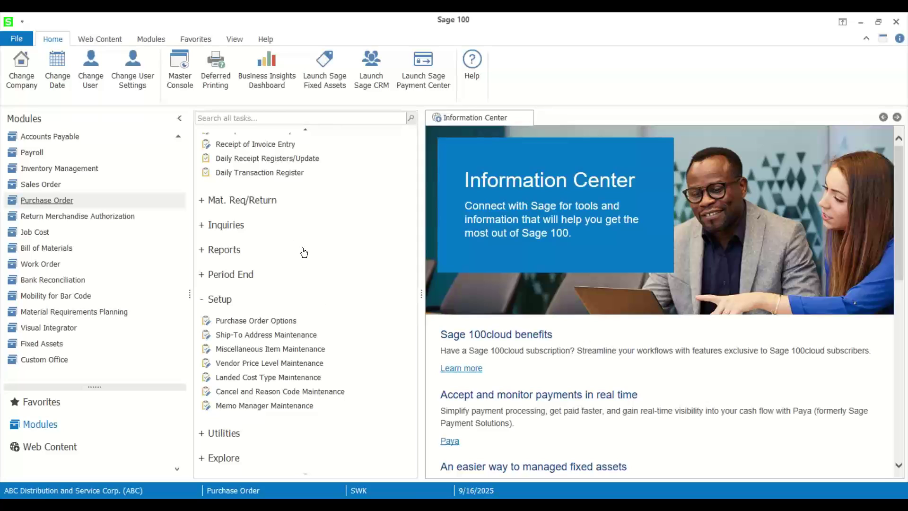
Open Sales Order Entry, load the existing American Business Futures order by its order number, dismiss the credit history, and show the order lines
left_click(46, 192)
left_click(265, 169)
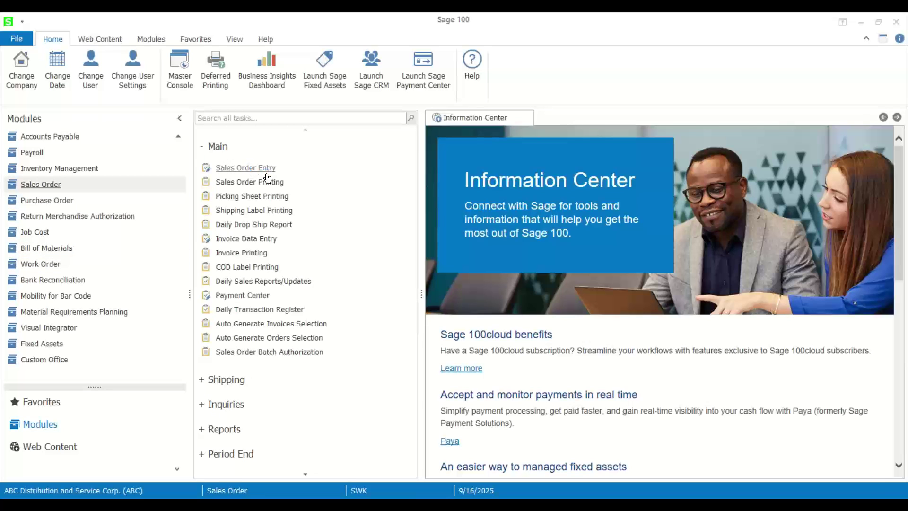
type("184")
key("Tab")
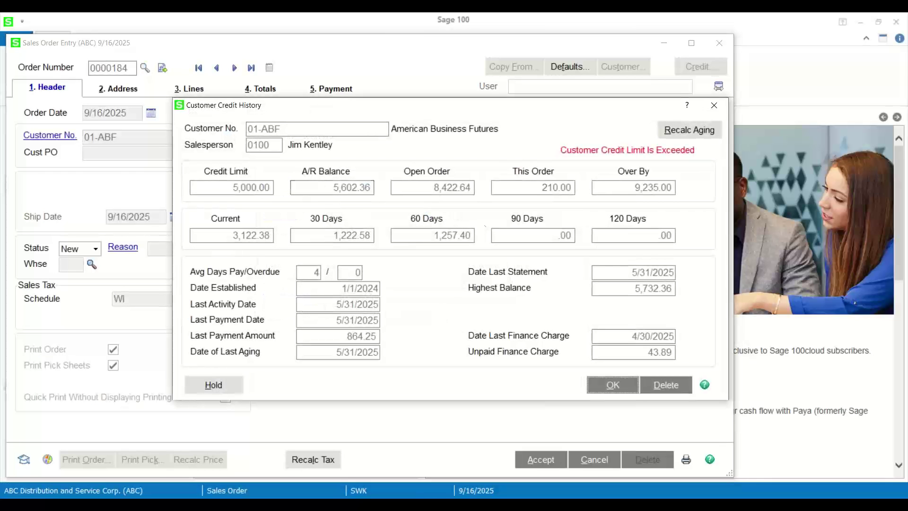
left_click(608, 385)
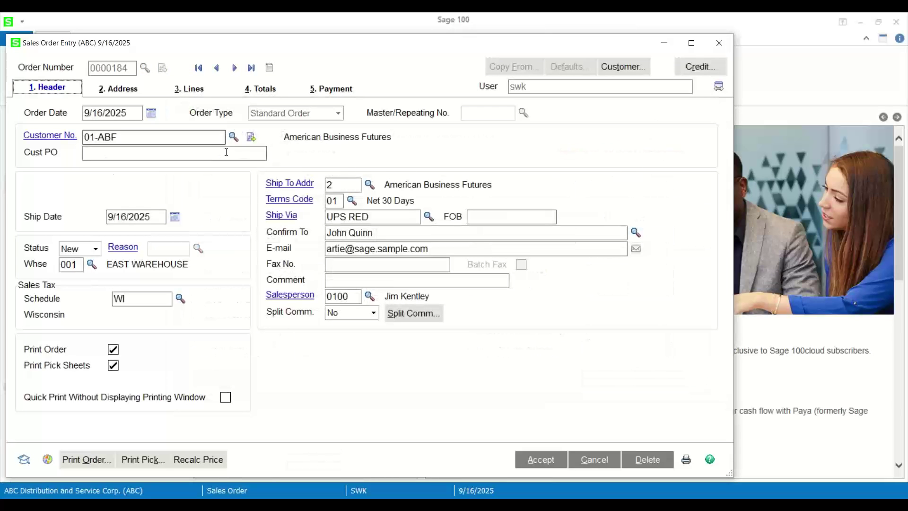
key("alt+2")
key("alt+3")
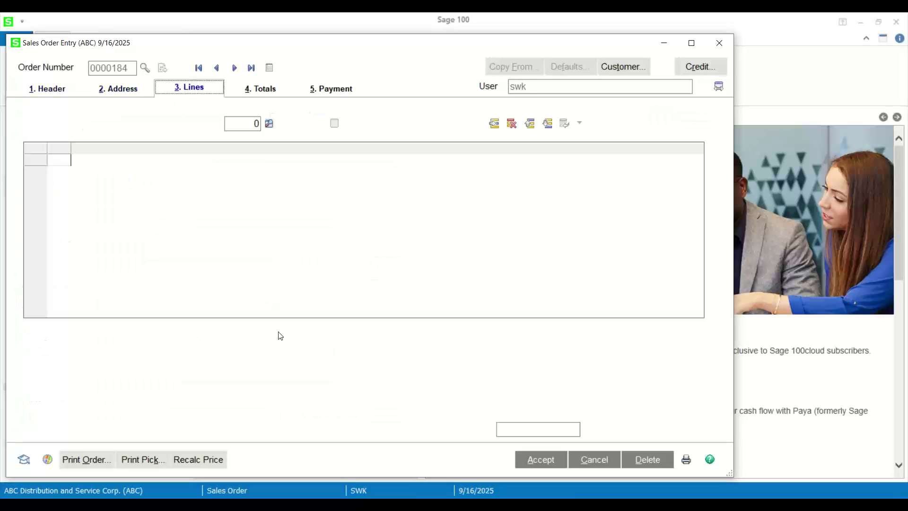
Examine the unit price of the 1001-HON-H252 line and the retail and standard prices in its Item Maintenance record
left_click(103, 165)
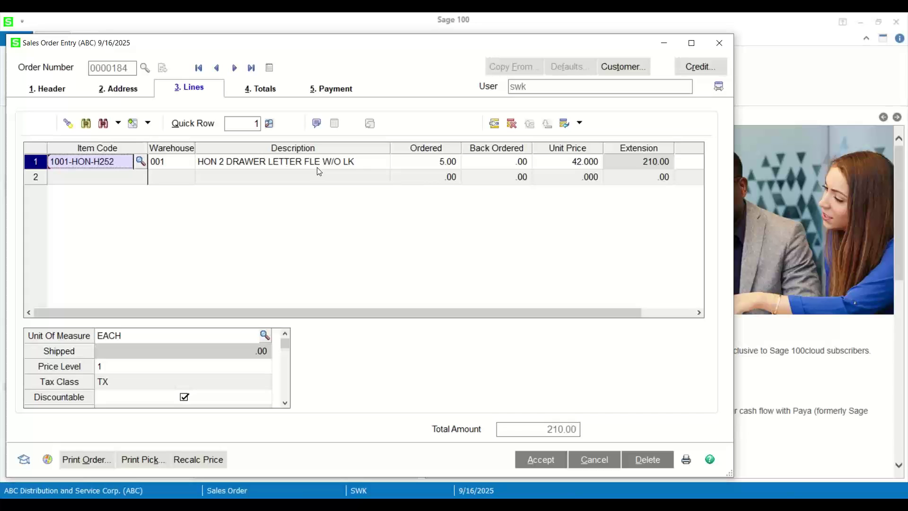
left_click(561, 162)
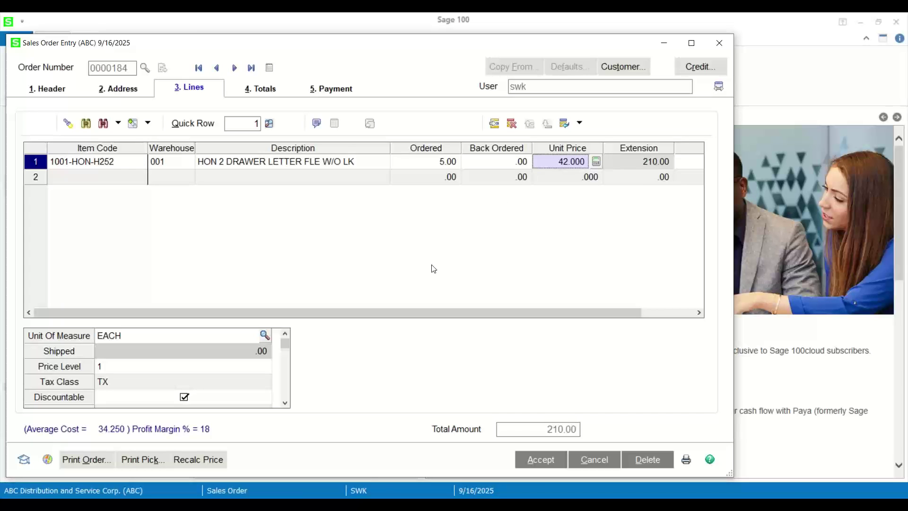
left_click(147, 124)
left_click(169, 197)
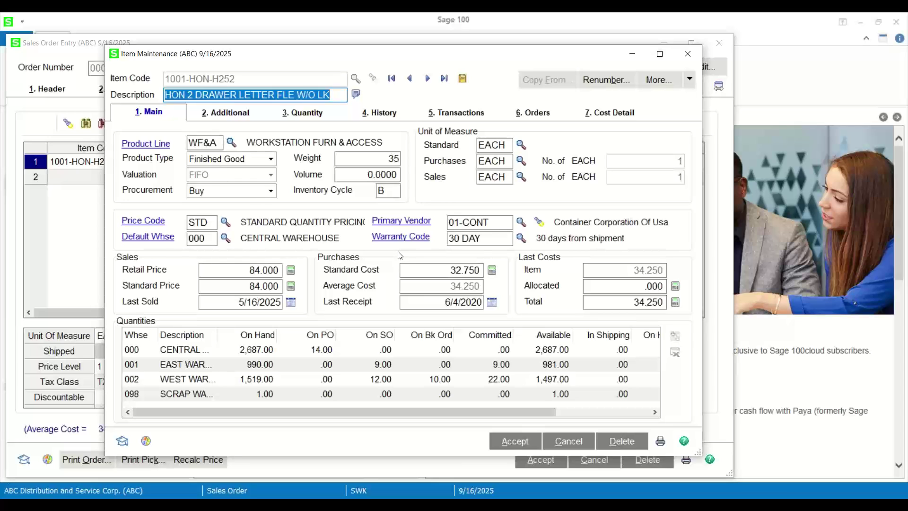
left_click(219, 271)
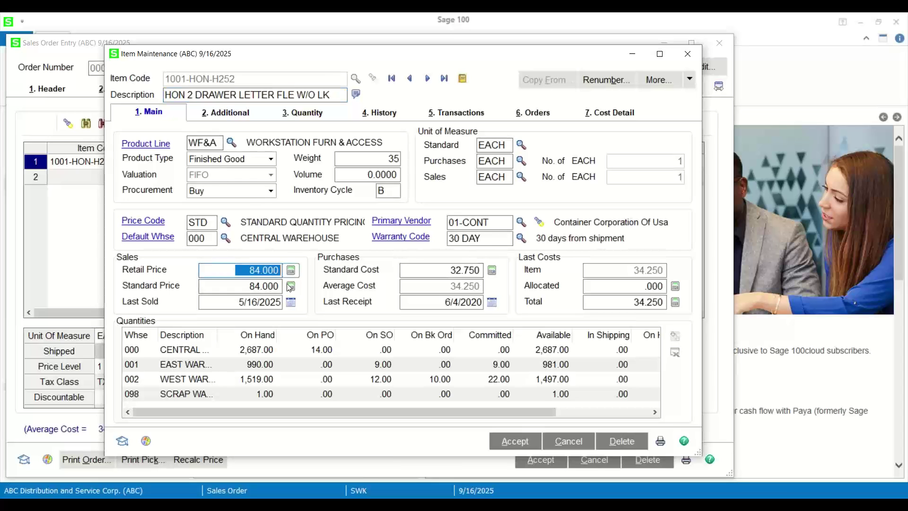
left_click(245, 286)
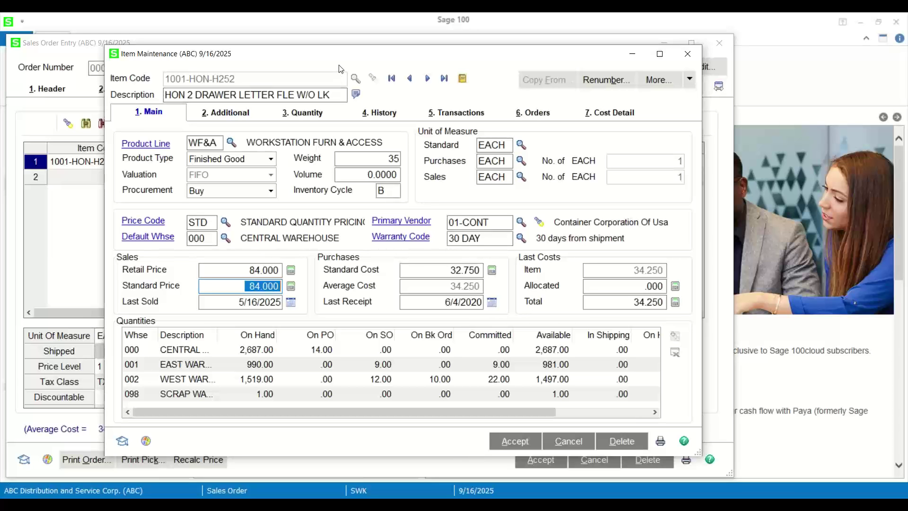
mouse_move(340, 59)
left_mouse_down()
mouse_move(398, 64)
mouse_move(422, 79)
mouse_move(353, 60)
left_mouse_up()
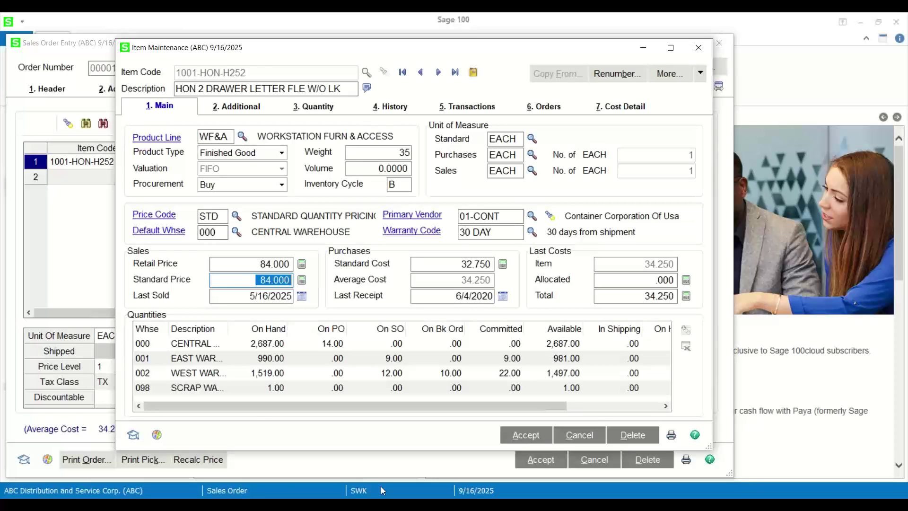
Open Price Code Maintenance from the Inventory Management setup tasks and load the STD price code
key("Escape")
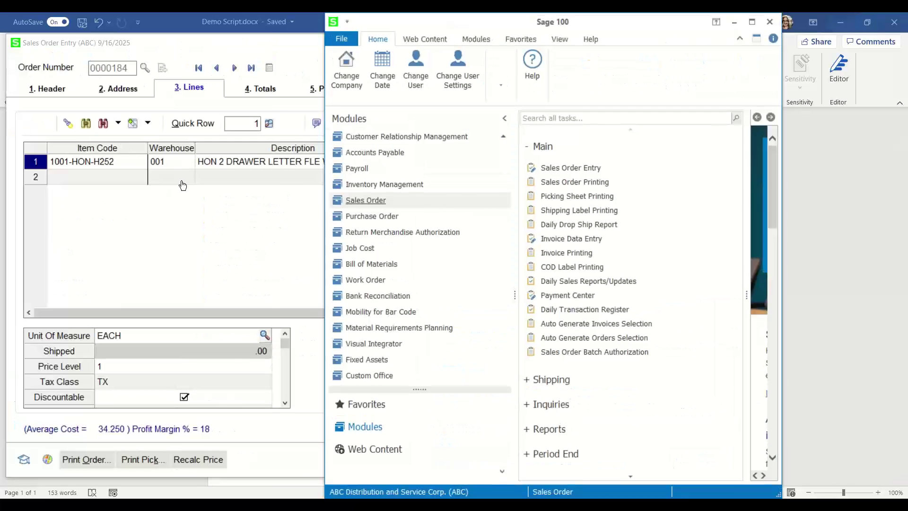
left_click(384, 184)
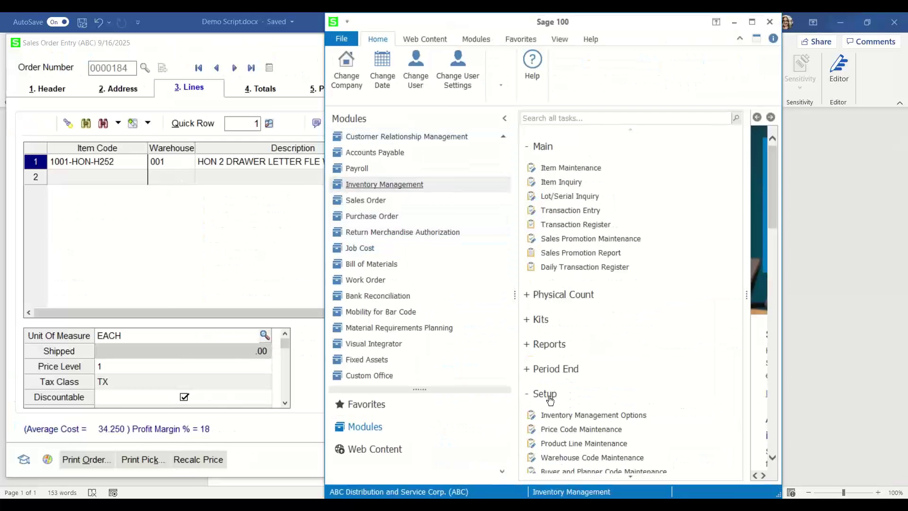
scroll(550, 400, "down", 3)
left_click(562, 357)
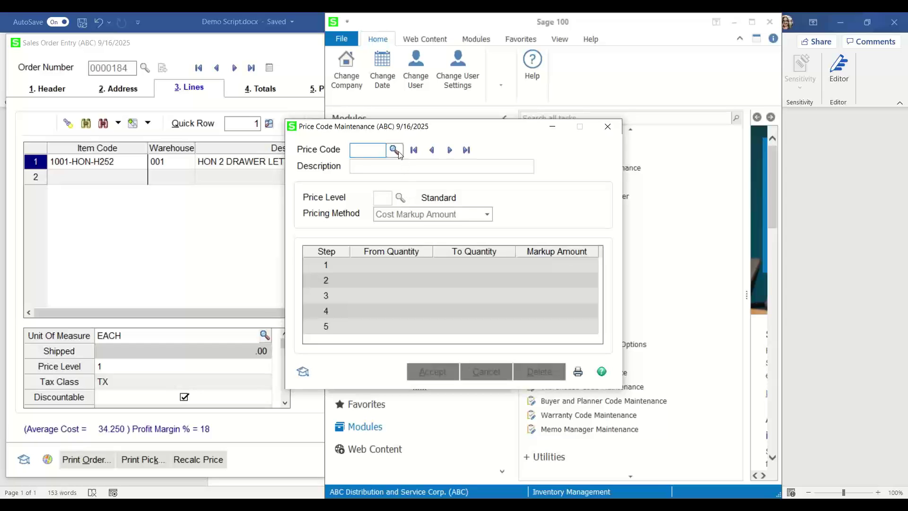
key("F2")
key("Down")
key("Down")
key("Down")
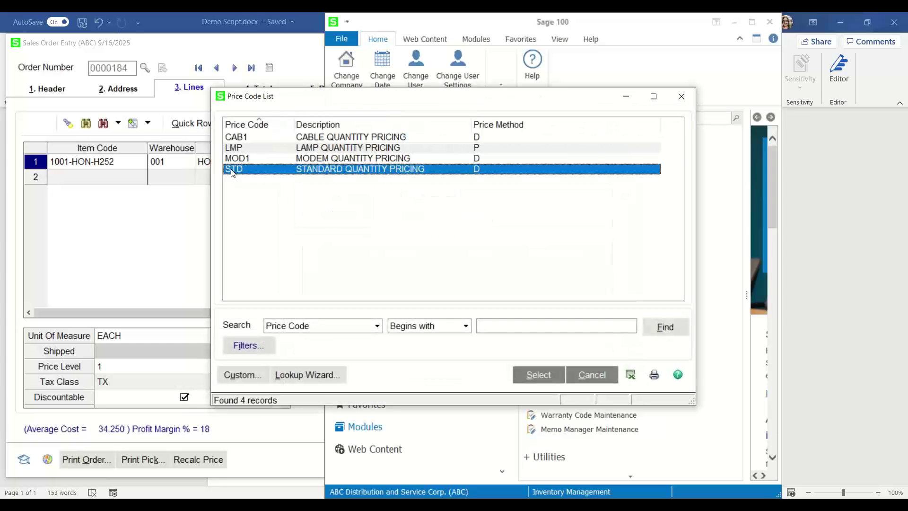
key("Return")
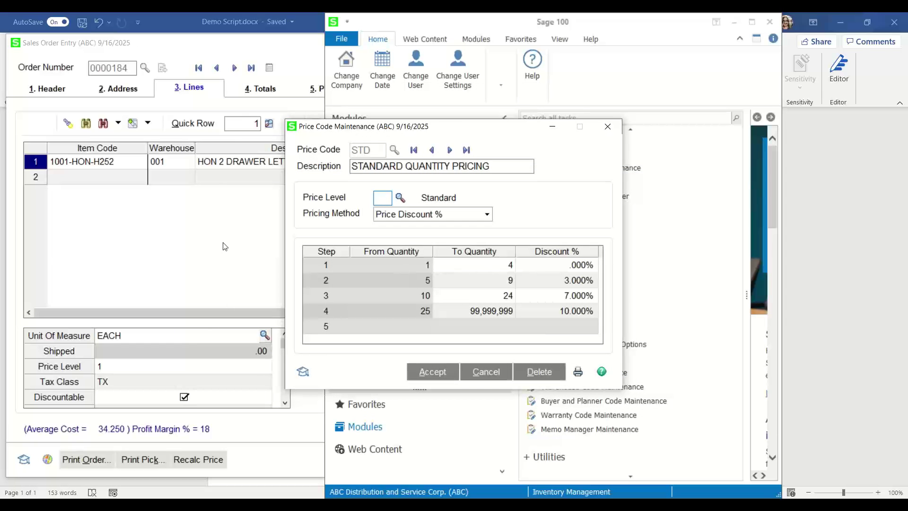
Recheck the sales order line, maximize the main Sage 100 window, and bring Price Code Maintenance back to the front
left_click(253, 54)
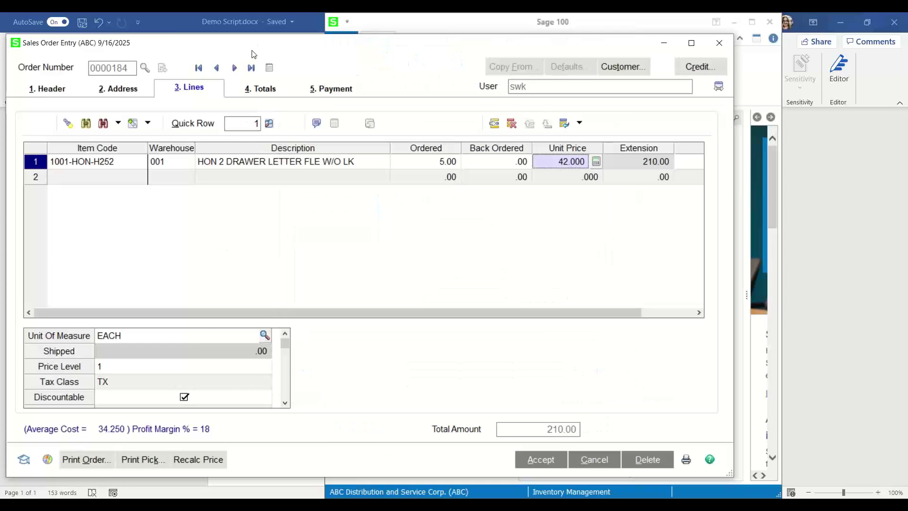
mouse_move(270, 40)
left_mouse_down()
mouse_move(231, 10)
mouse_move(274, 32)
left_mouse_up()
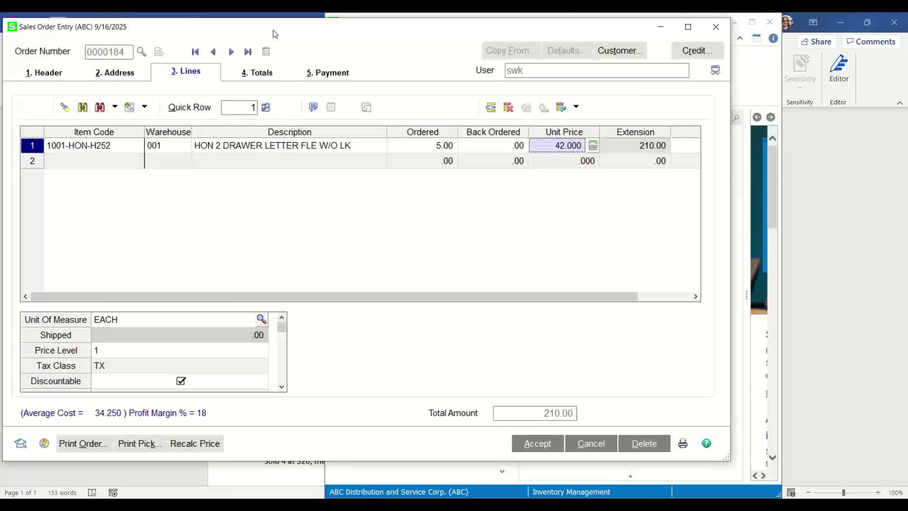
left_click(415, 476)
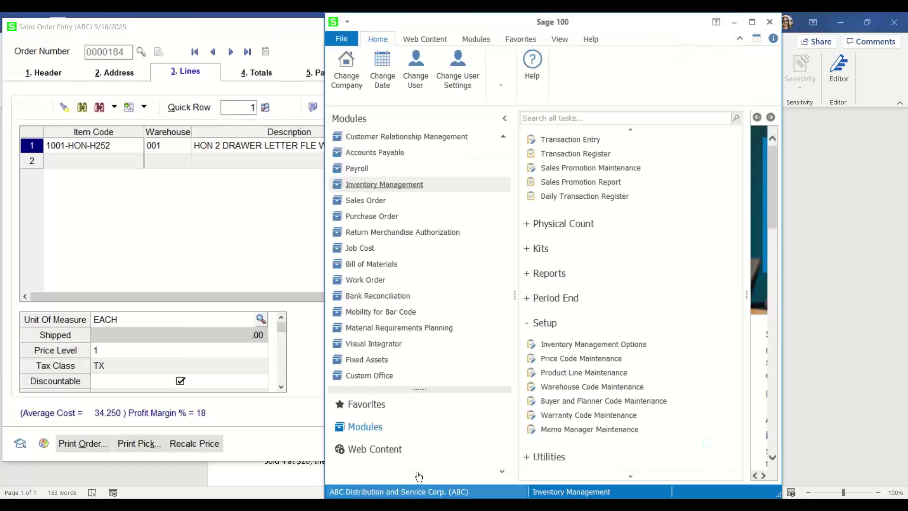
left_click(751, 23)
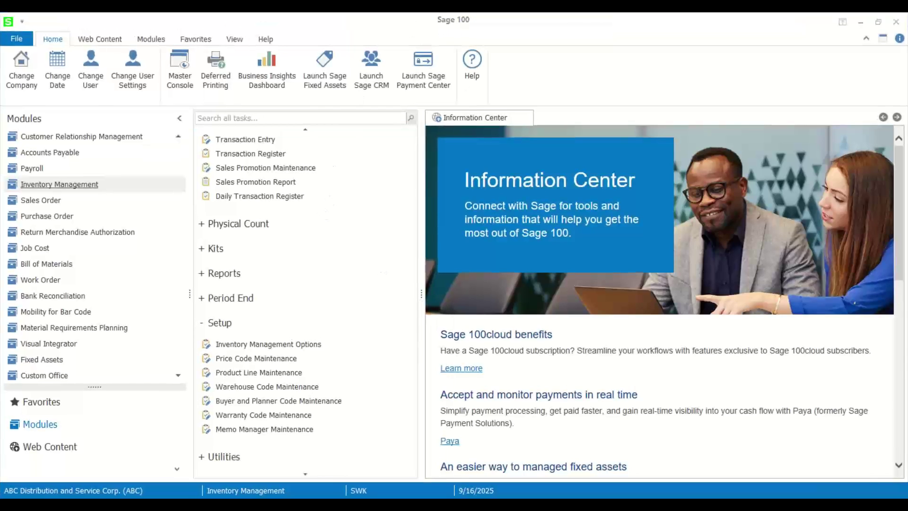
left_click(802, 466)
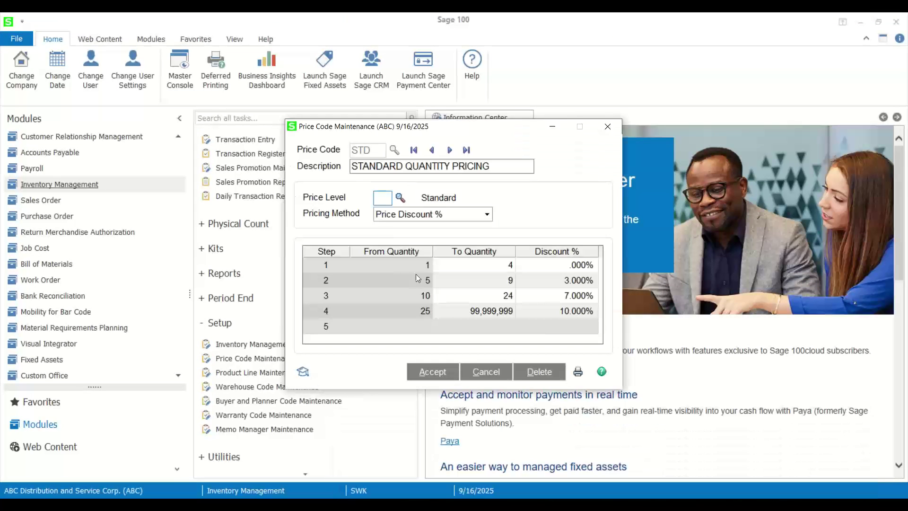
Examine the STD discount for quantities 5 to 9, look up its price levels, and return to the 1001-HON-H252 item record
left_click(557, 283)
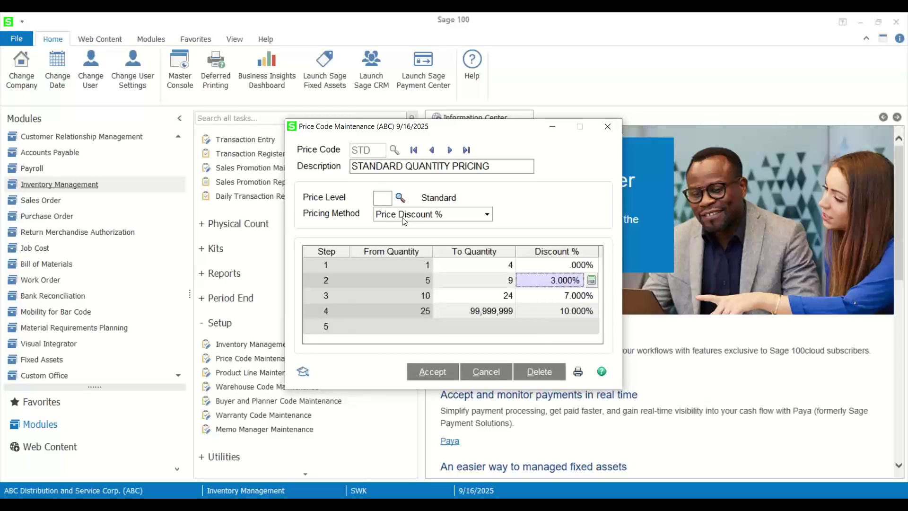
left_click(400, 198)
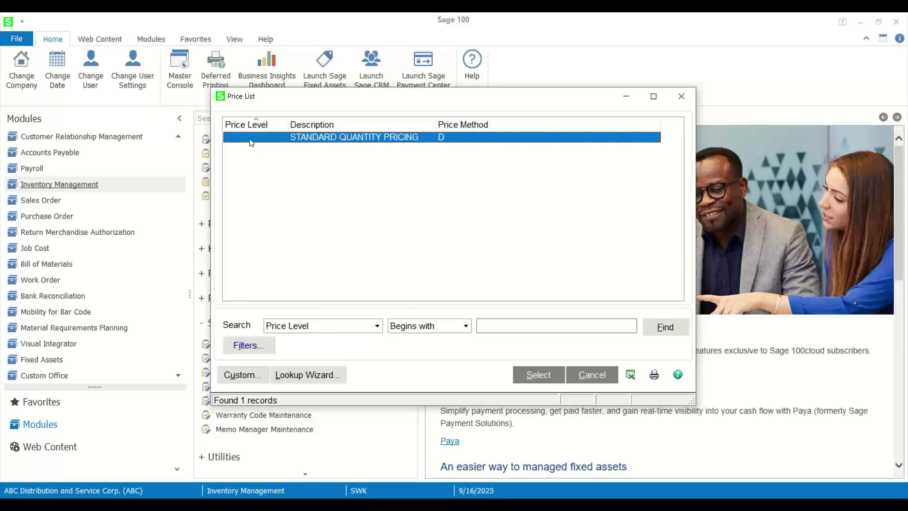
left_click(680, 97)
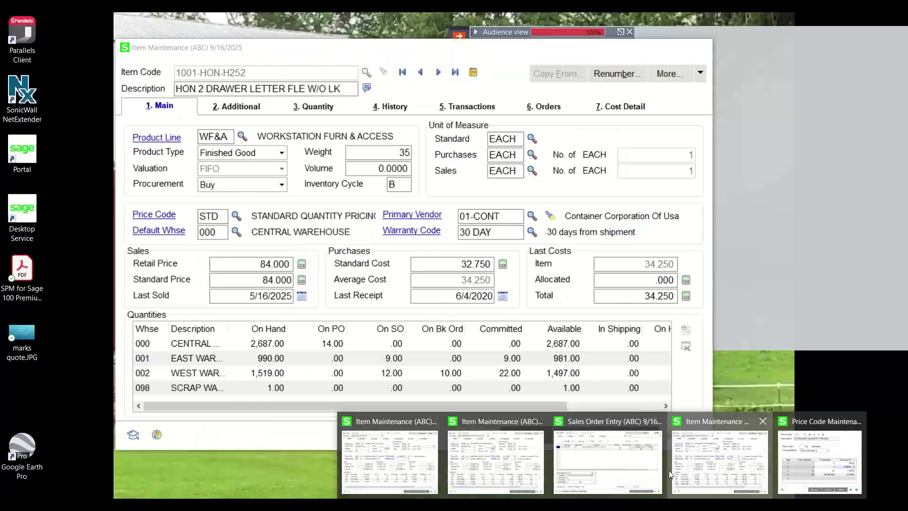
left_click(363, 425)
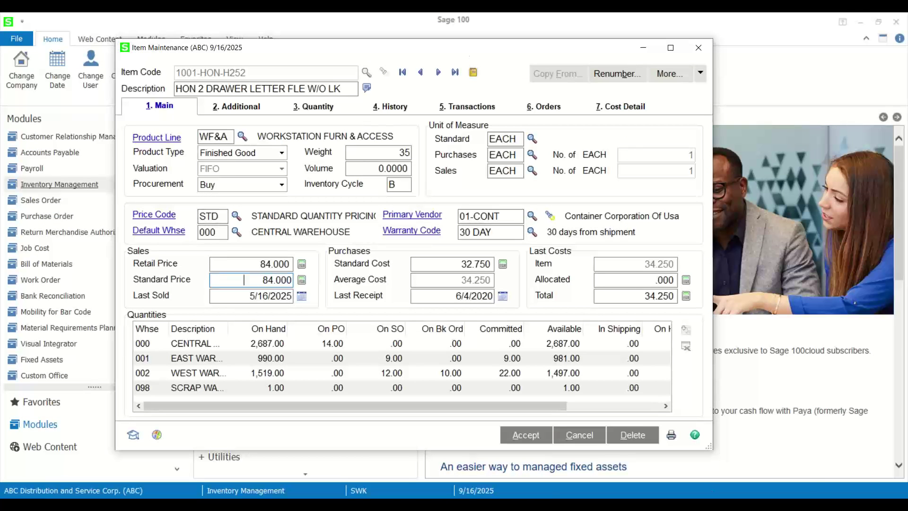
Examine the STD discounts for quantities 10 to 24 and 25 and above, and close Price Code Maintenance
mouse_move(629, 503)
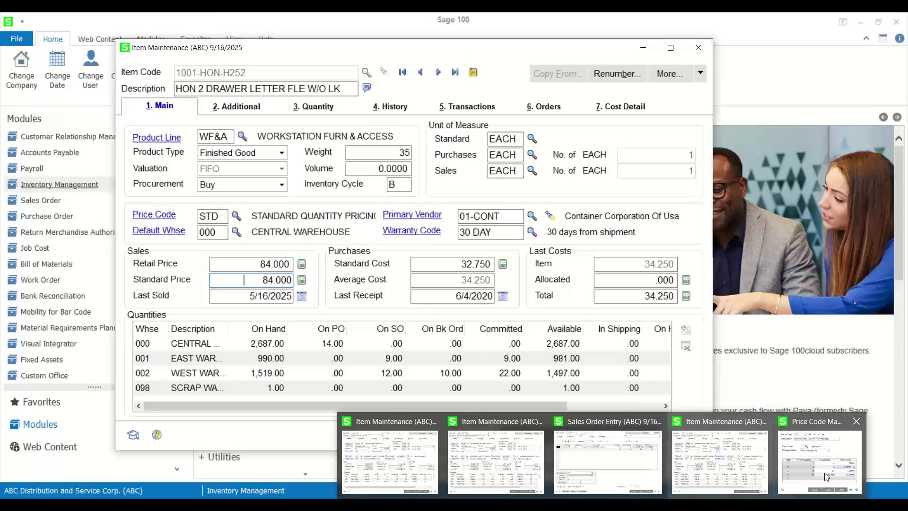
left_click(837, 450)
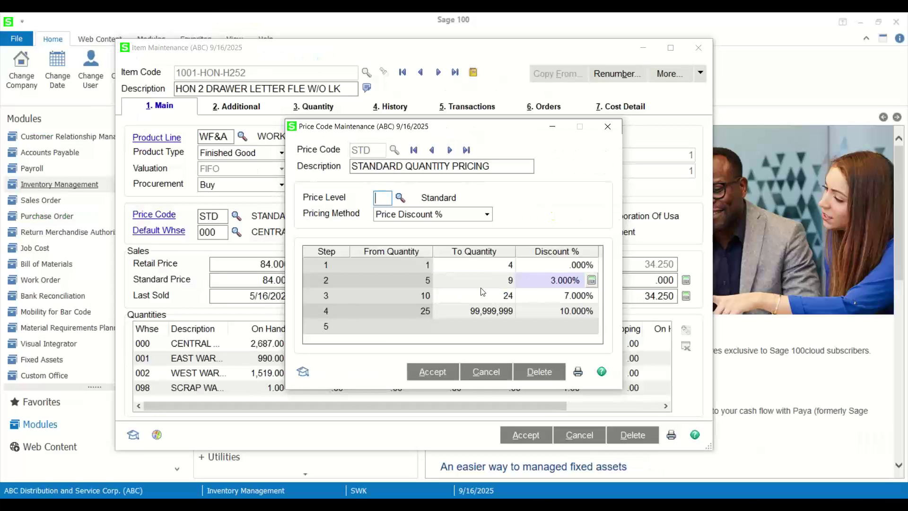
left_click(551, 297)
left_click(541, 313)
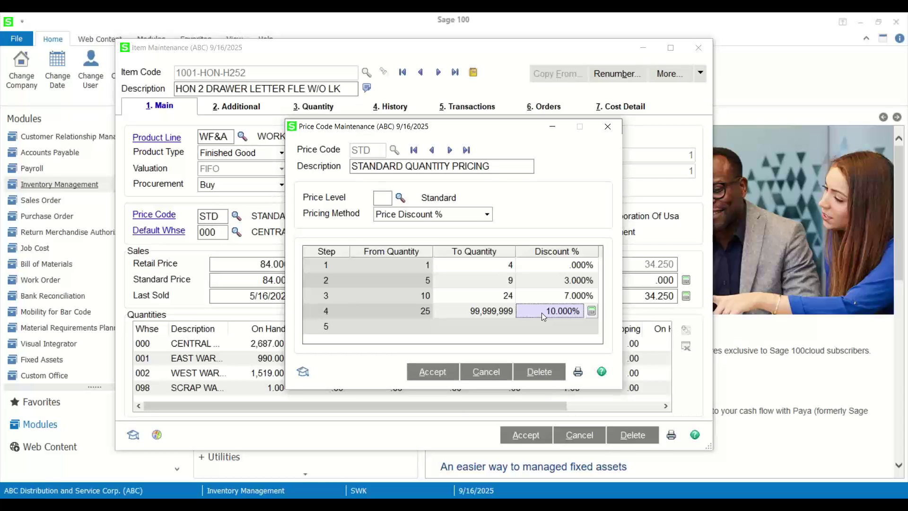
left_click(606, 127)
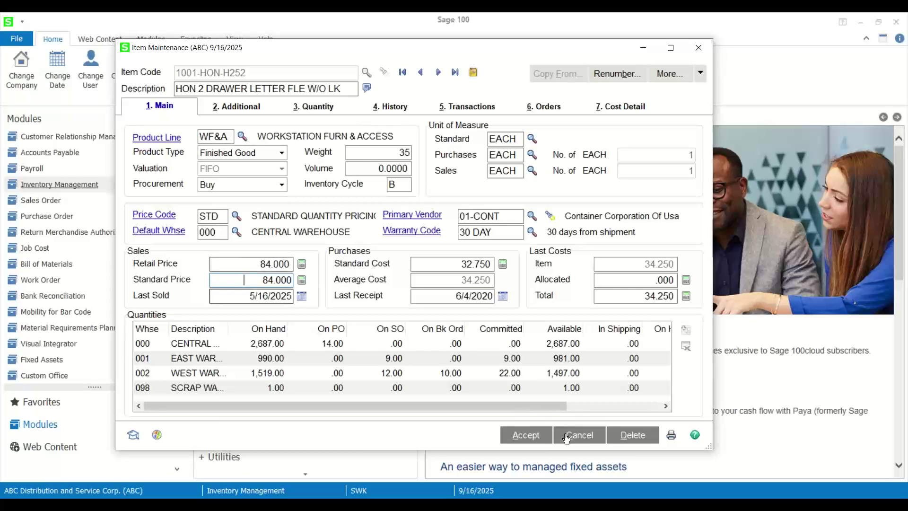
Recheck the sales order, and load the FALL-SALE promotion in Sales Promotion Maintenance from the Inventory Management main tasks
left_click(603, 504)
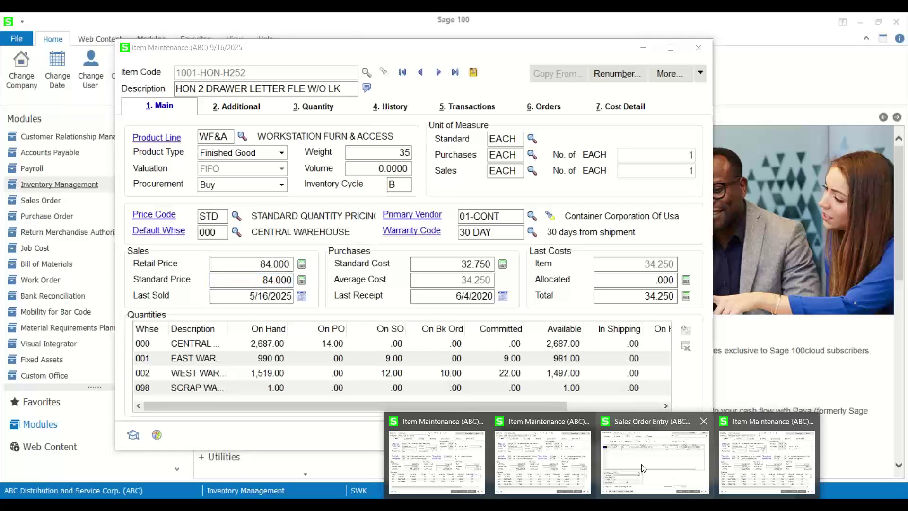
left_click(634, 464)
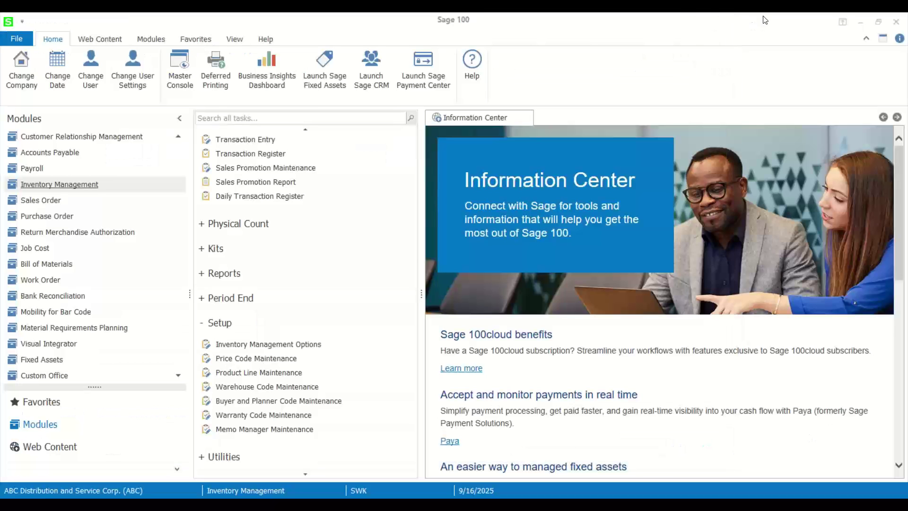
left_click(763, 24)
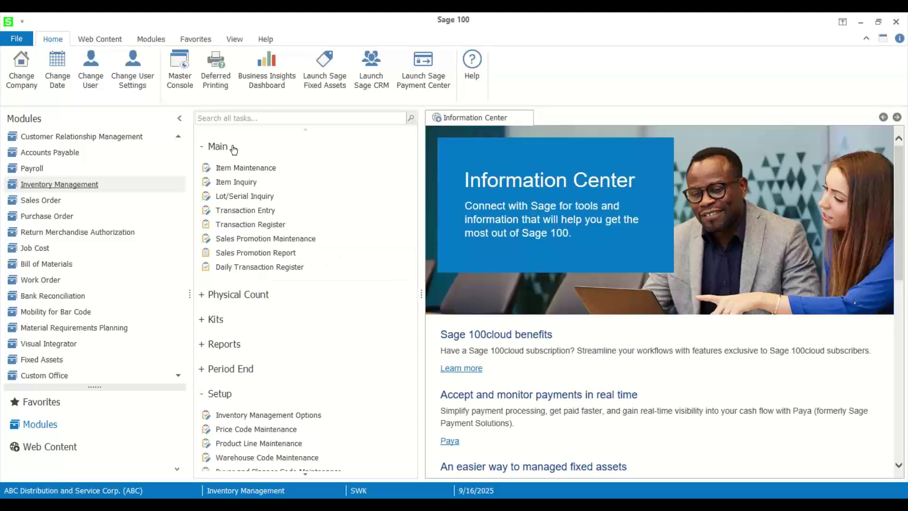
left_click(260, 239)
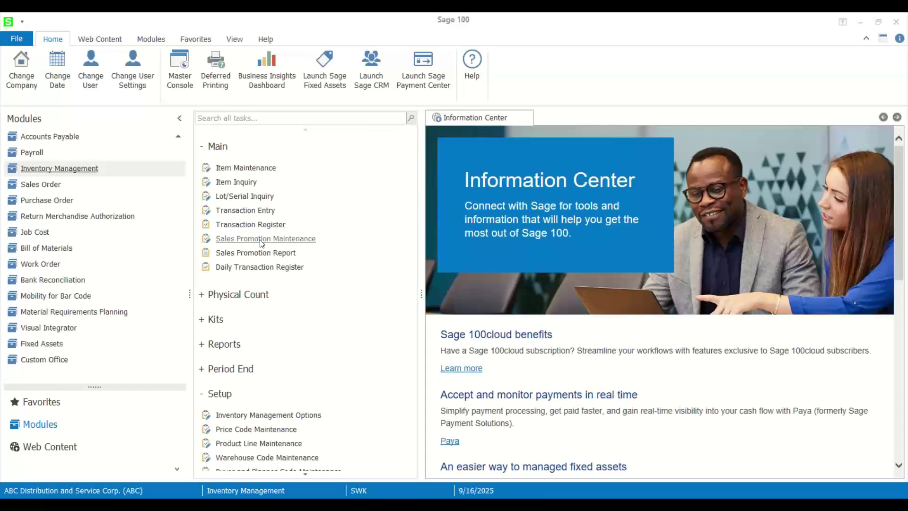
left_click(410, 202)
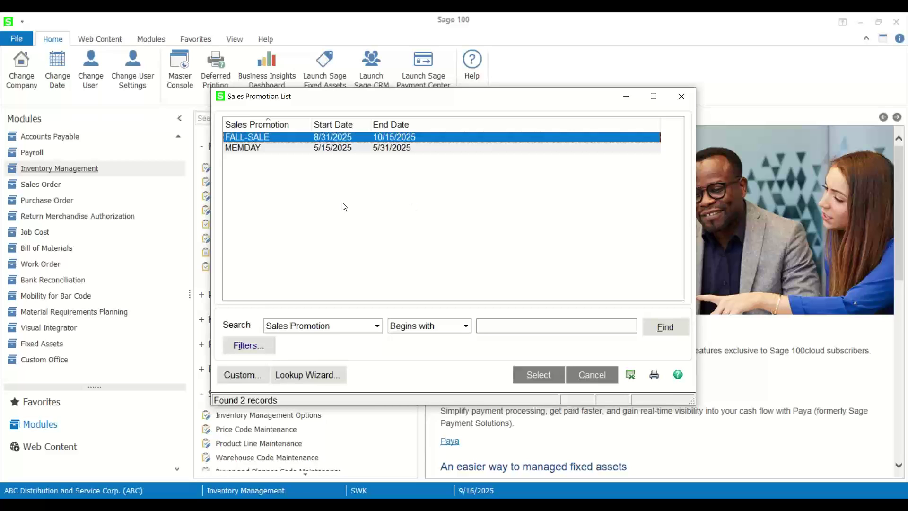
left_click(520, 374)
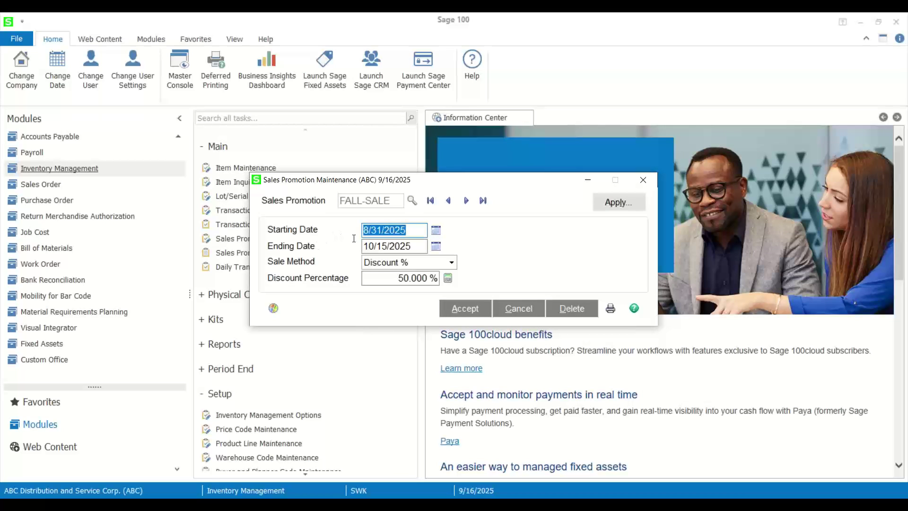
Examine the FALL-SALE discount percentage and its criteria for applying the promotion to items, and close Sales Promotion Maintenance without applying it
left_click(394, 278)
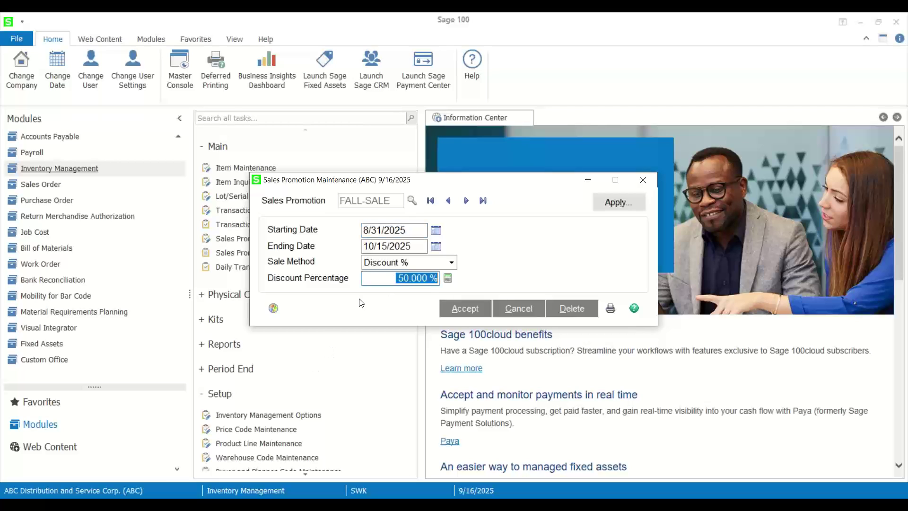
left_click(608, 203)
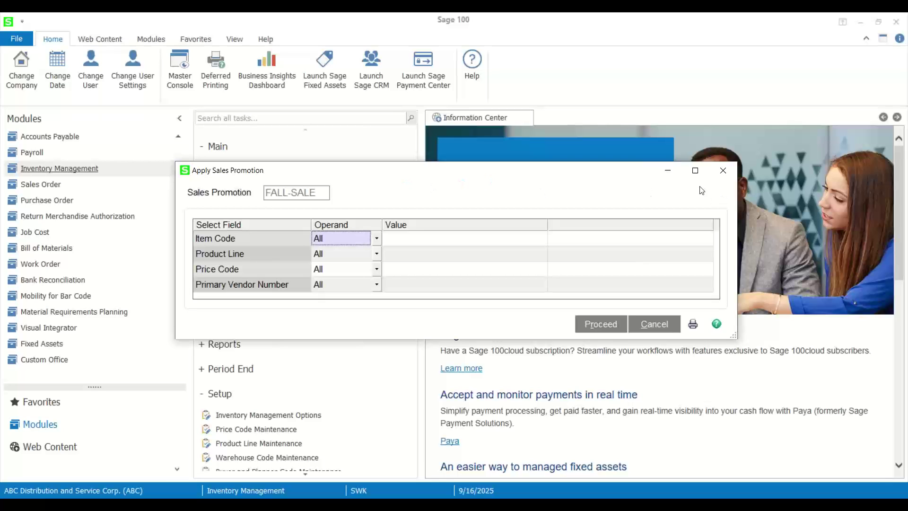
left_click_drag(551, 178, 515, 195)
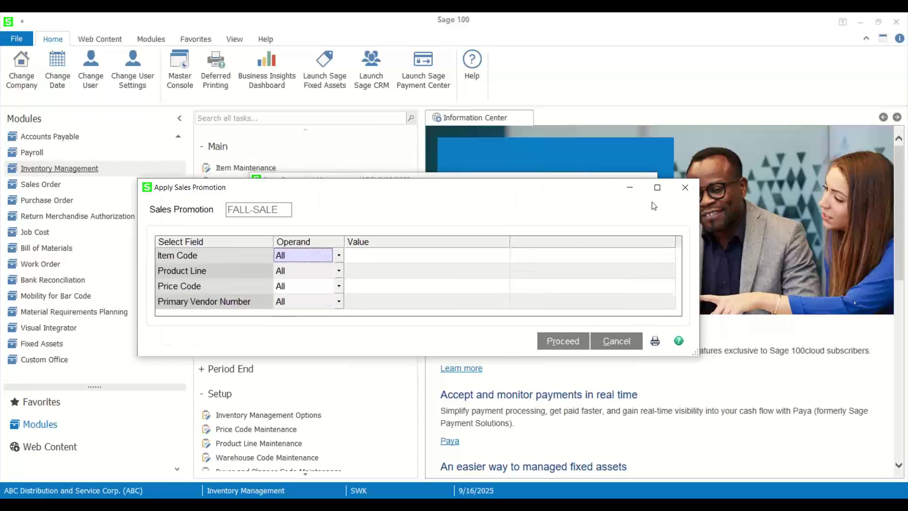
left_click(684, 188)
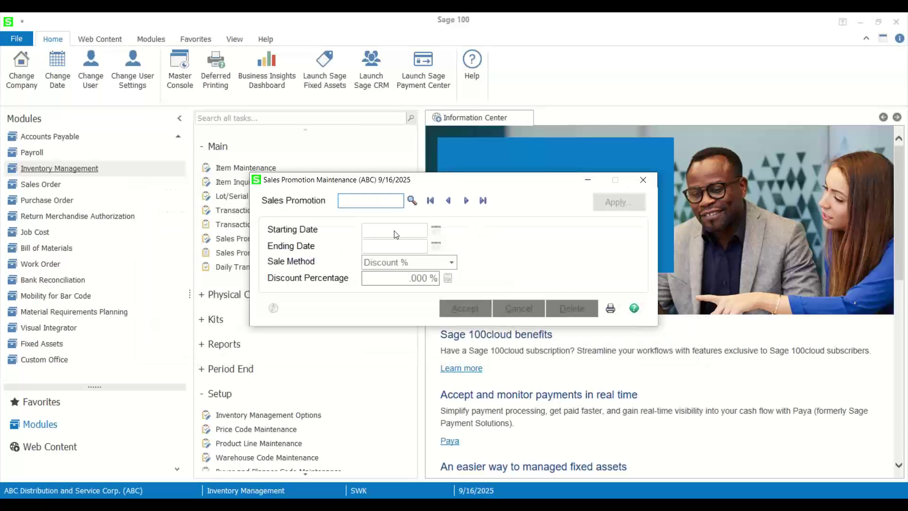
left_click(644, 180)
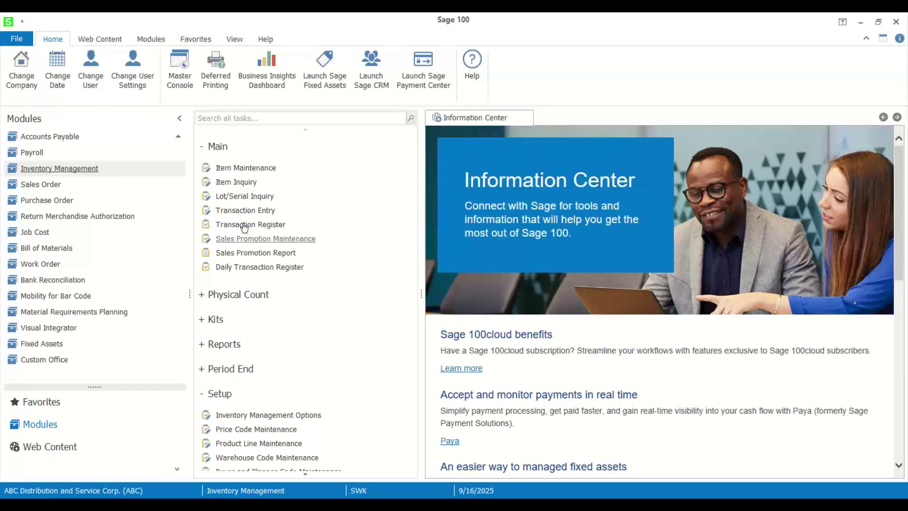
Open the Sales Promotion Report and select the FALL-SALE promotion for it
left_click(238, 257)
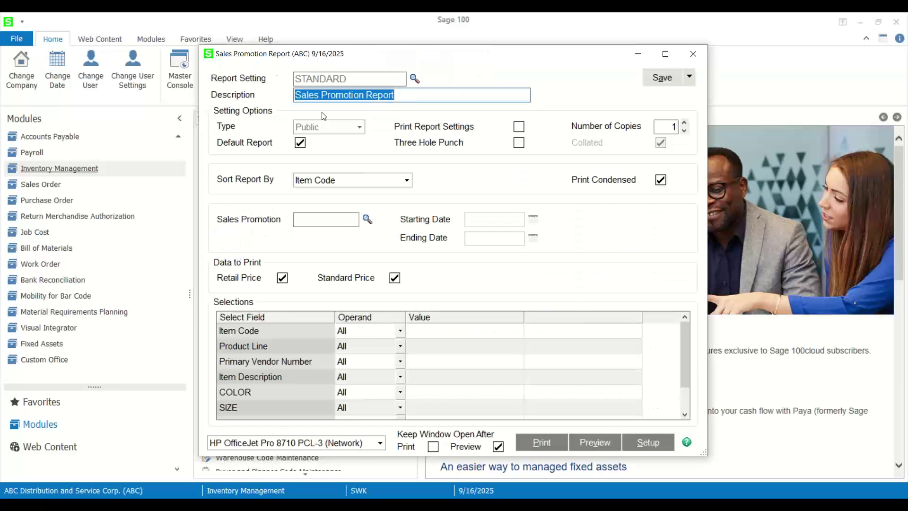
left_click(367, 218)
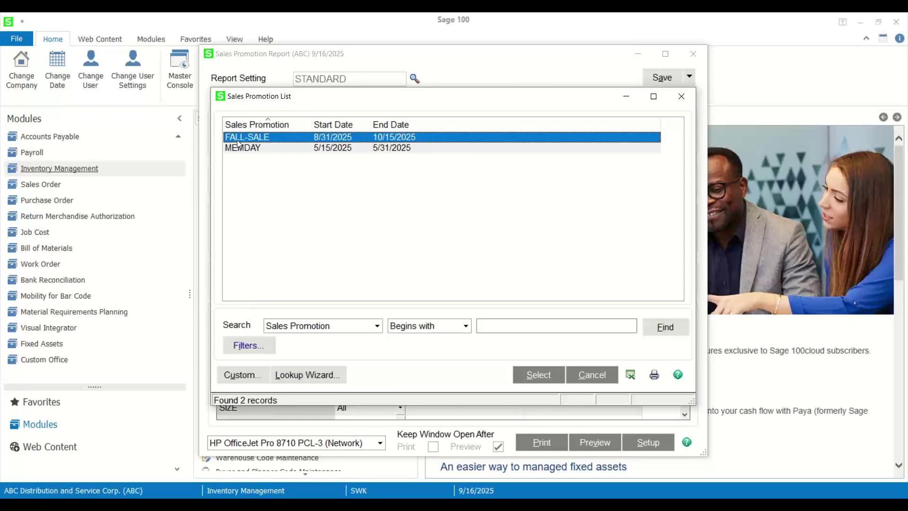
double_click(237, 139)
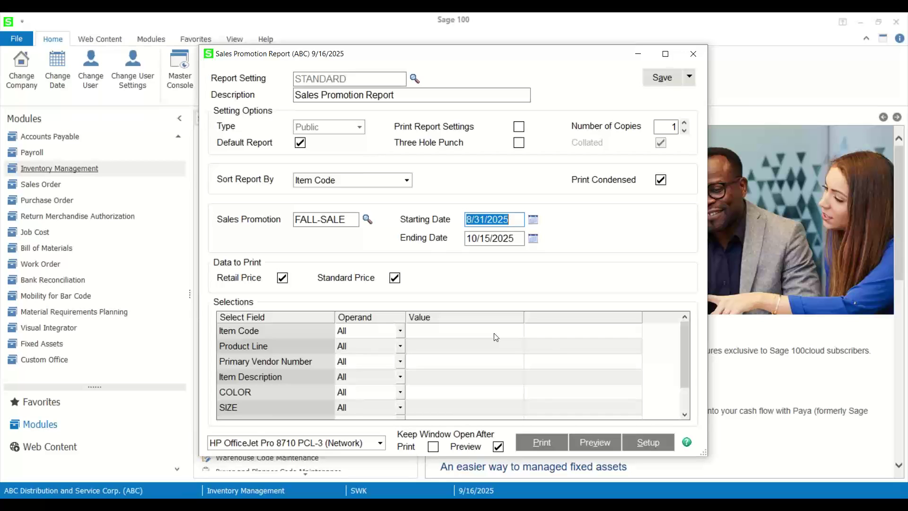
left_click(595, 441)
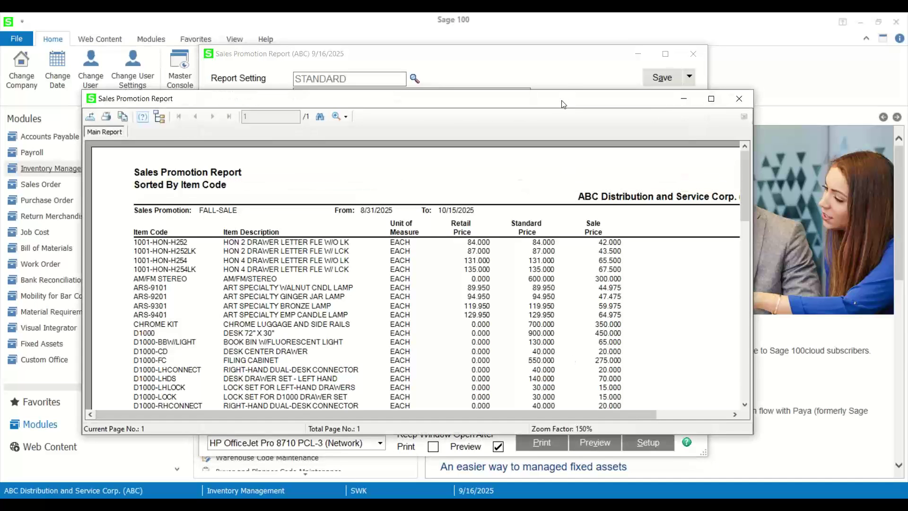
left_click_drag(562, 104, 501, 66)
left_click(676, 59)
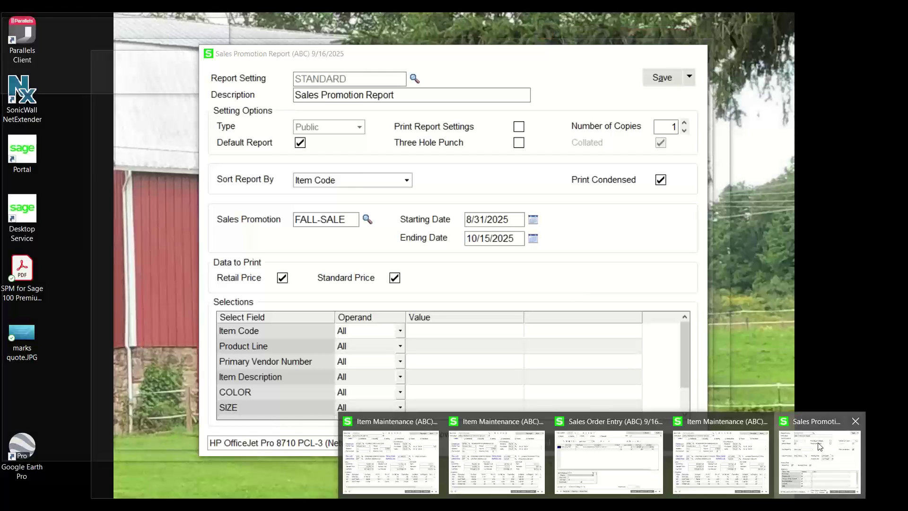
left_click(819, 446)
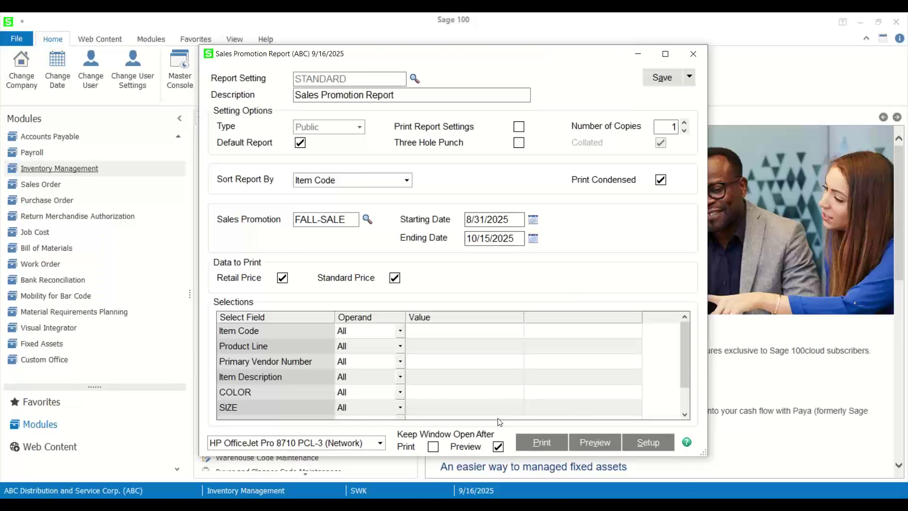
Preview the Sales Promotion Report for FALL-SALE in a maximized window at 200% zoom
left_click(594, 441)
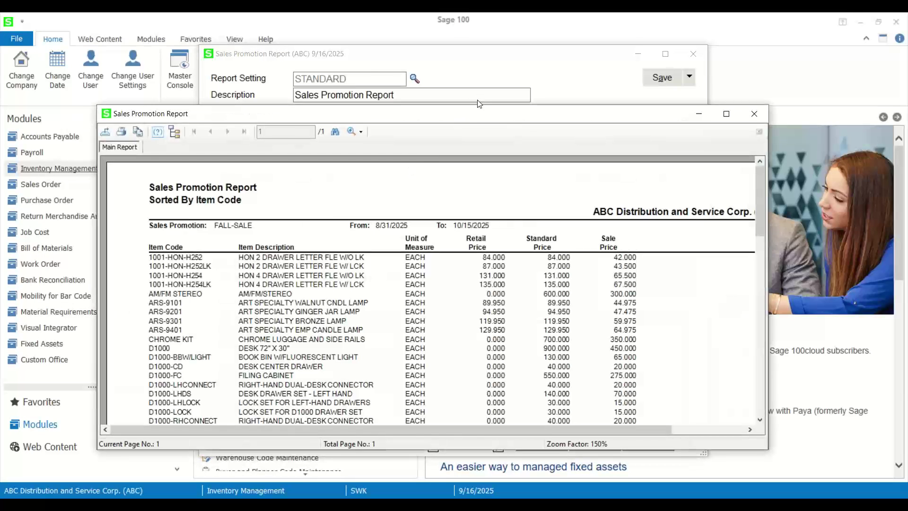
left_click_drag(462, 115, 437, 71)
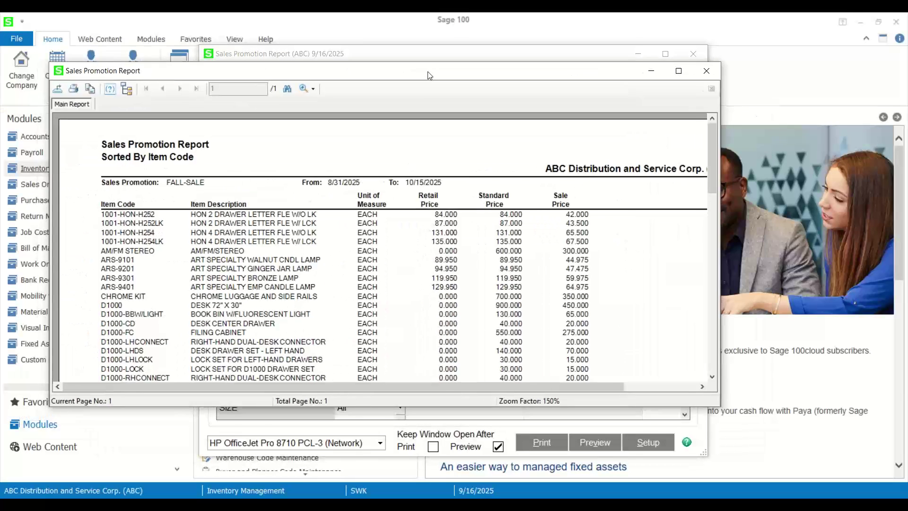
left_click(683, 71)
left_click(263, 35)
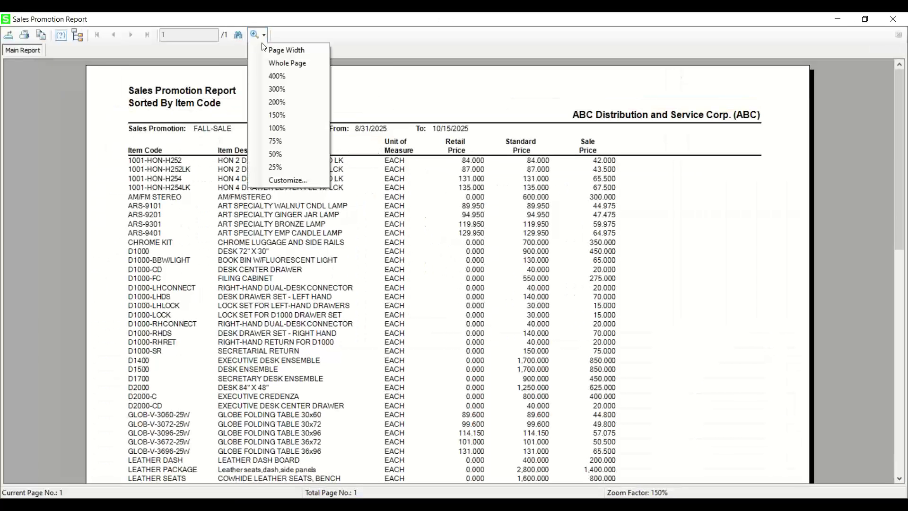
left_click(277, 113)
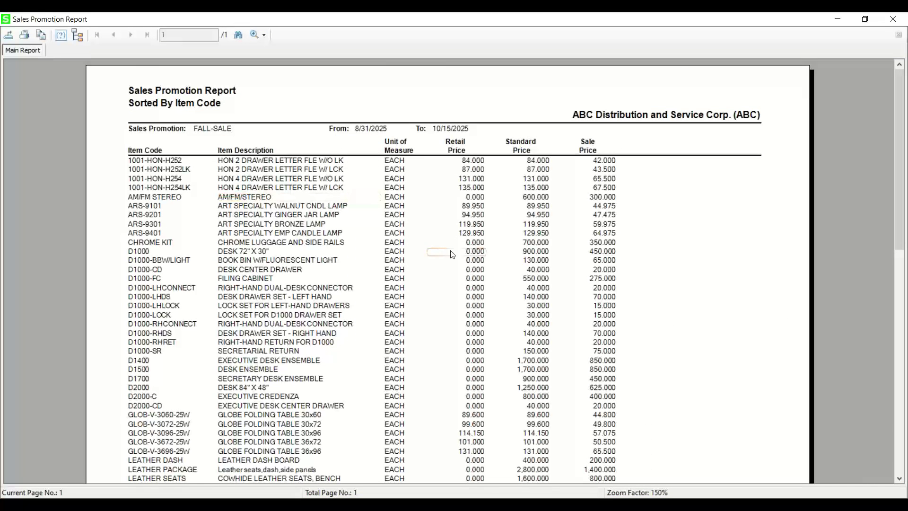
left_click(258, 35)
left_click(283, 102)
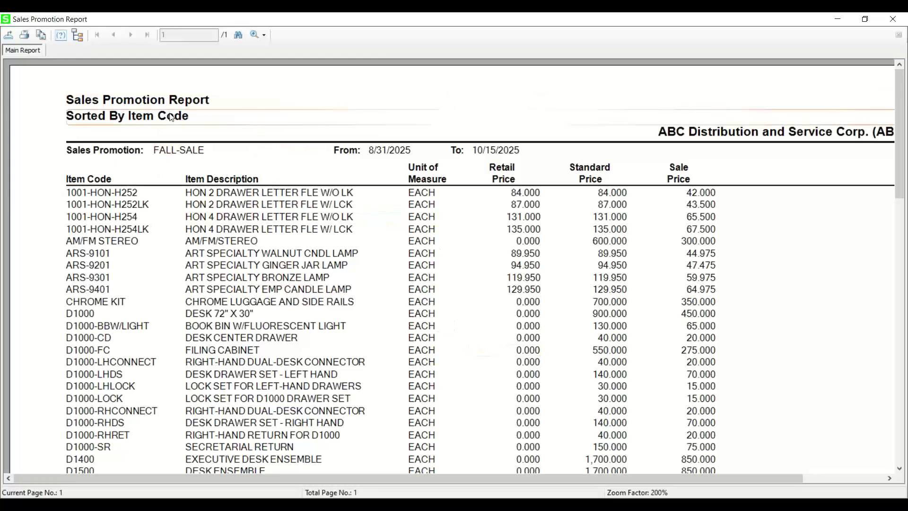
Review the items in the FALL-SALE report and examine the retail, standard and sale prices of 1001-HON-H252
scroll(250, 245, "down", 5)
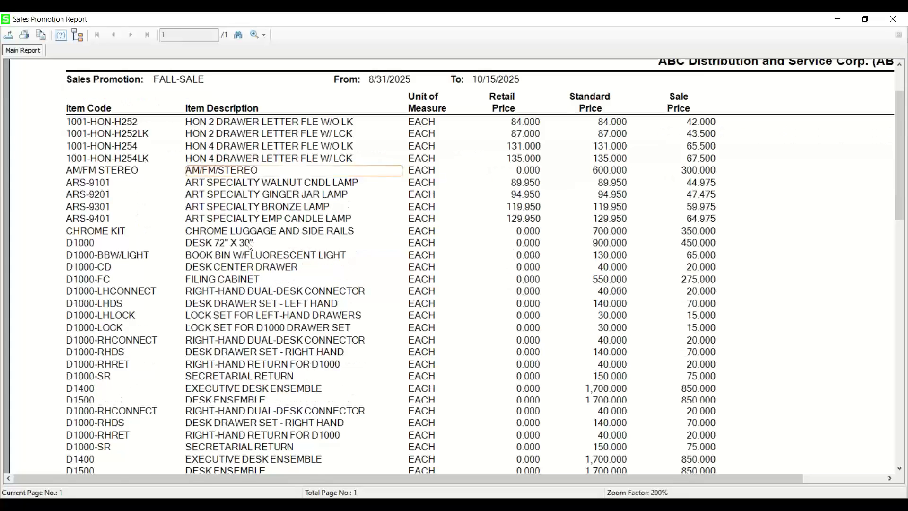
scroll(251, 245, "down", 3)
scroll(250, 246, "up", 3)
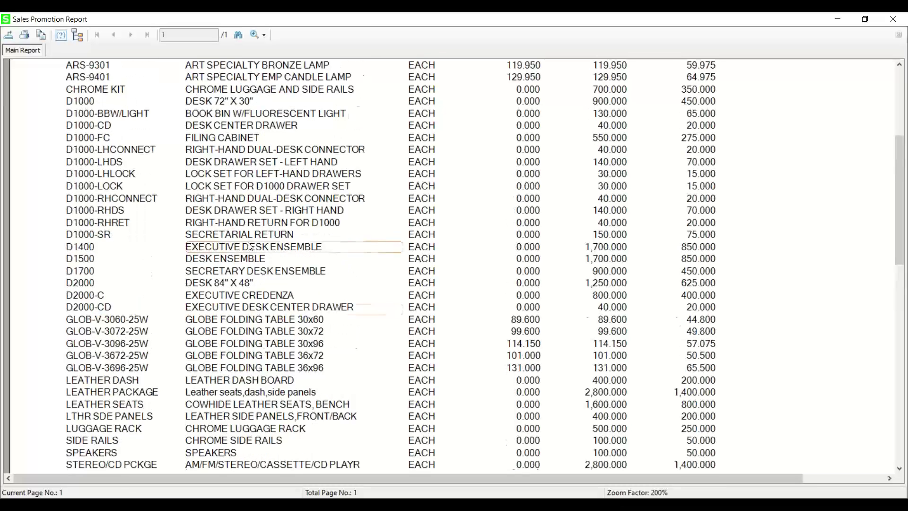
scroll(250, 245, "up", 3)
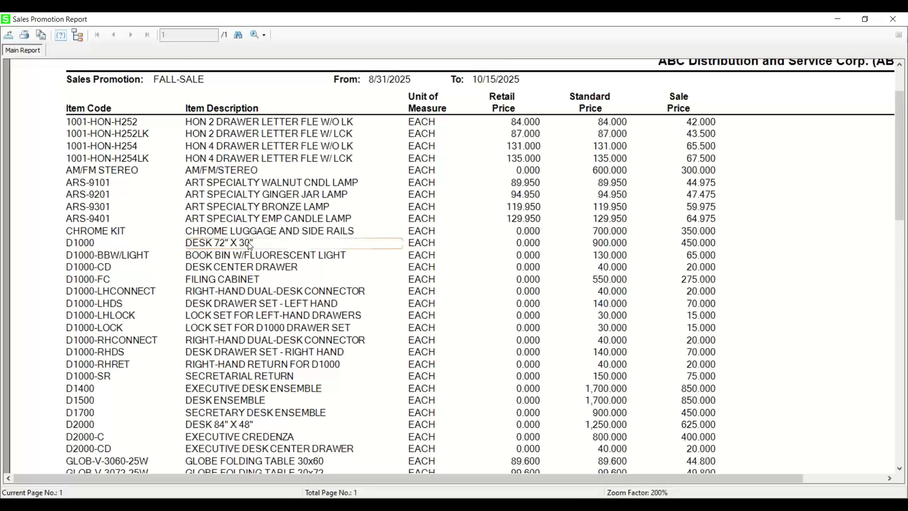
left_click(102, 124)
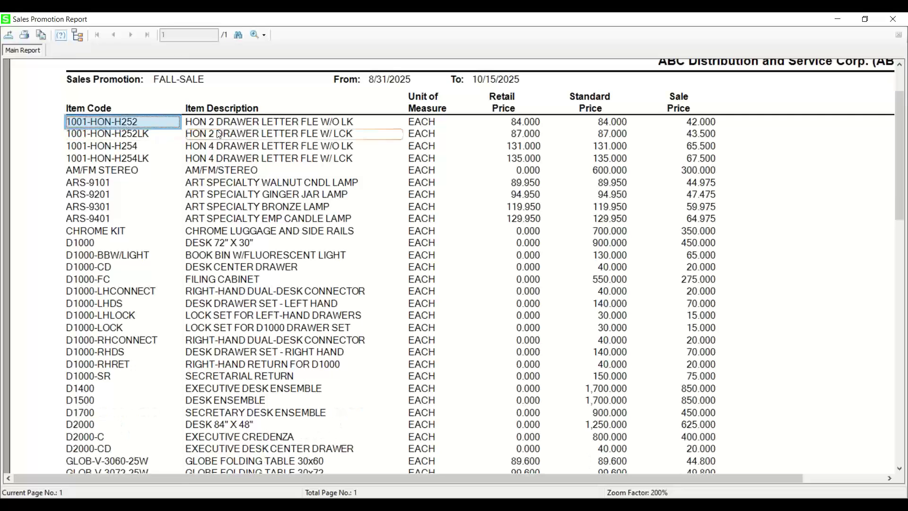
left_click(530, 125)
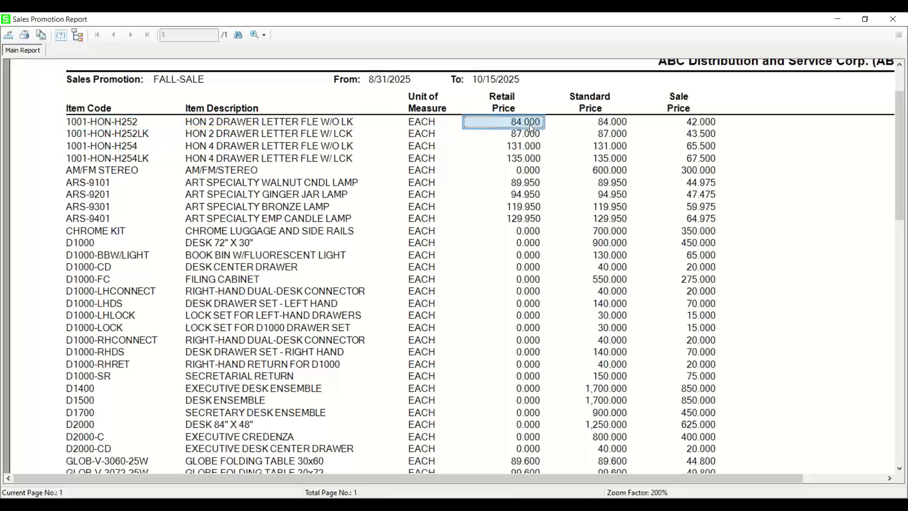
left_click(609, 124)
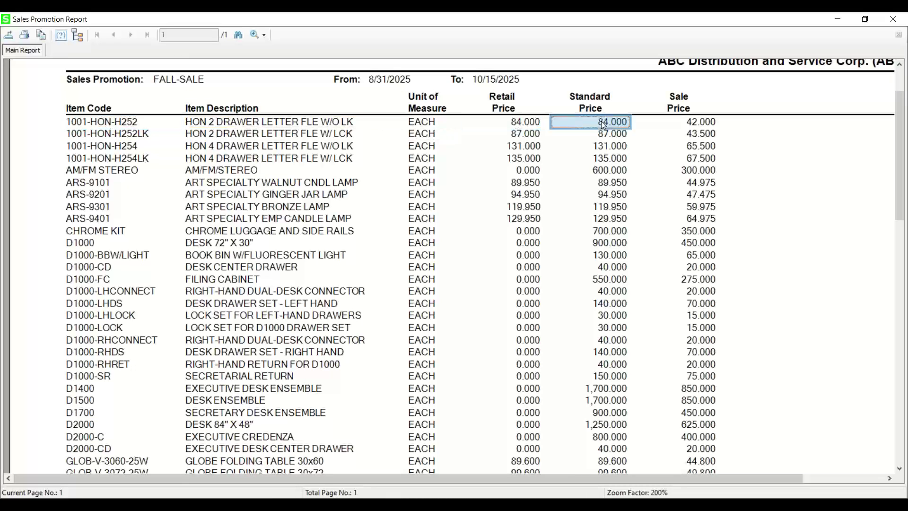
left_click(689, 125)
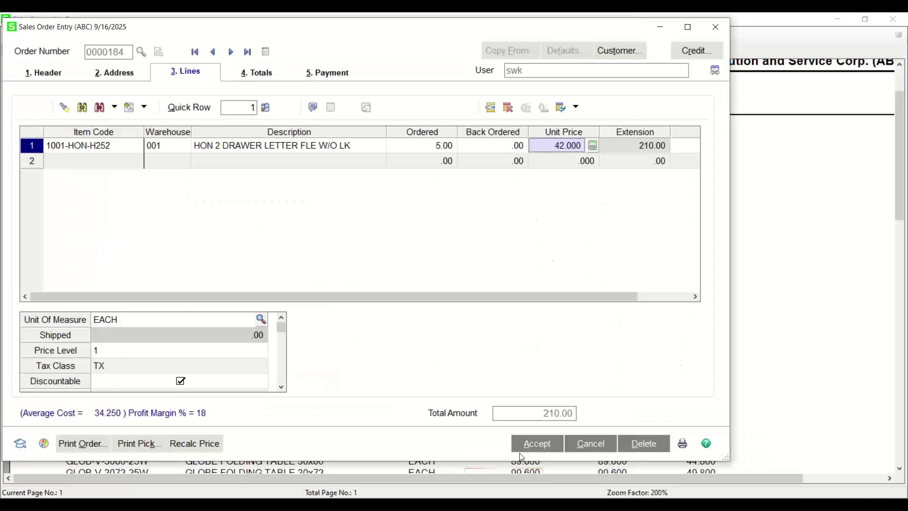
Compare the sale price of 1001-HON-H252 with its unit price in Sales Order Entry, and return to the report preview
left_click(522, 453)
left_click(621, 494)
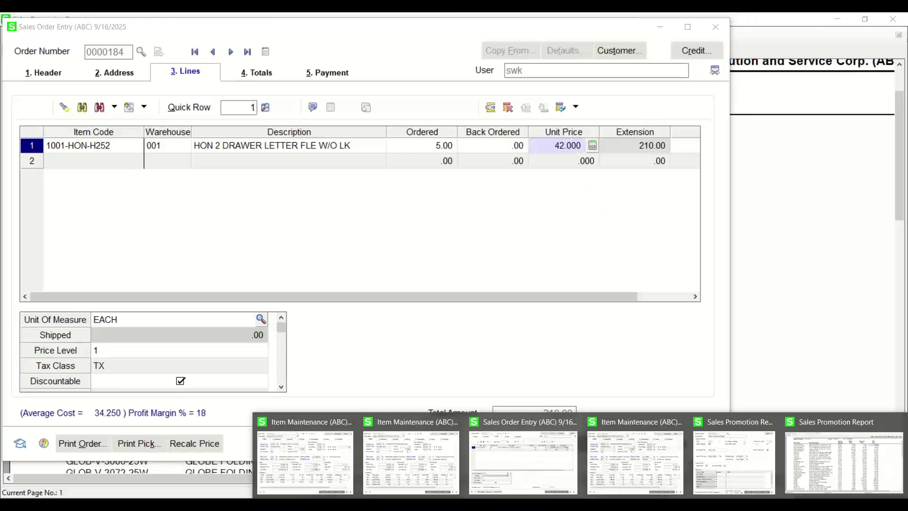
left_click(872, 444)
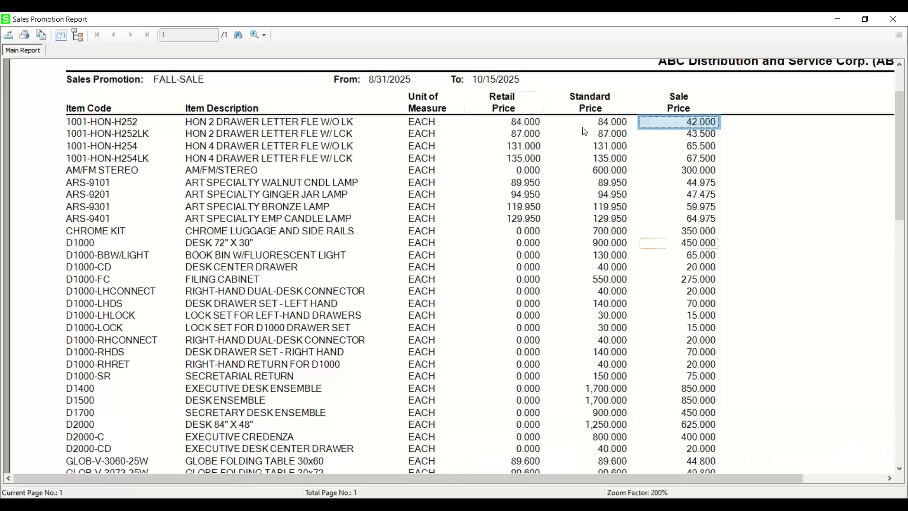
Close the promotion report preview and the Sales Promotion Report window, and accept the sales order for 1001-HON-H252
left_click(893, 19)
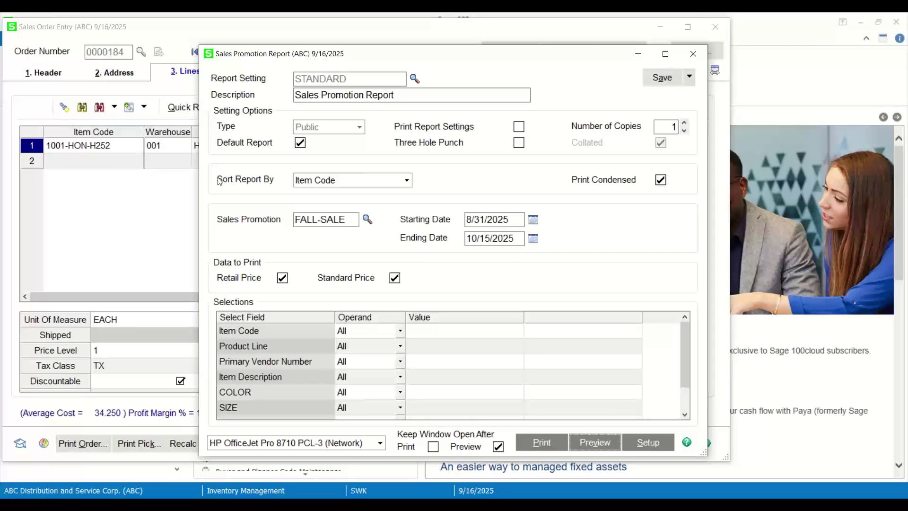
left_click(691, 56)
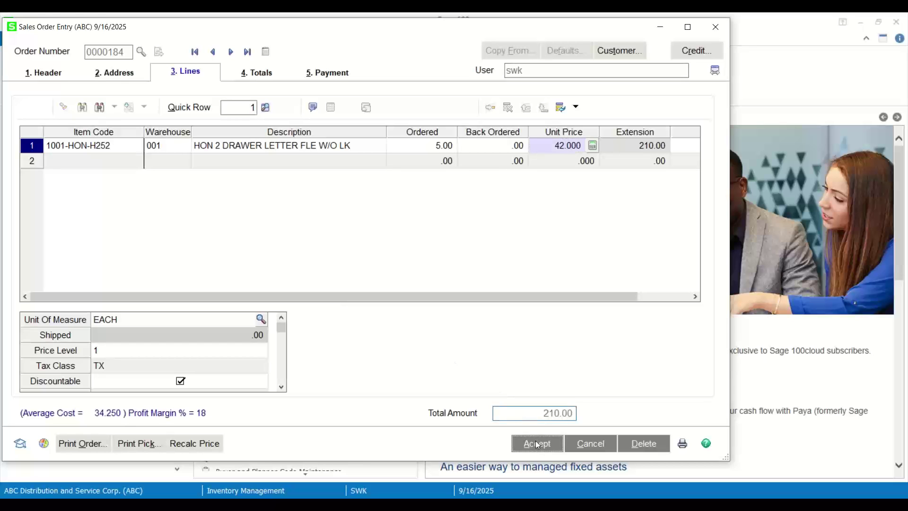
left_click(536, 444)
Open the existing sales order for Avnet Processing Corp by its order number, check the order date and show its lines
type("186")
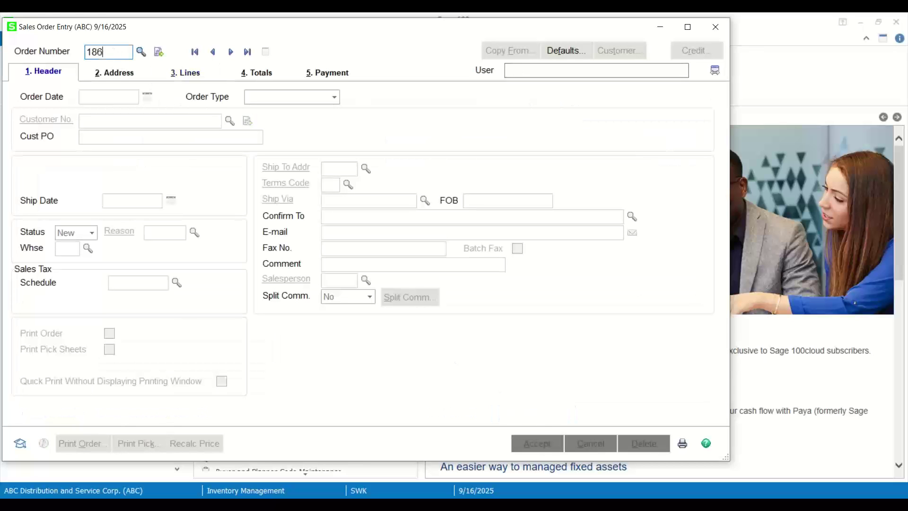
key("Tab")
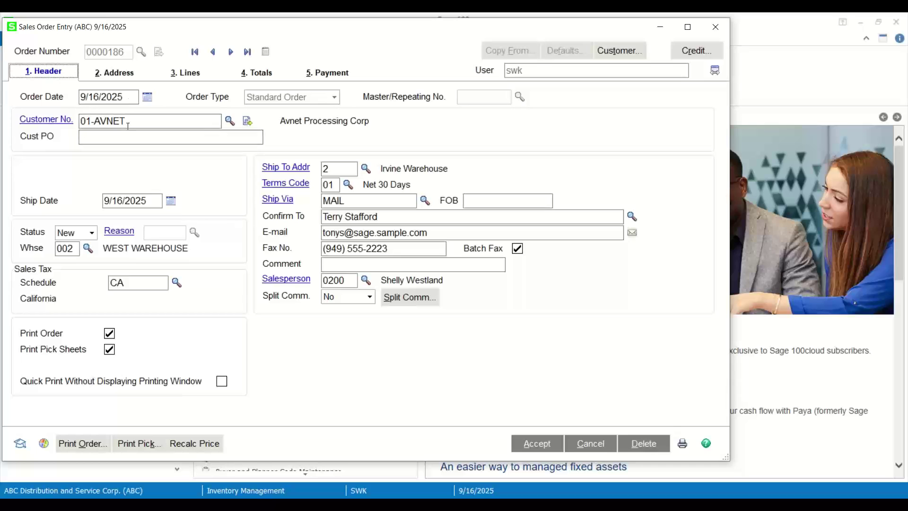
left_click(80, 97)
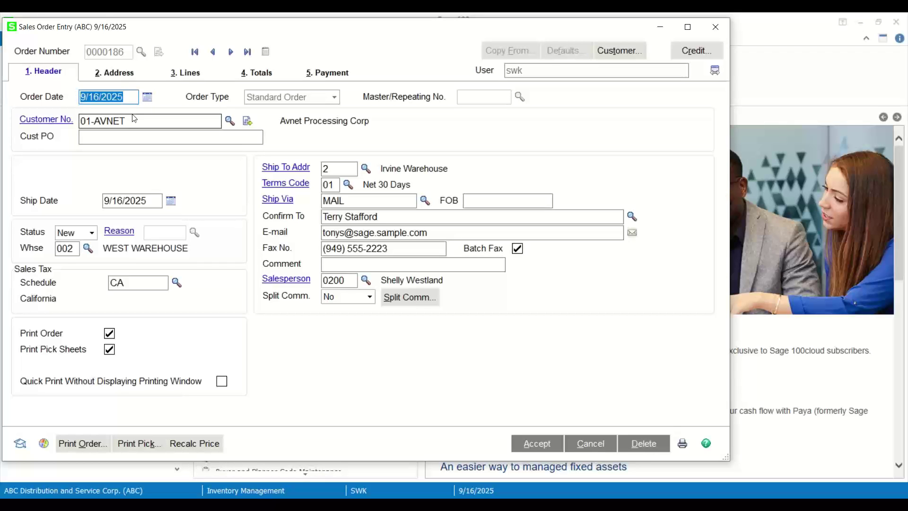
left_click(185, 73)
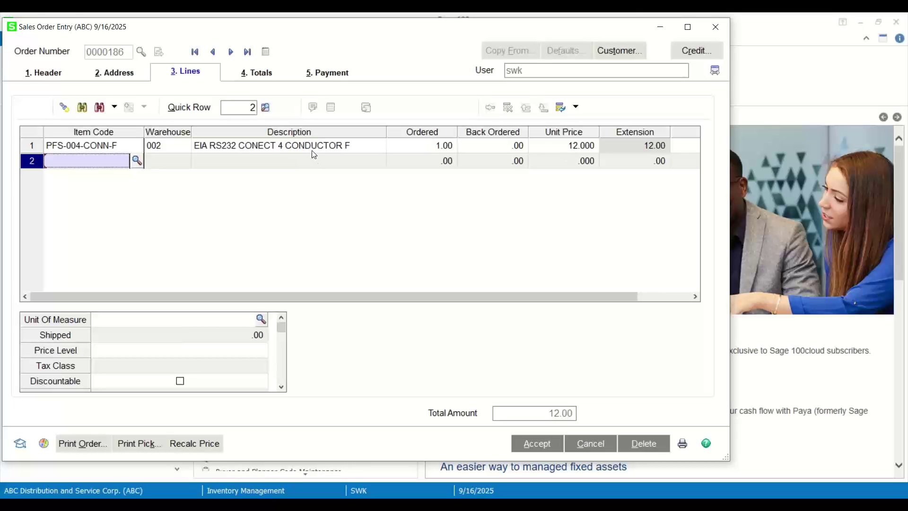
Open Item Maintenance for PFS-004-CONN-F from the order line and examine its price code and retail price
left_click(83, 146)
left_click(144, 108)
left_click(169, 178)
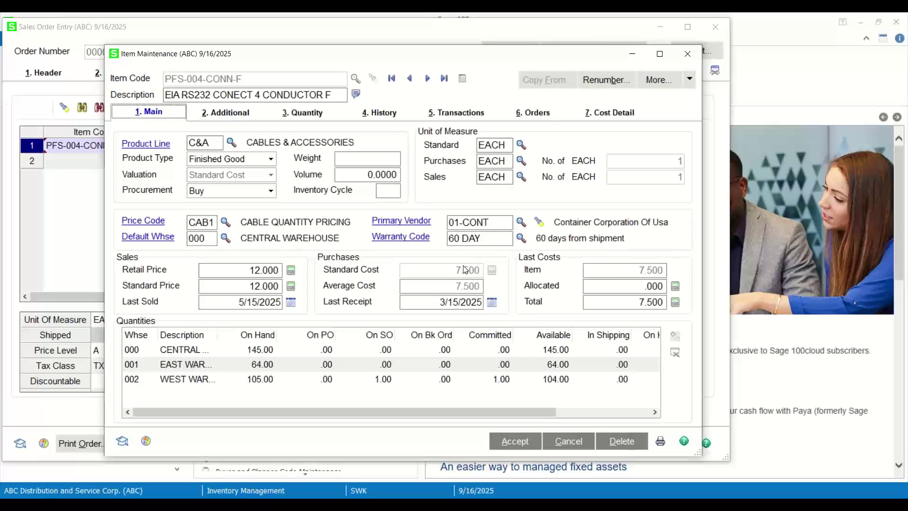
left_click_drag(396, 56, 576, 74)
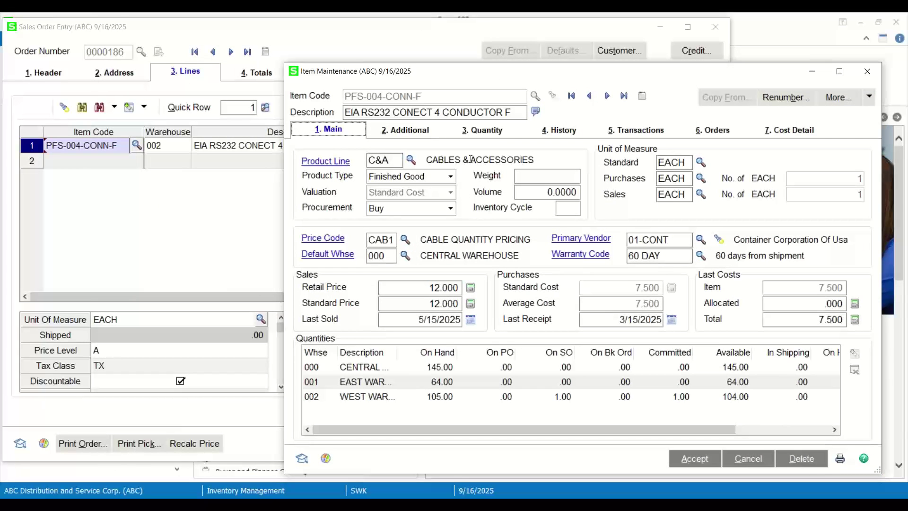
left_click(368, 237)
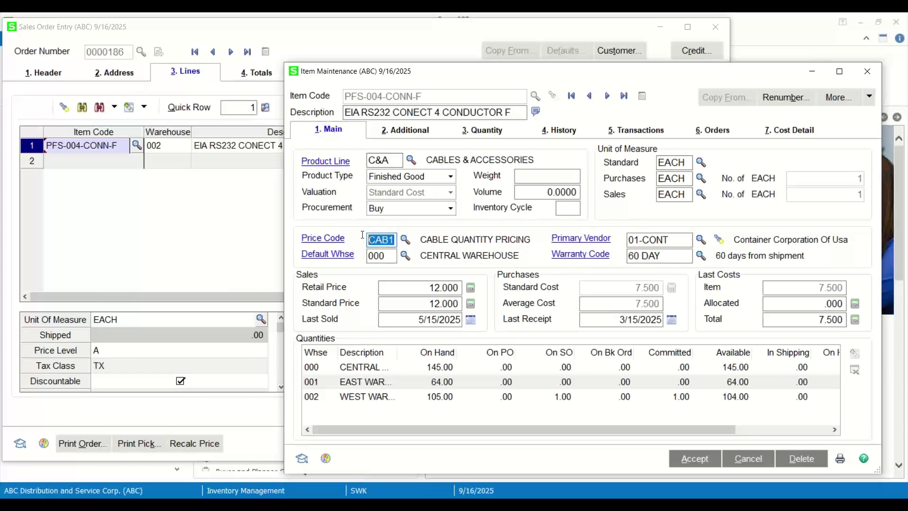
left_click_drag(597, 82, 498, 77)
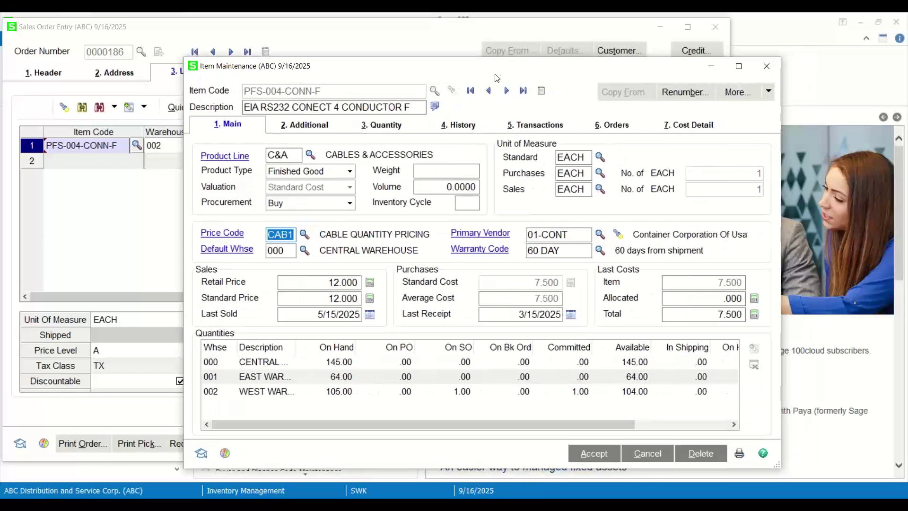
left_click(311, 283)
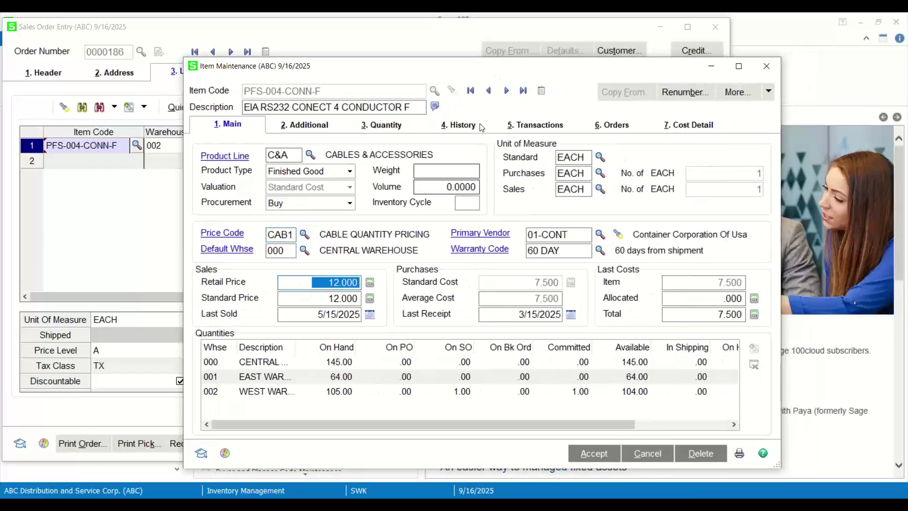
Compare the item's retail price with the unit price on the order line and check the line's price level and discount
left_click_drag(471, 71, 372, 111)
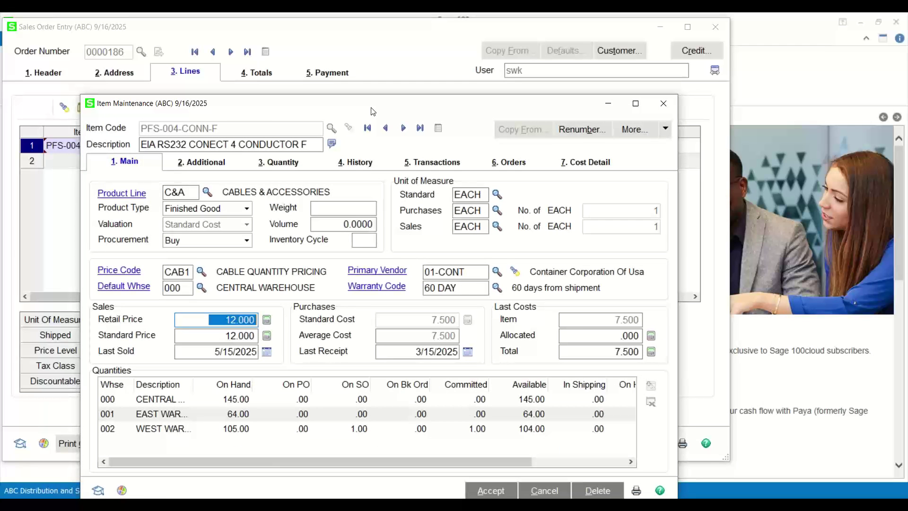
left_click_drag(372, 112, 372, 134)
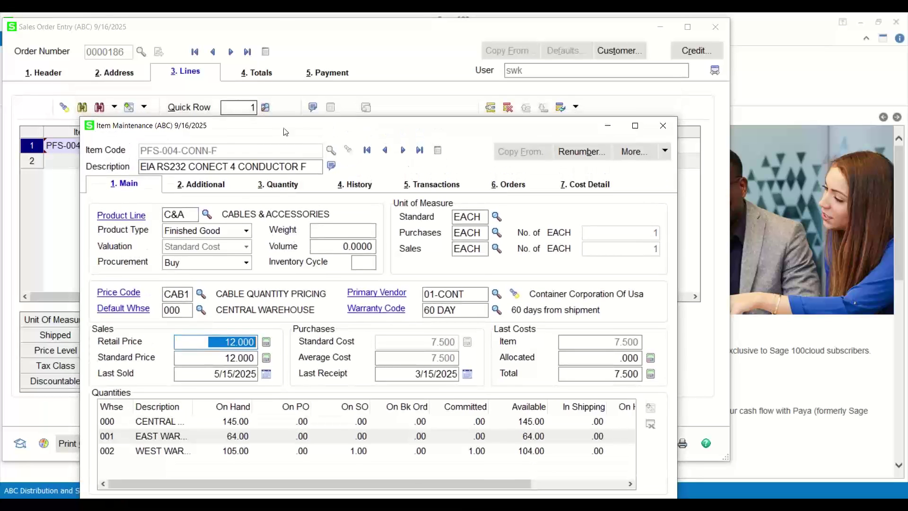
left_click_drag(310, 135, 363, 189)
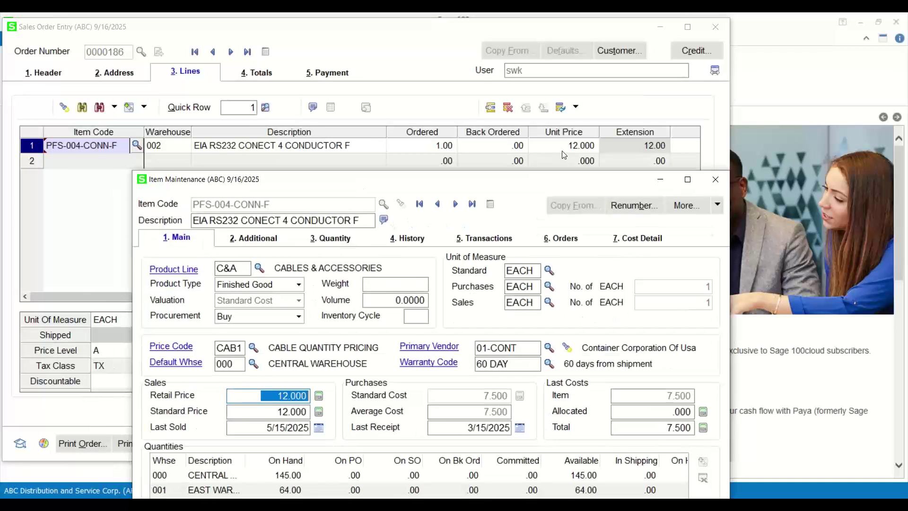
left_click(563, 151)
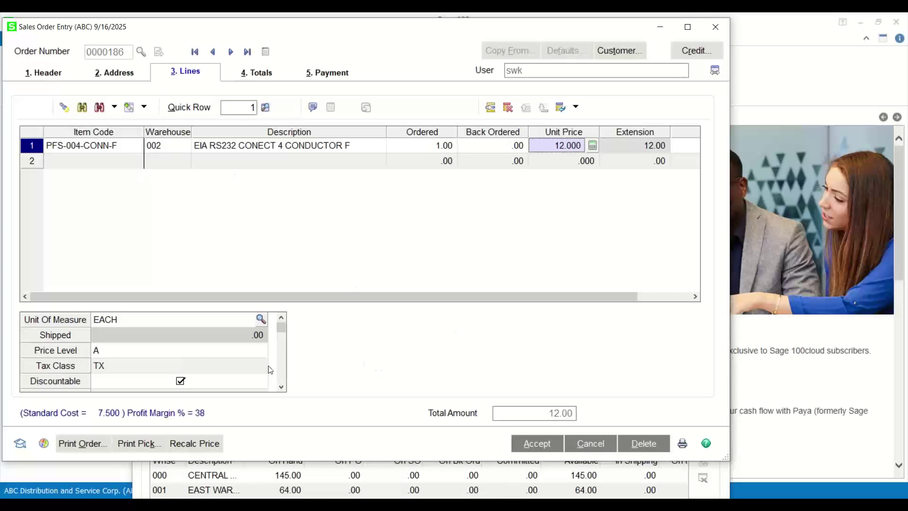
scroll(267, 369, "down", 2)
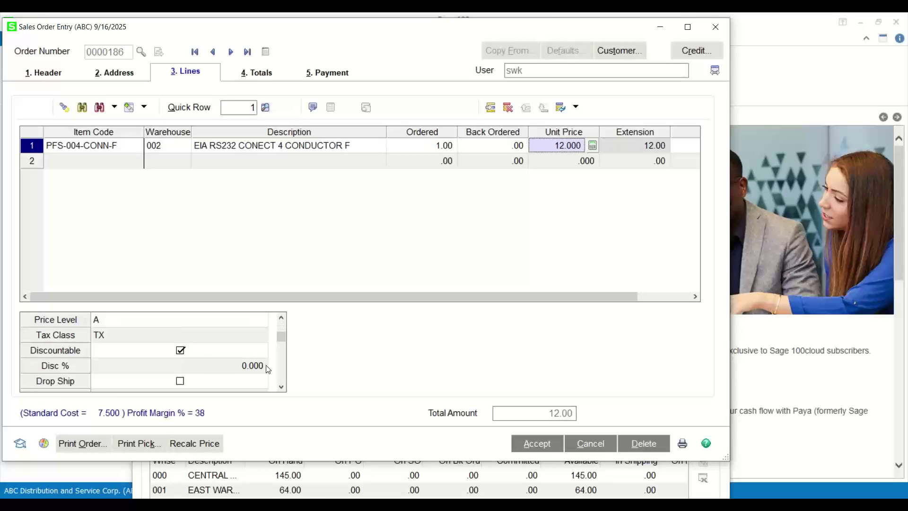
scroll(267, 368, "up", 2)
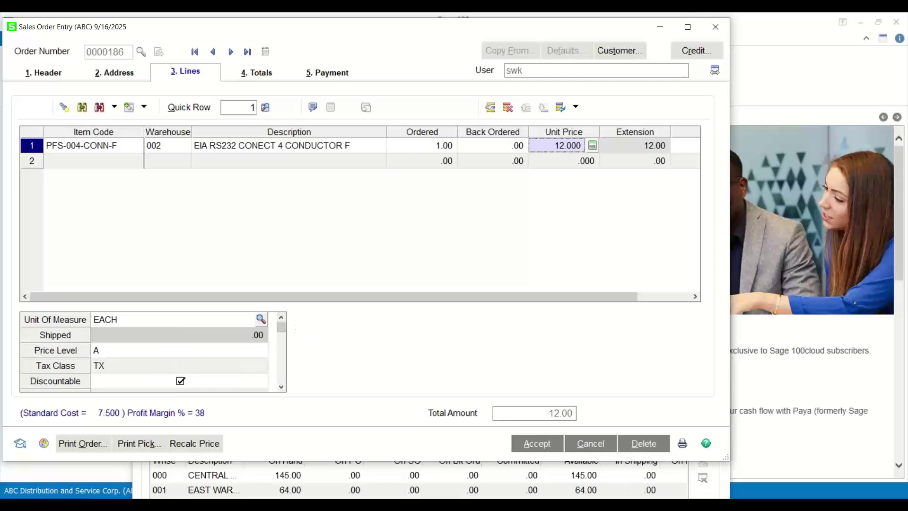
Open Price Code Maintenance, load price code CAB1 and examine the discount of its first quantity break
left_click(601, 505)
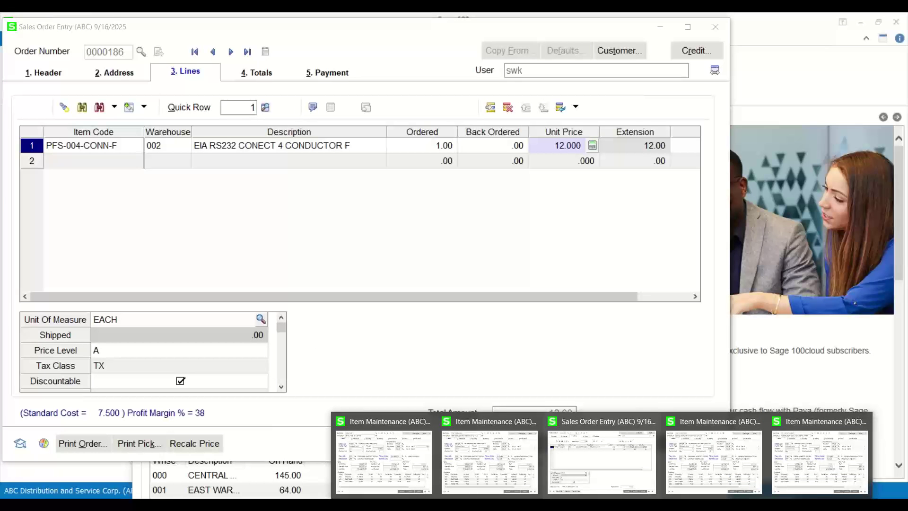
left_click(581, 505)
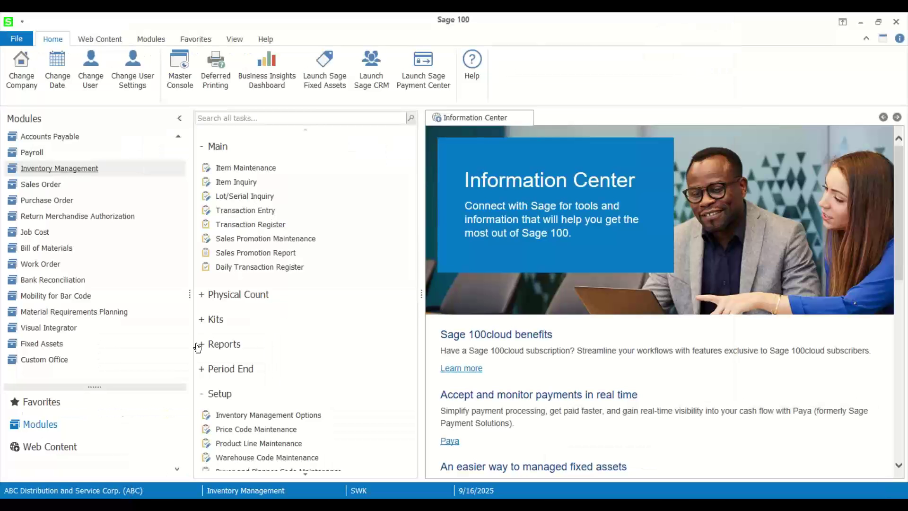
left_click(235, 430)
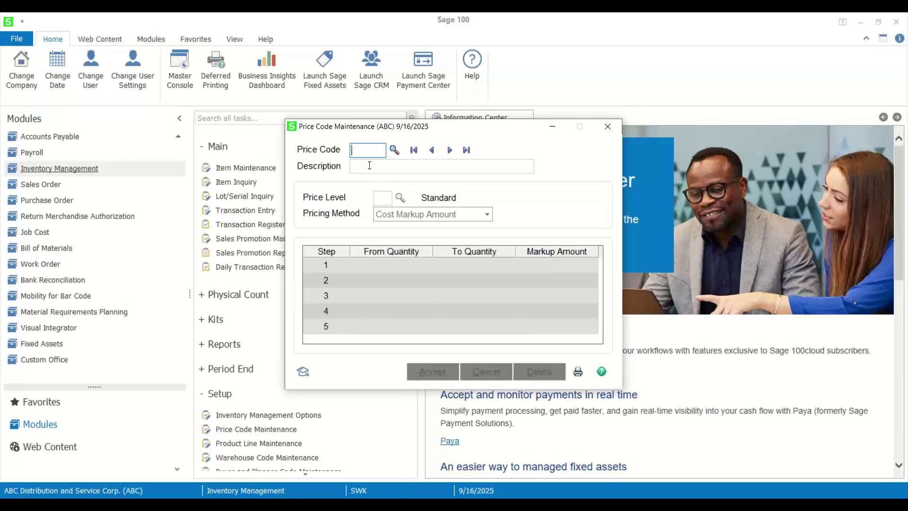
left_click(395, 150)
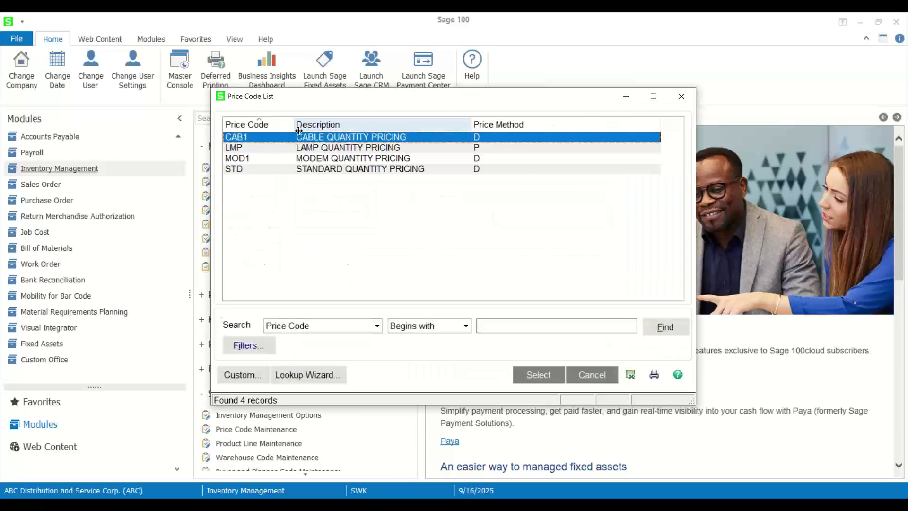
double_click(303, 137)
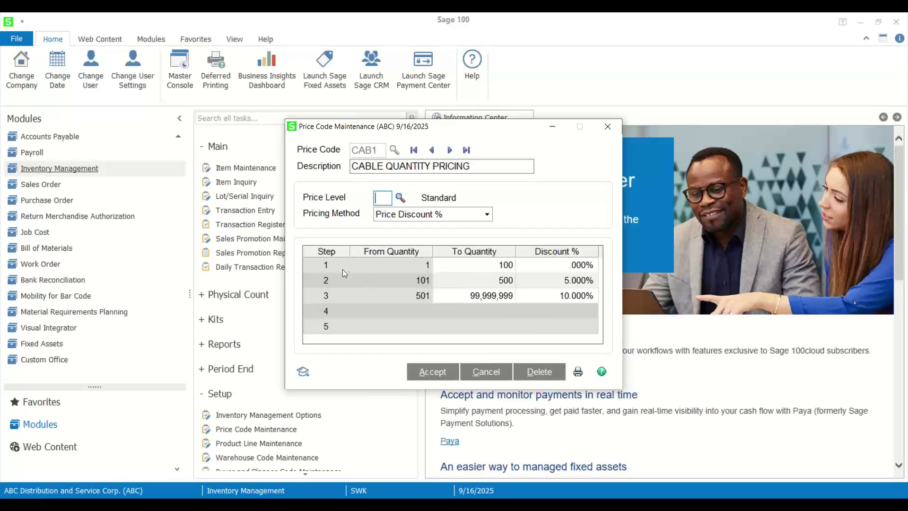
left_click(551, 265)
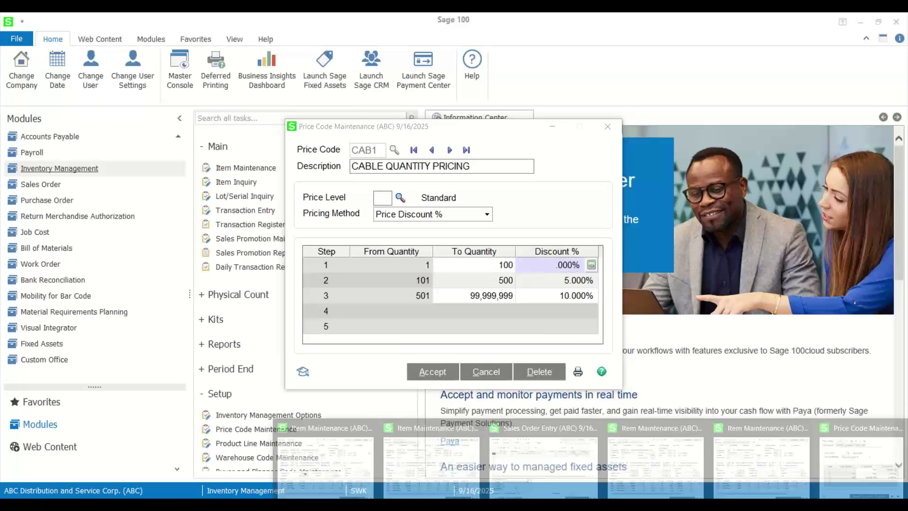
Return to the sales order and set the ordered quantity of PFS-004-CONN-F to 101
left_click(551, 451)
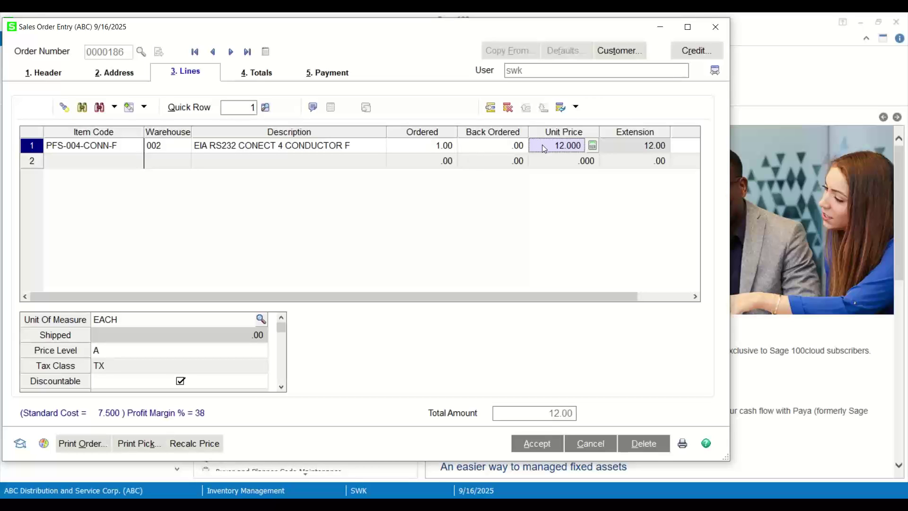
left_click(429, 149)
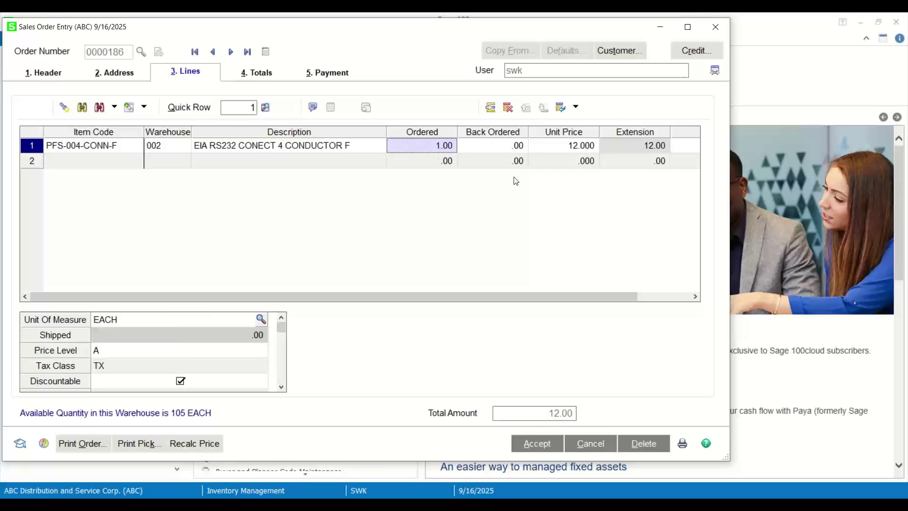
type("101")
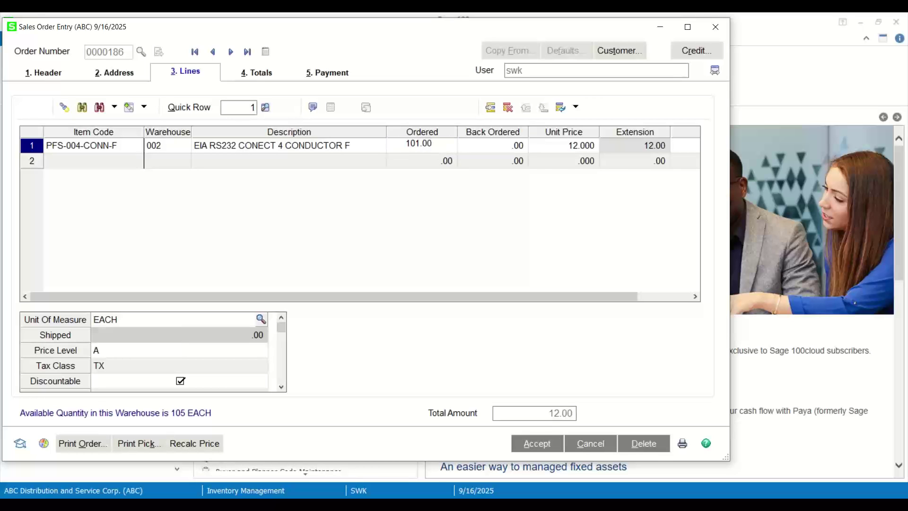
key("Tab")
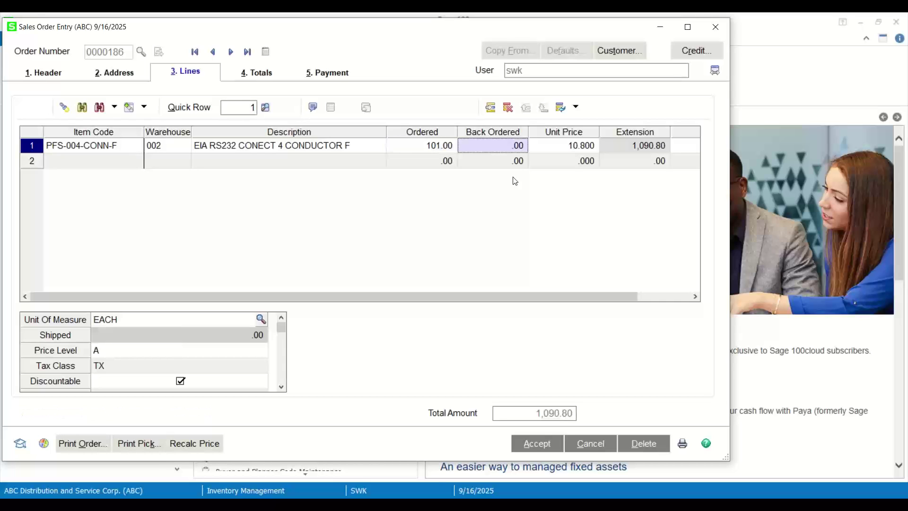
Compare the line's new unit price with the CAB1 quantity discounts, and close Price Code Maintenance
left_click(566, 148)
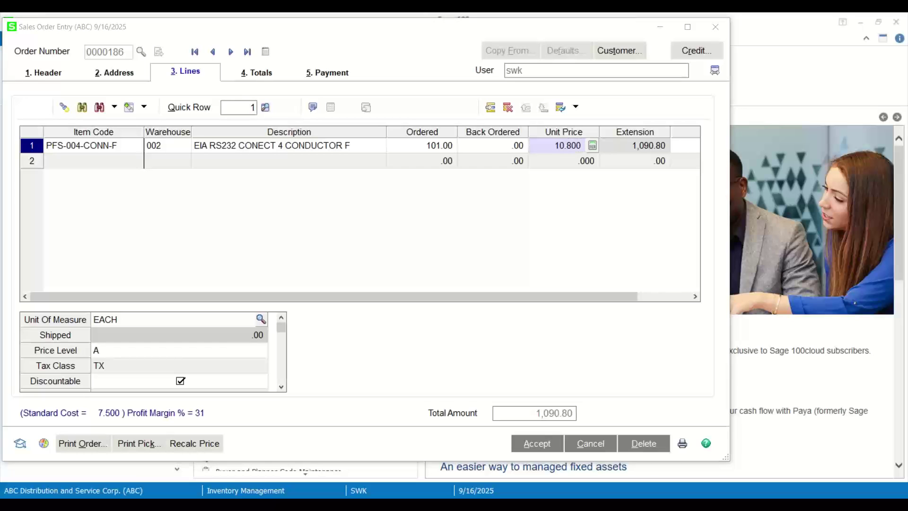
left_click(841, 444)
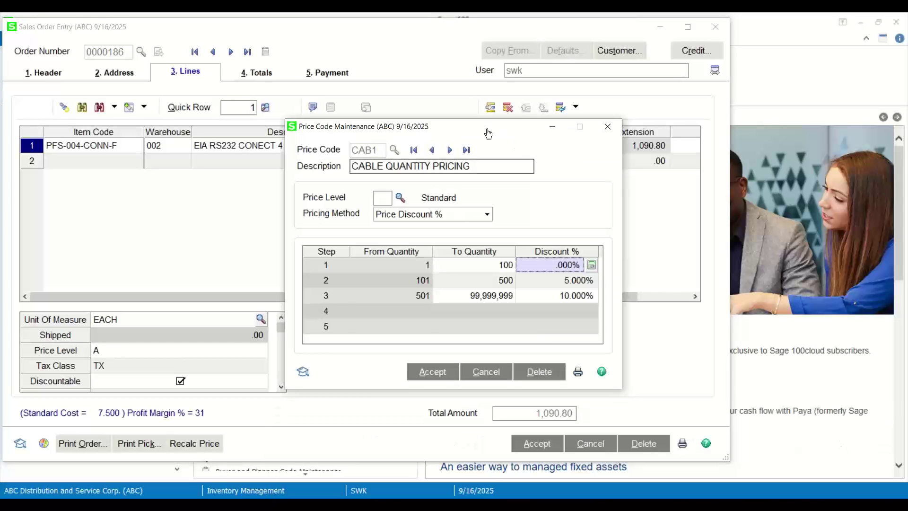
left_click_drag(464, 137, 365, 184)
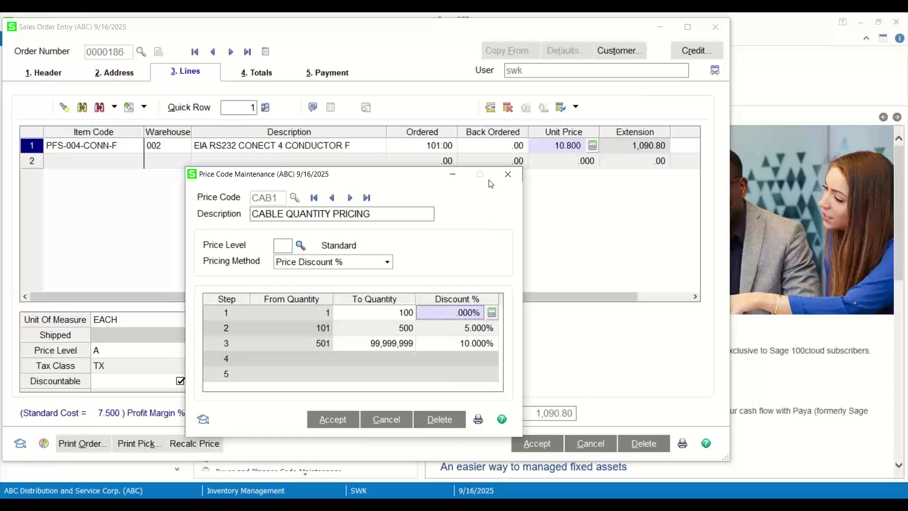
left_click(508, 174)
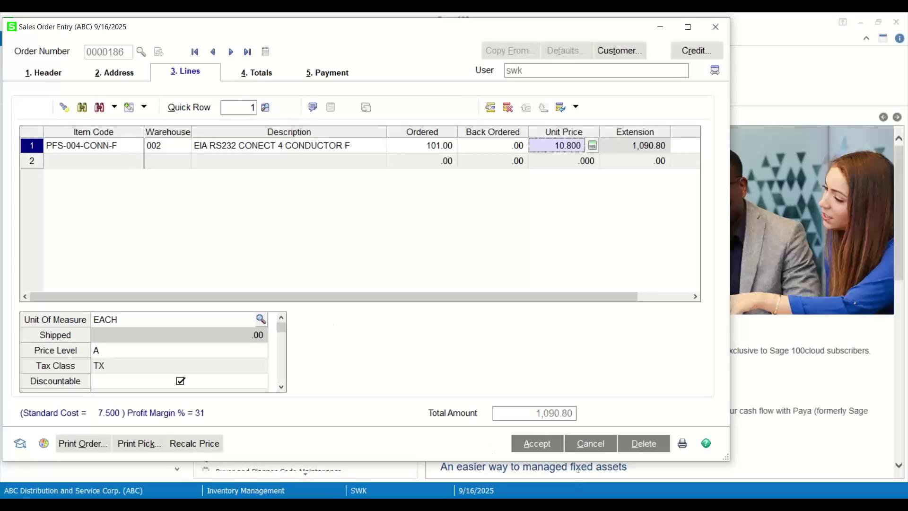
Accept the Avnet order and open the existing Breslin Parts Supply order by its order number, acknowledging the customer credit histories
left_click(547, 451)
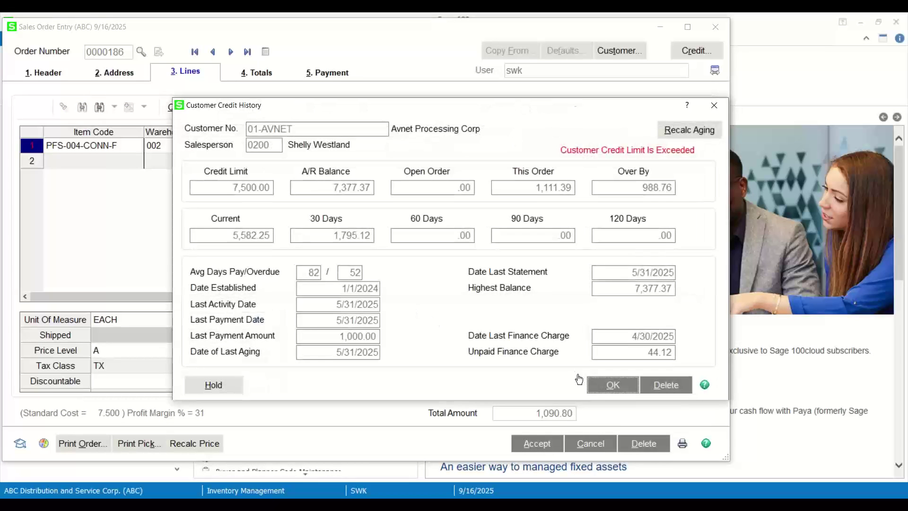
left_click(590, 384)
type("18")
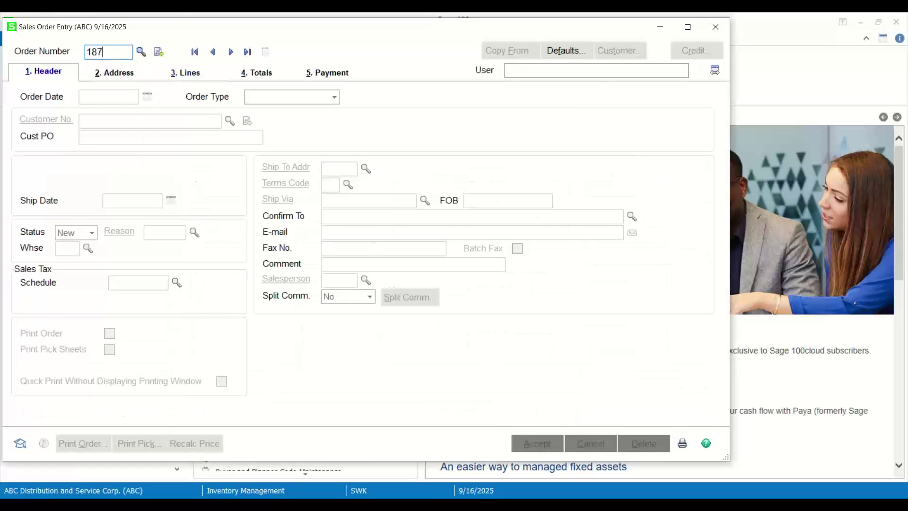
type("7")
key("Tab")
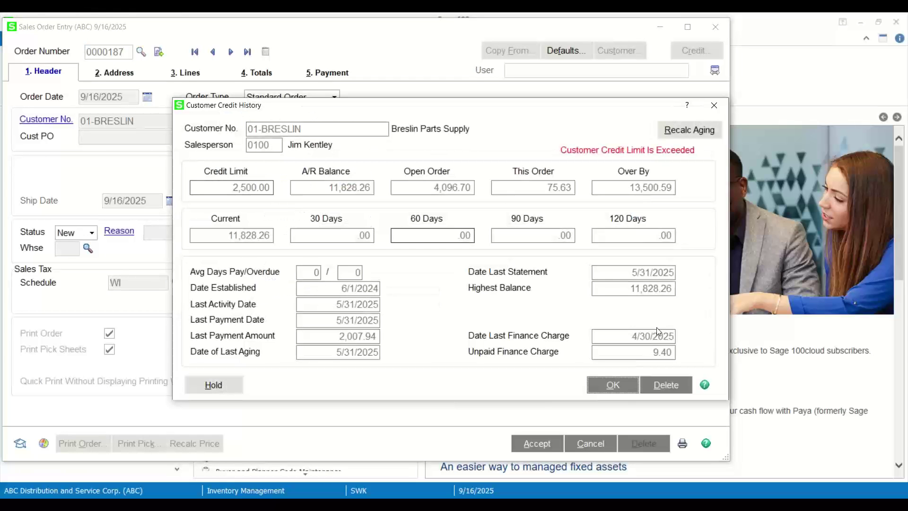
left_click(612, 383)
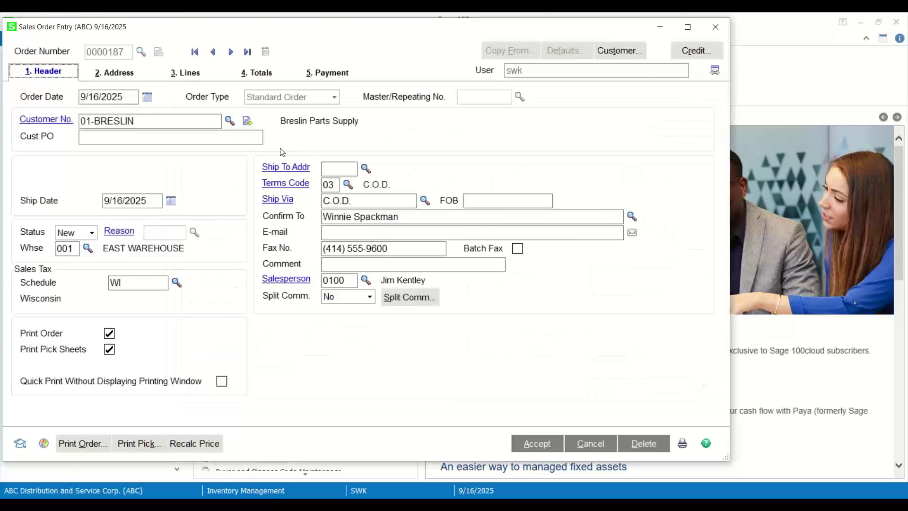
Check the customer and order date in the Breslin Parts Supply order header, and return to the order lines
left_click(179, 75)
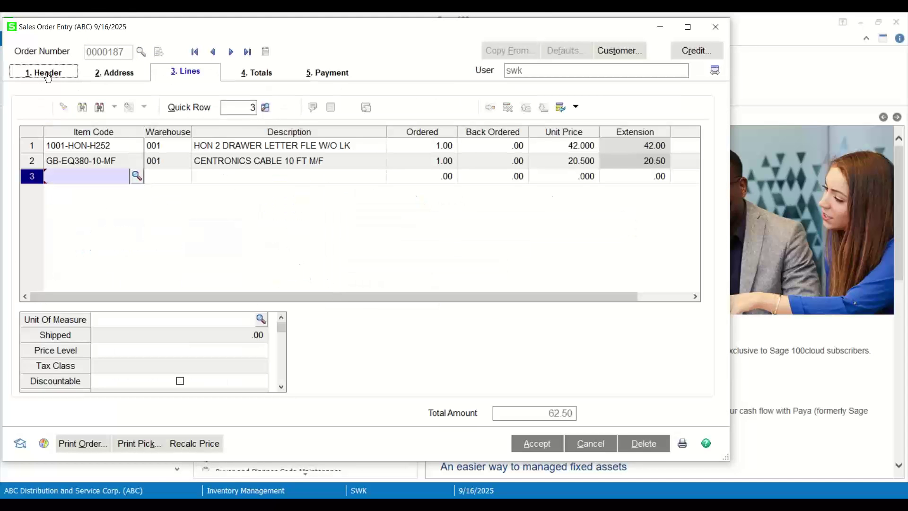
left_click(48, 77)
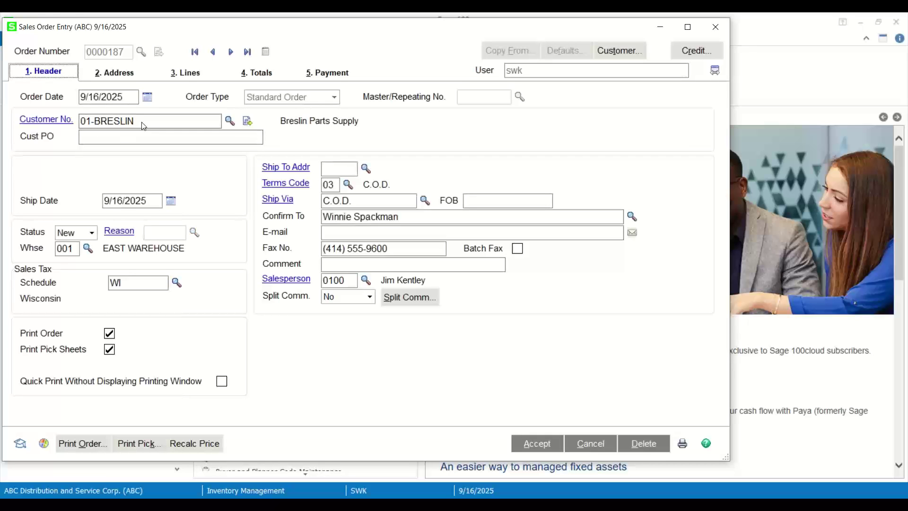
left_click(126, 98)
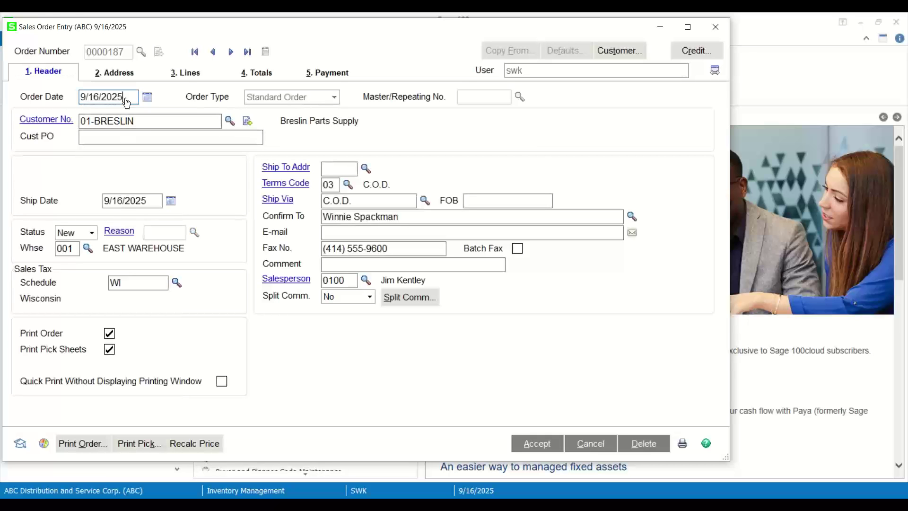
key("alt+3")
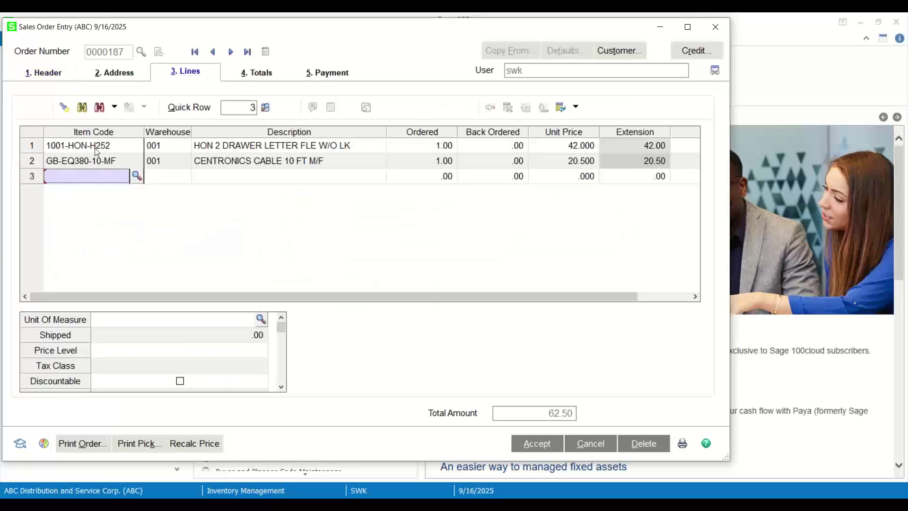
Examine the detail fields of the 1001-HON-H252 line, including its Price Level and product information
left_click(96, 146)
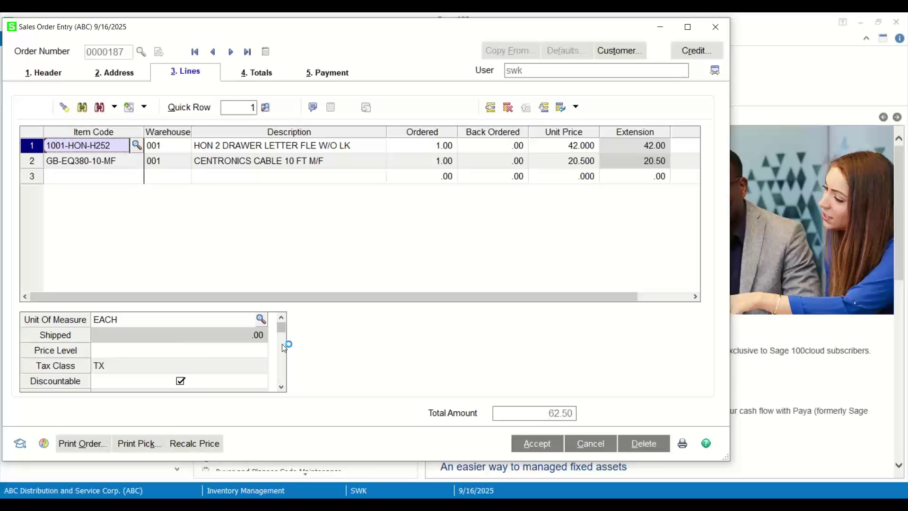
left_click(281, 384)
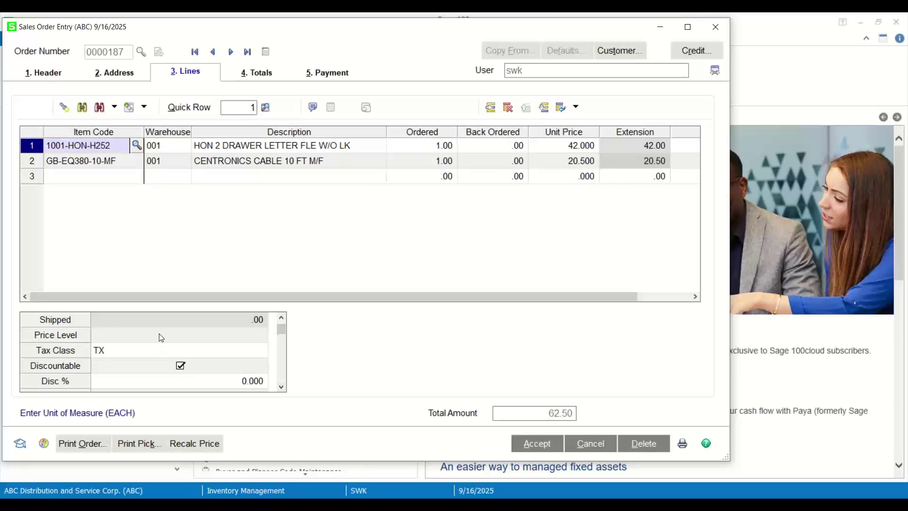
left_click(141, 336)
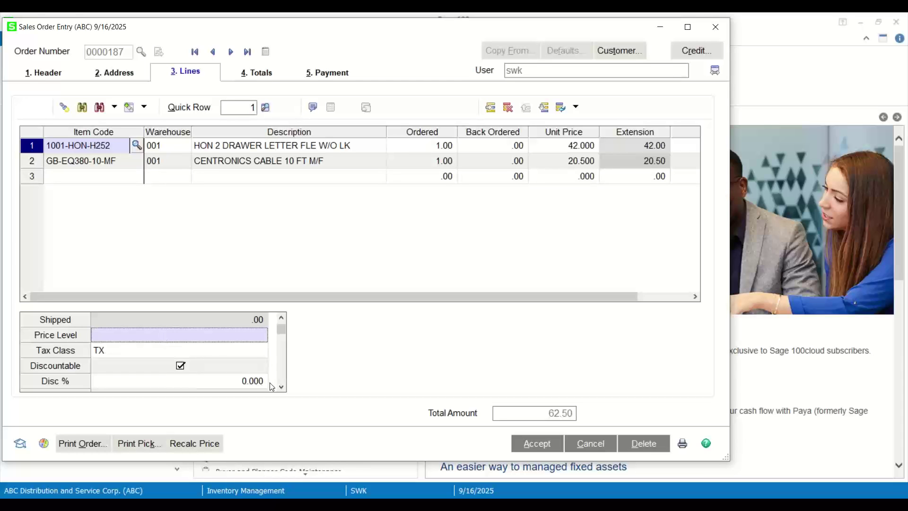
left_click(282, 388)
left_click(282, 387)
left_click(282, 387)
left_click(282, 387)
left_click(281, 387)
left_click(282, 387)
left_click(282, 387)
left_click(282, 387)
left_click(282, 387)
left_click(282, 387)
left_click(282, 387)
left_click(282, 387)
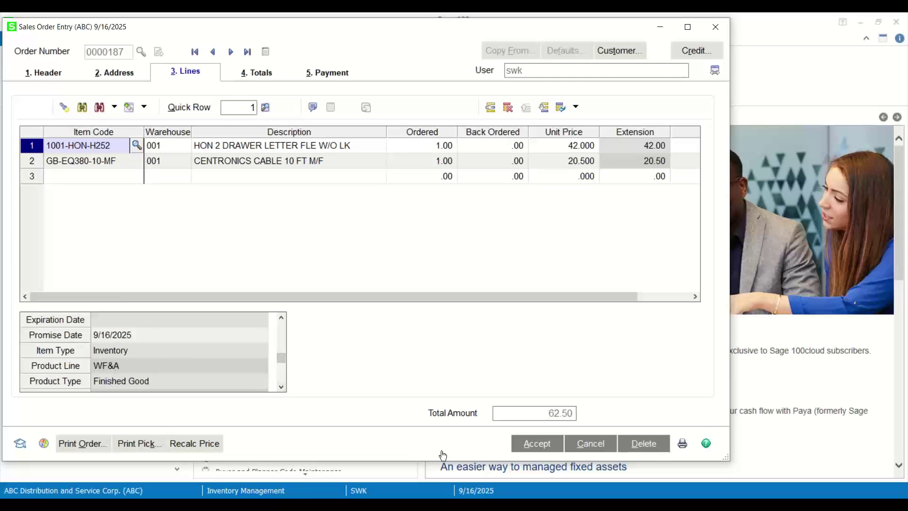
Open Price Code Maintenance, load price code CAB1 and browse forward through the price codes to MOD1
mouse_move(601, 504)
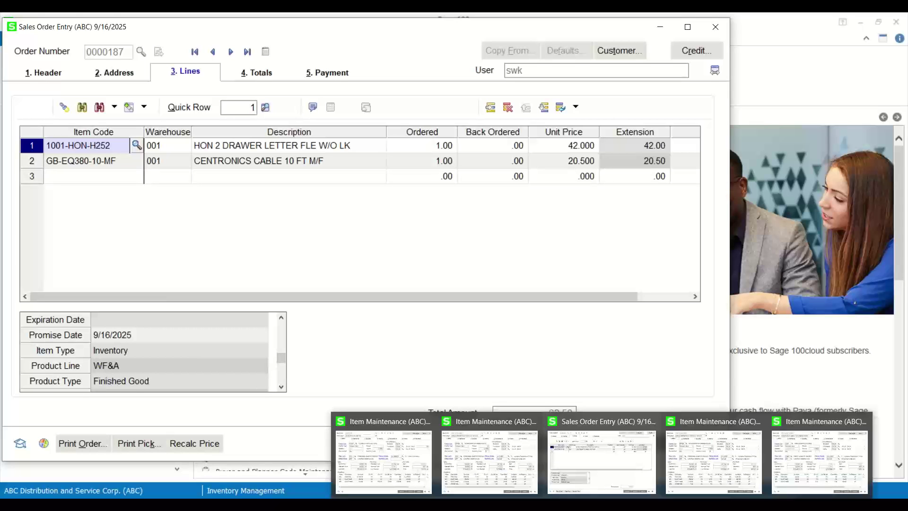
left_click(476, 461)
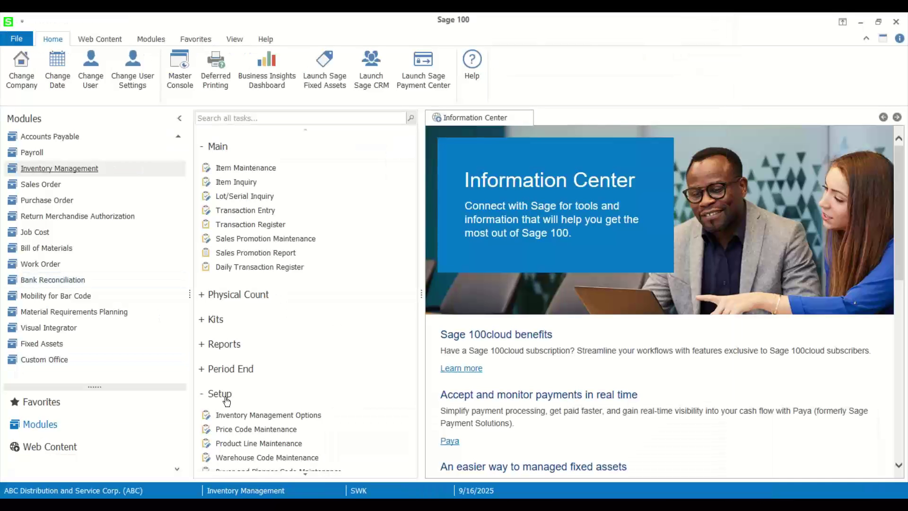
left_click(247, 429)
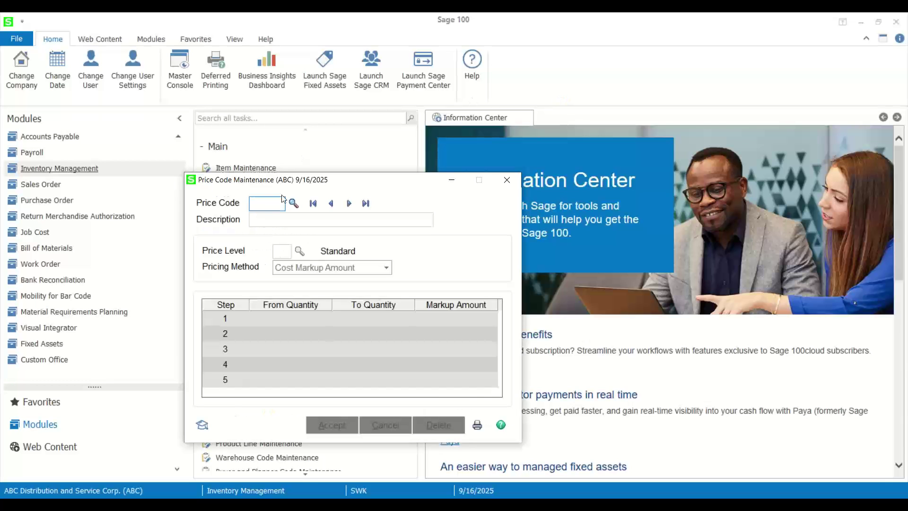
left_click(293, 204)
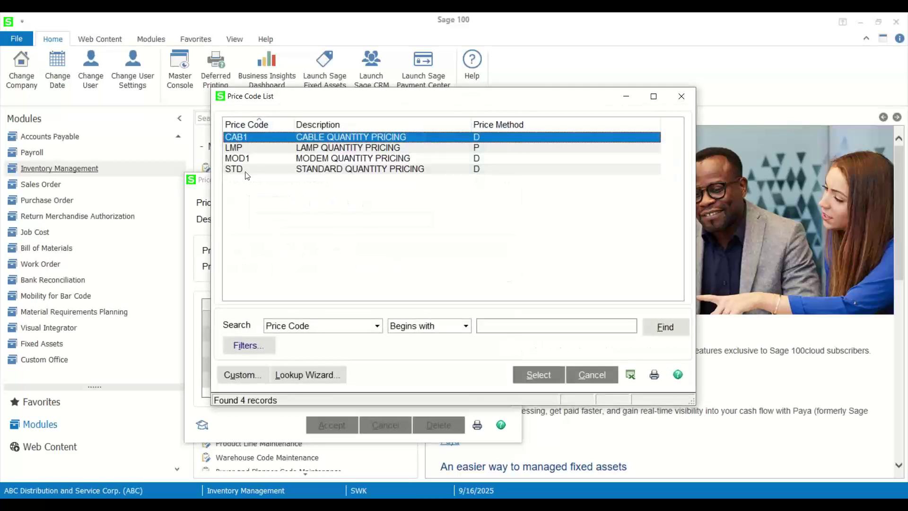
double_click(326, 140)
left_click(349, 203)
left_click(348, 203)
left_click(348, 203)
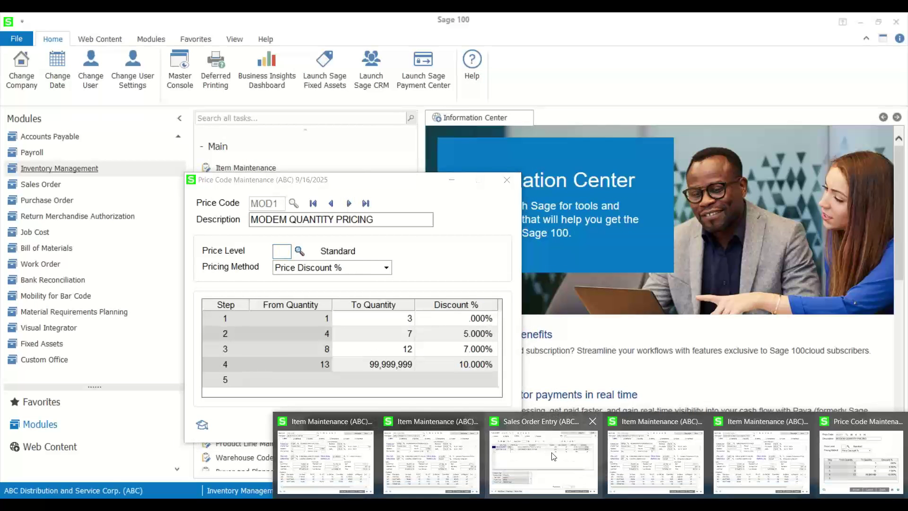
Close the PFS-004-CONN-F item record and check the price code of 1001-HON-H252 in its open Item Maintenance record
left_click(553, 455)
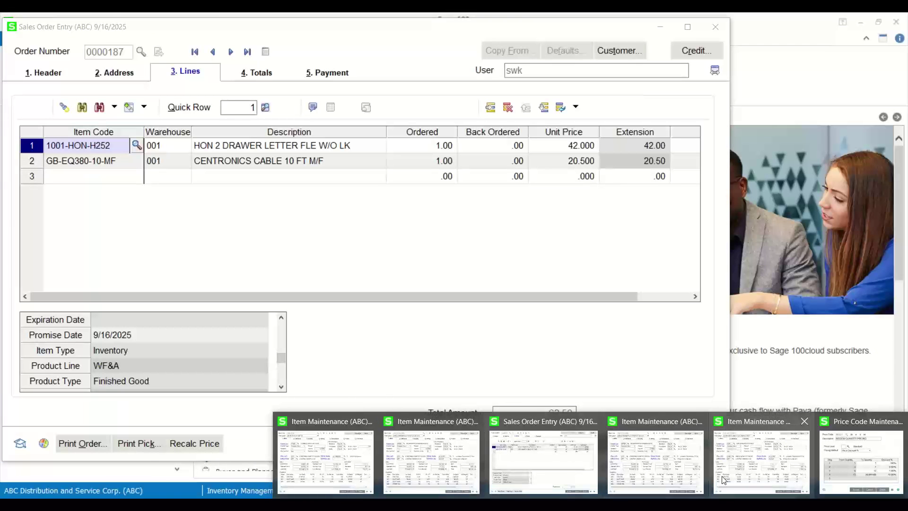
left_click(723, 480)
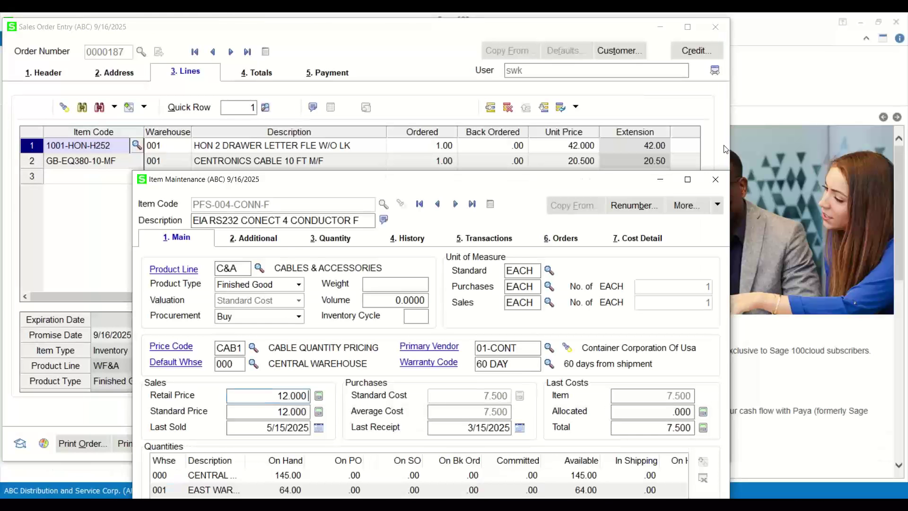
left_click(714, 180)
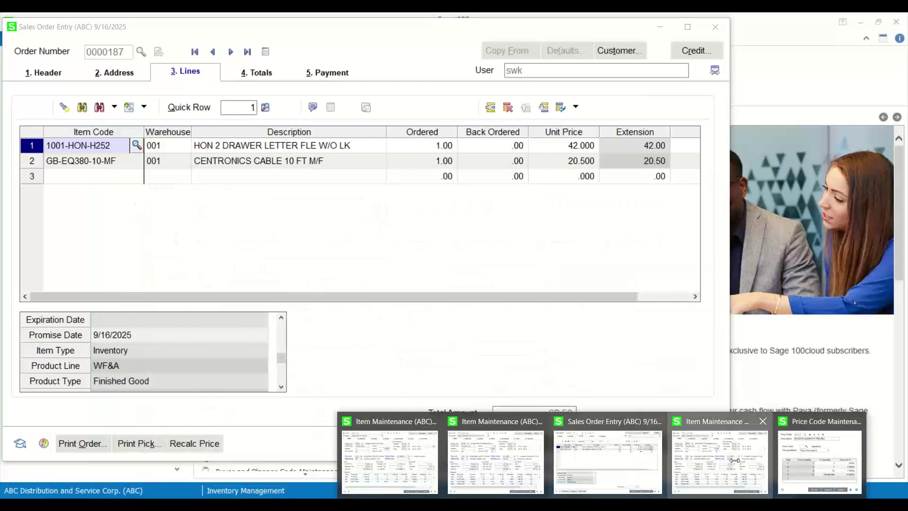
left_click(388, 449)
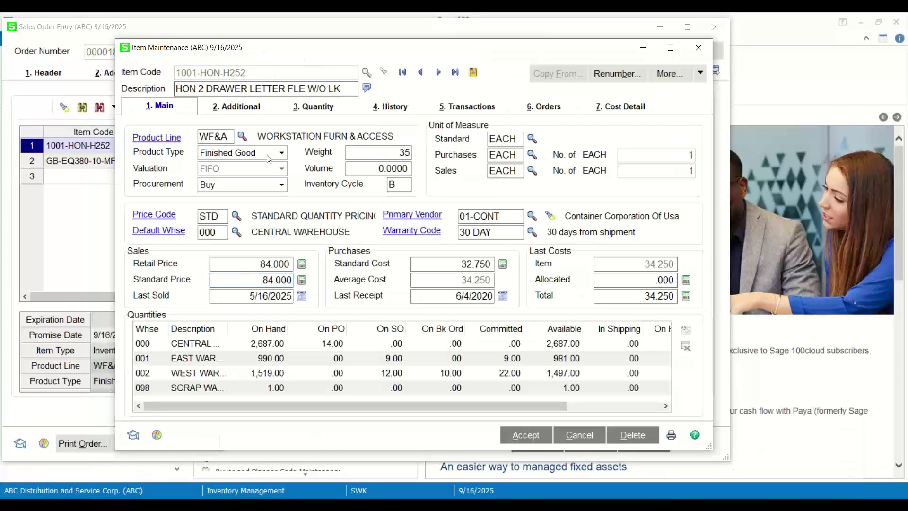
left_click(213, 216)
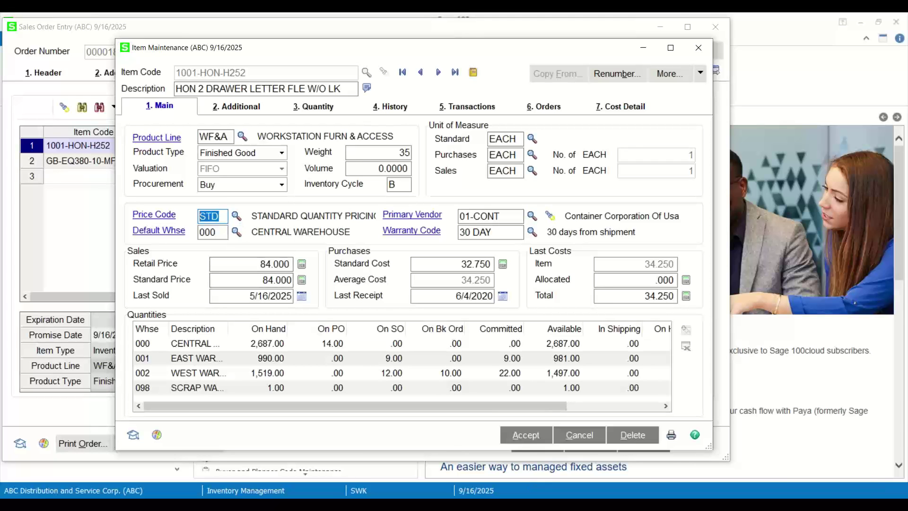
Clear the MOD1 record in Price Code Maintenance and load price code STD to view its quantity discounts
left_click(601, 504)
left_click(819, 456)
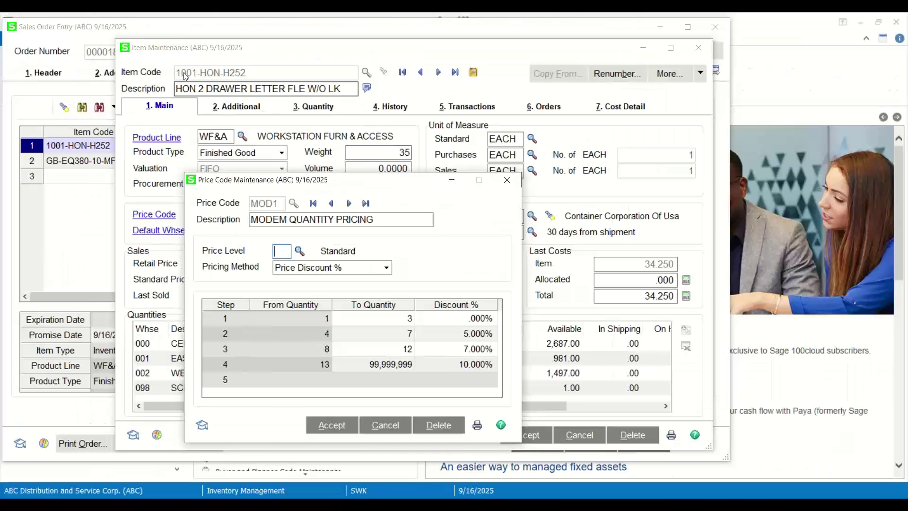
key("alt+c")
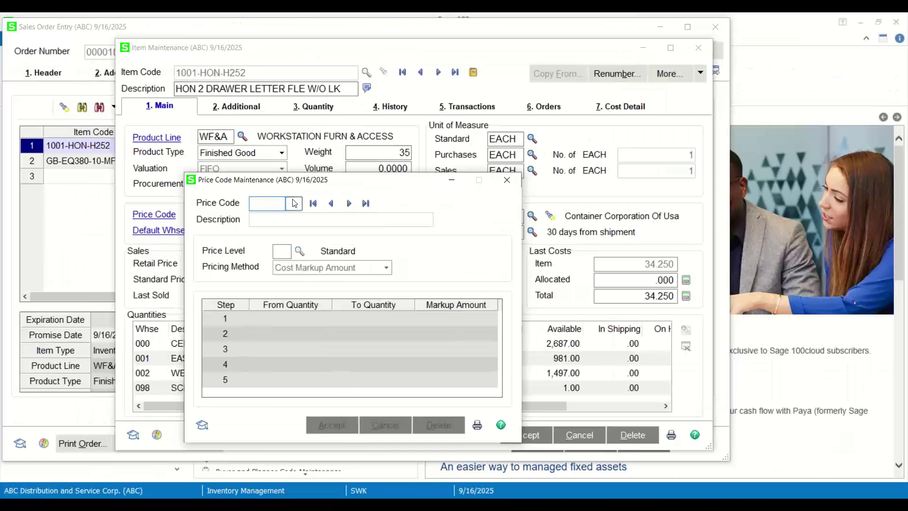
left_click(293, 203)
left_click(236, 170)
double_click(236, 170)
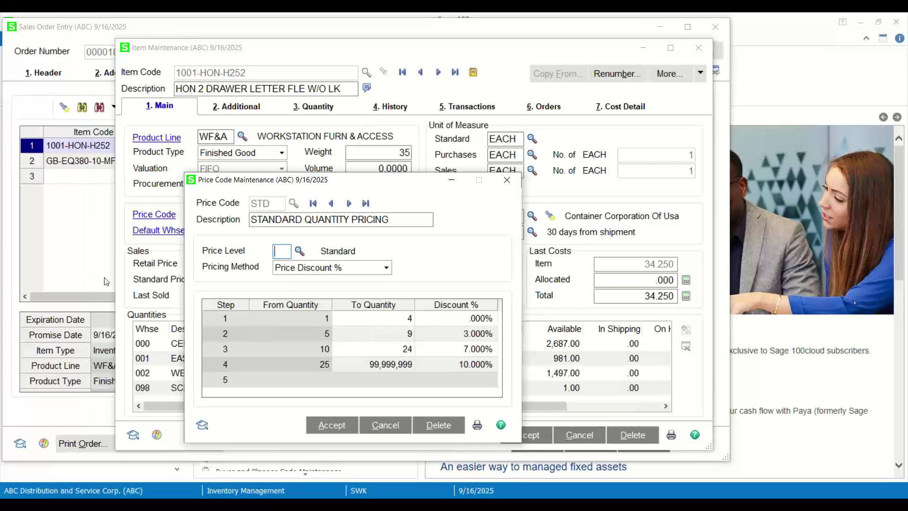
Return to the sales order, set the ordered quantity of 1001-HON-H252 to 6 and check its unit price
left_click(82, 260)
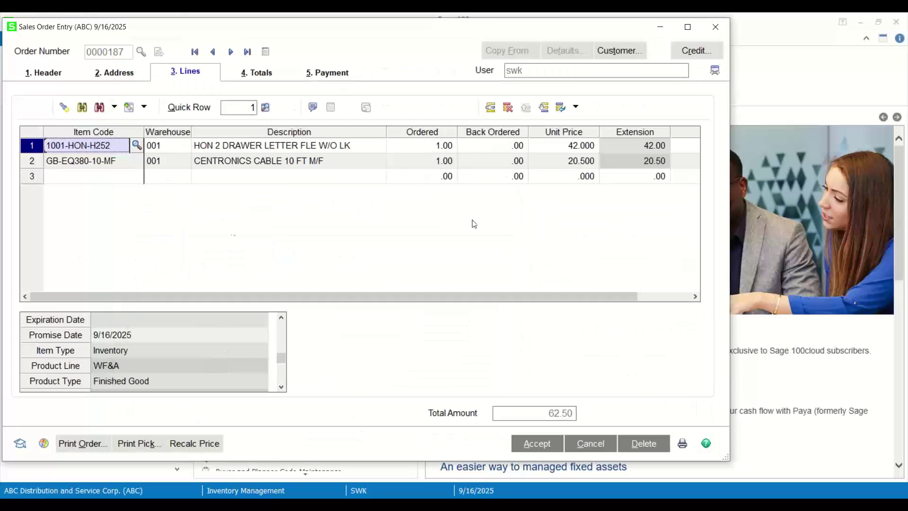
left_click(442, 148)
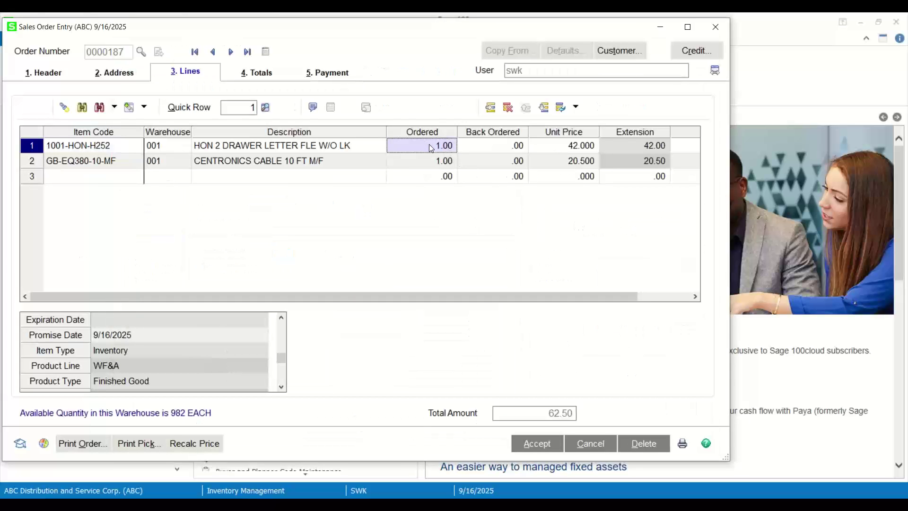
type("6")
key("Tab")
left_click(579, 149)
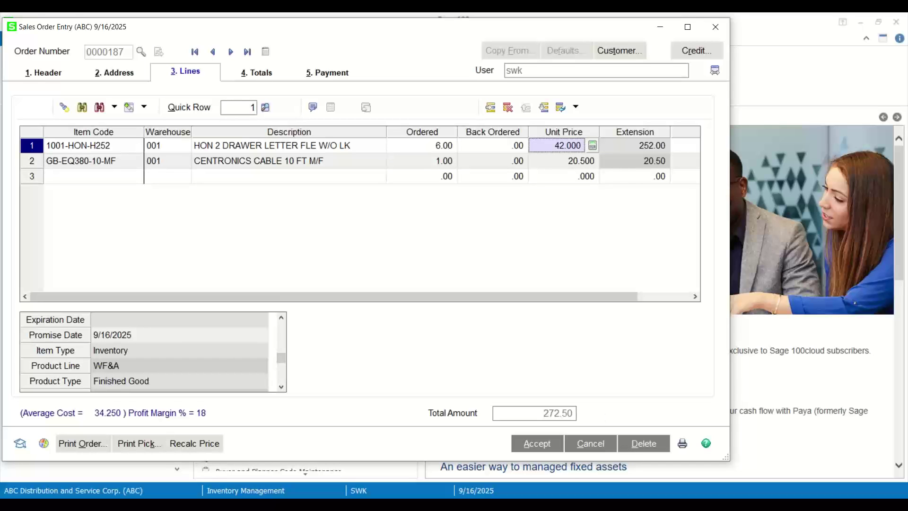
Compare the unit price of 1001-HON-H252 with the STD discount for the 5 to 9 quantity break
left_click(811, 456)
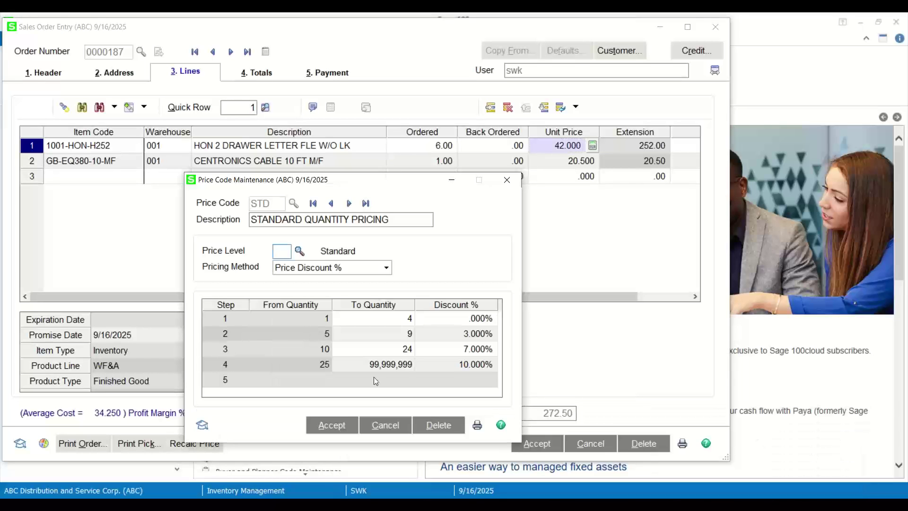
left_click(460, 336)
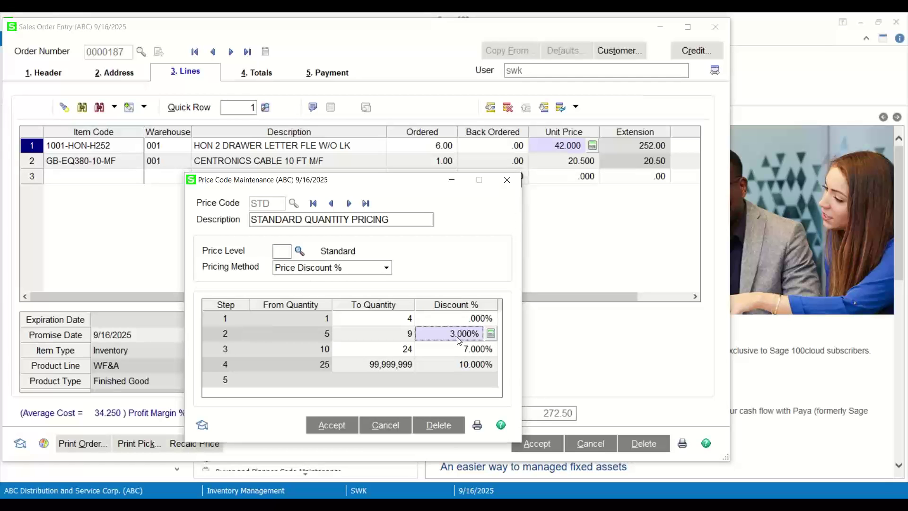
key("alt+a")
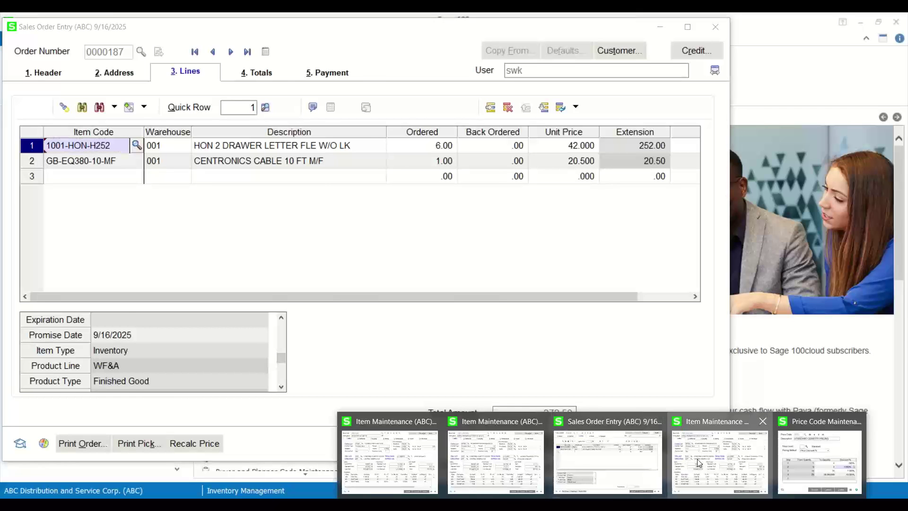
Compare the retail price in the 1001-HON-H252 item record with its order line, and close the record
left_click(700, 456)
left_click(289, 264)
left_click_drag(441, 51, 443, 172)
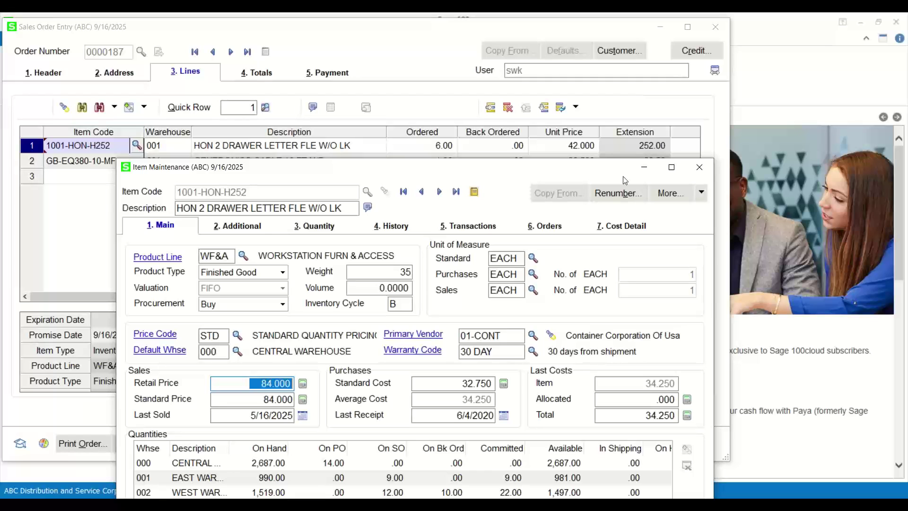
left_click(699, 167)
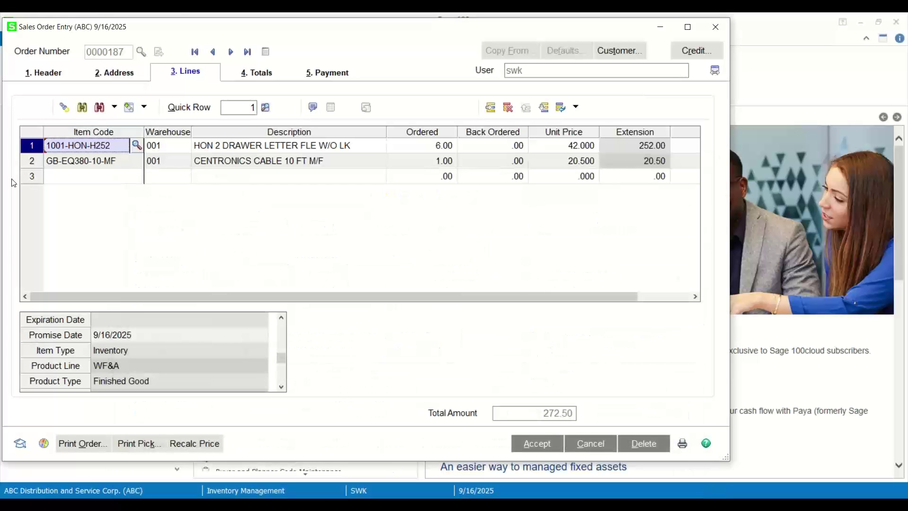
Review the ordered quantity and unit price of the GB-EQ380-10-MF line and open Item Maintenance for that item
left_click(93, 160)
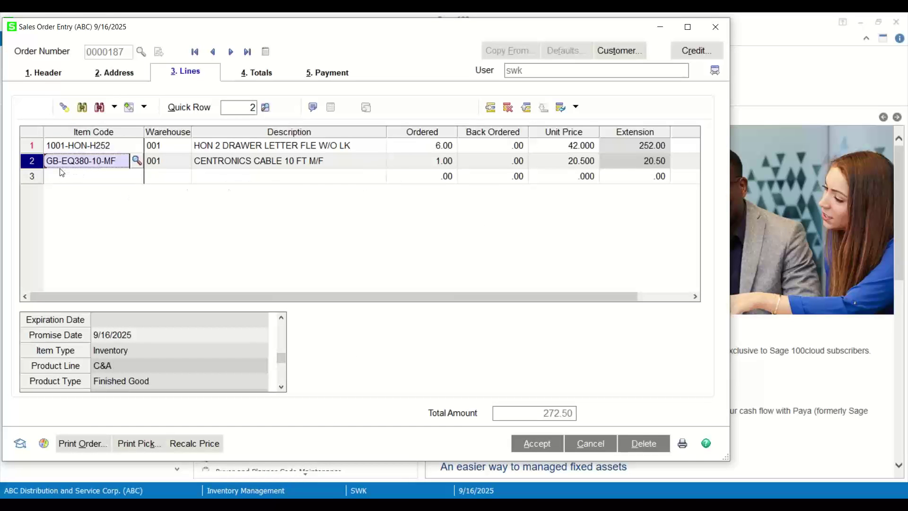
left_click(216, 166)
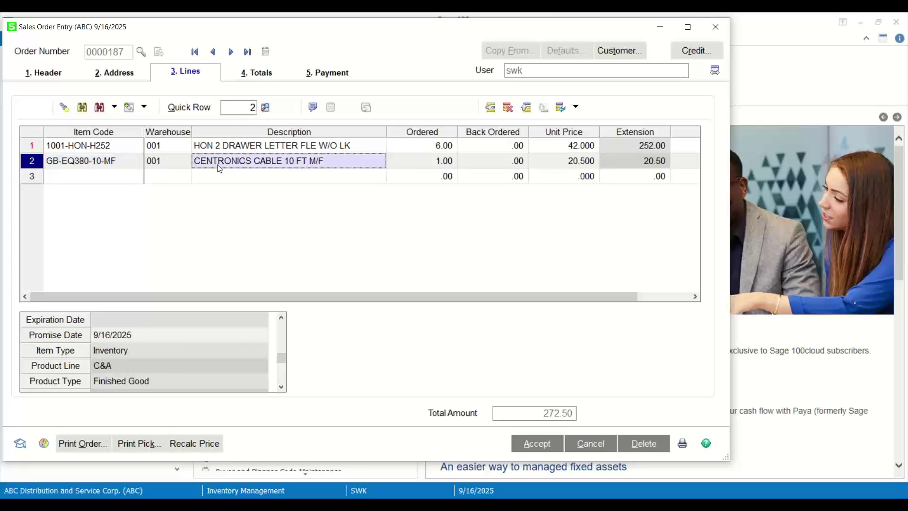
left_click(438, 167)
left_click(544, 166)
left_click(144, 107)
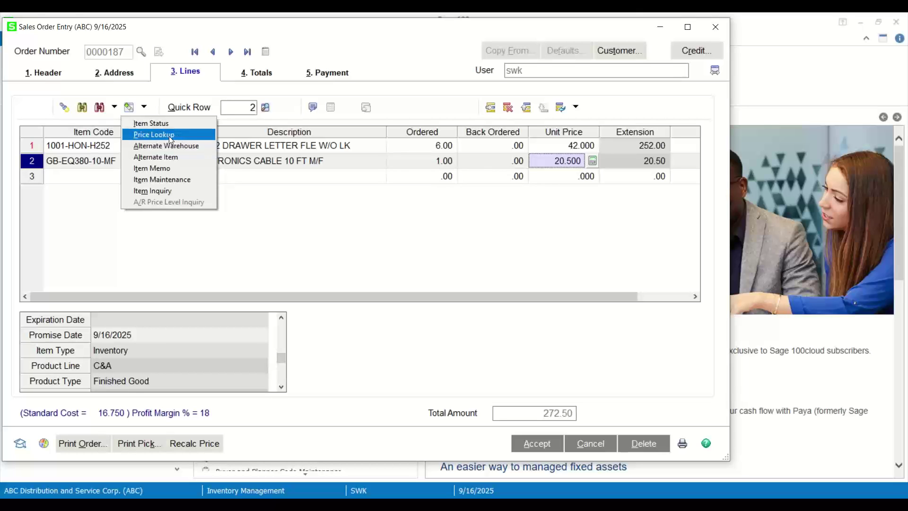
left_click(164, 179)
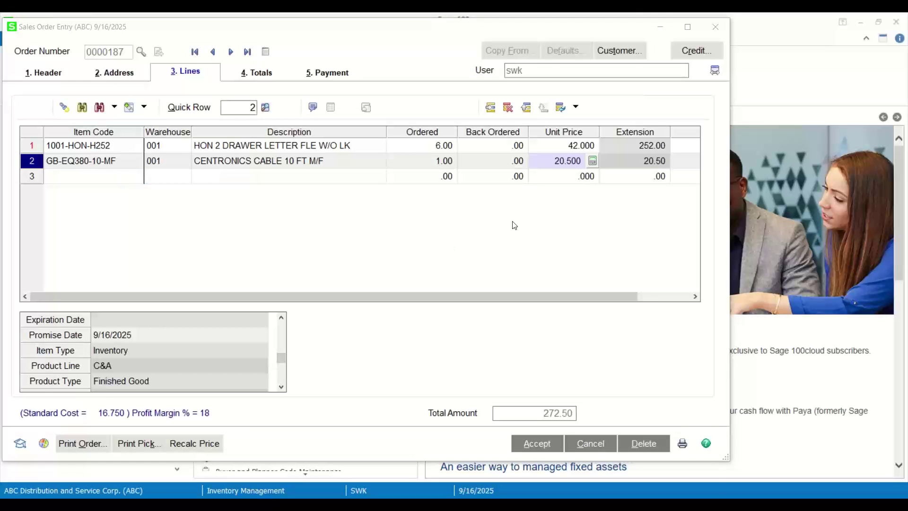
Review the quantity discount levels of the STD price code, and close its maintenance window
left_click_drag(354, 172, 327, 189)
left_click(222, 355)
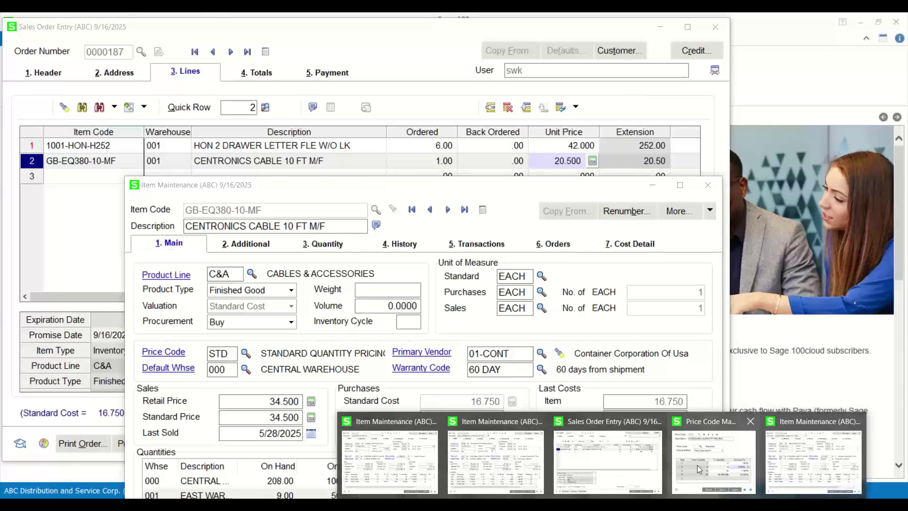
left_click(697, 464)
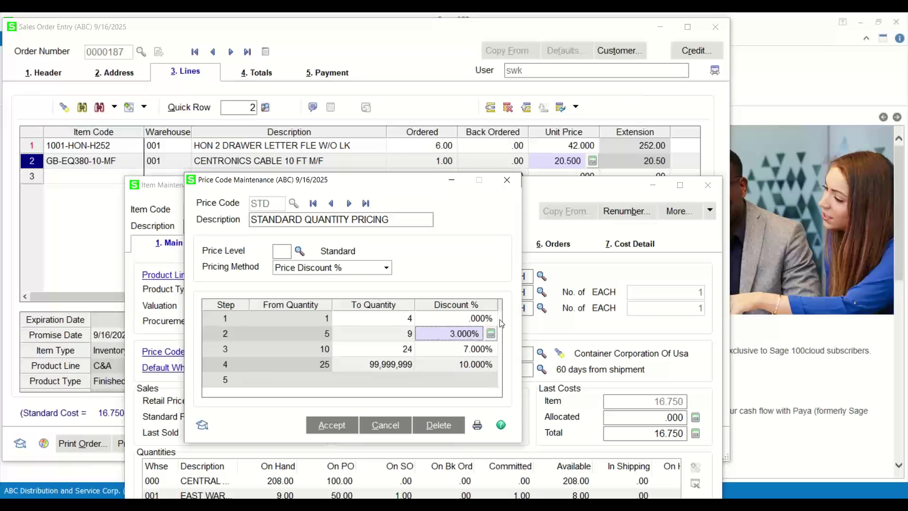
left_click_drag(369, 185, 595, 262)
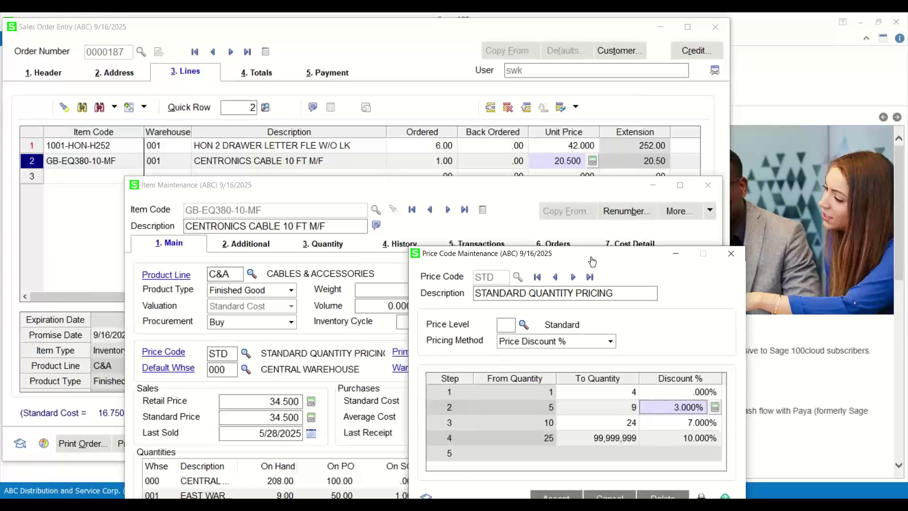
left_click(731, 257)
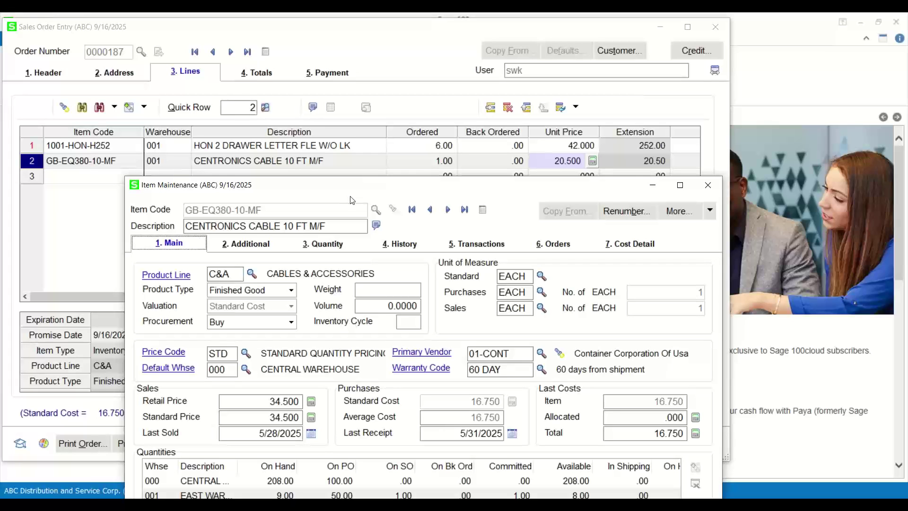
View the customer price schedule in the pricing records of item GB-EQ380-10-MF, and close the pricing window
left_click(329, 190)
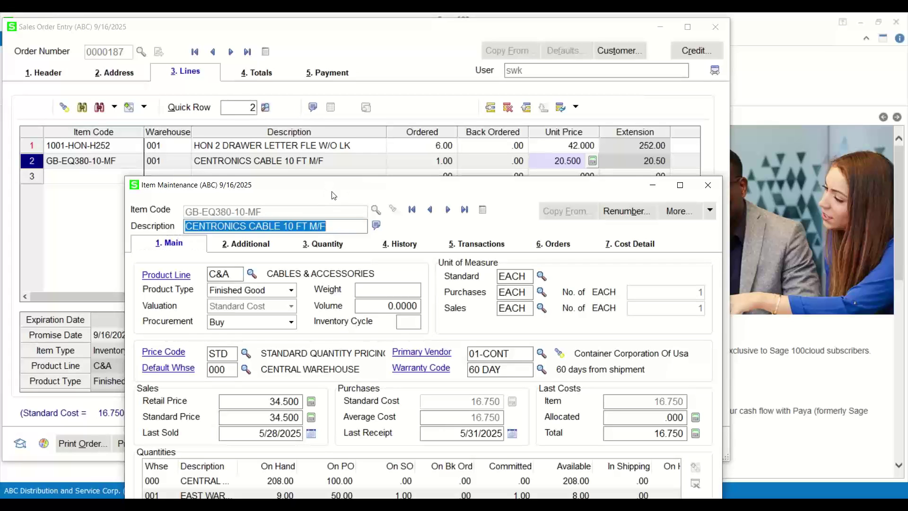
left_click_drag(342, 195, 298, 197)
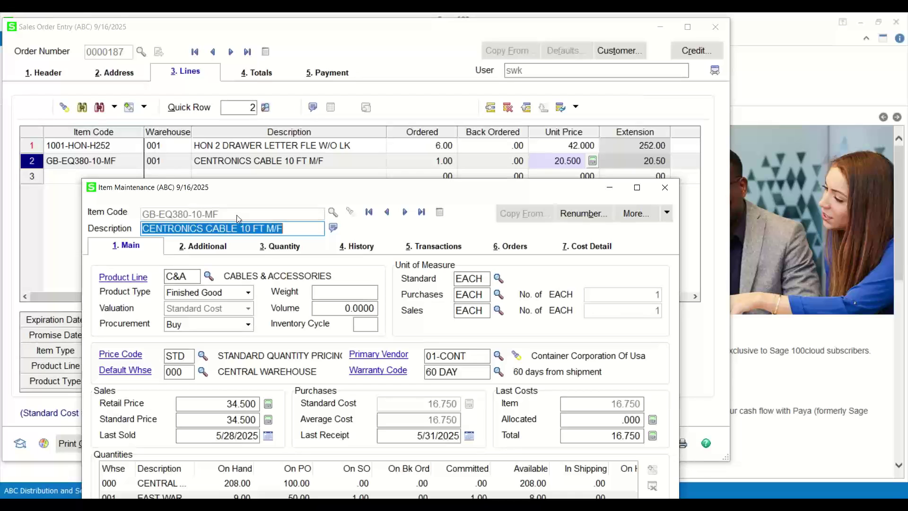
left_click(656, 217)
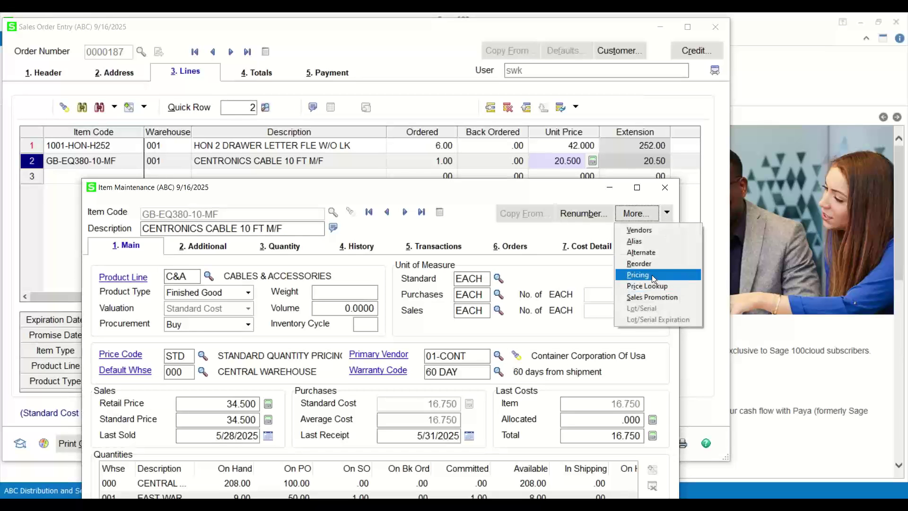
left_click(653, 276)
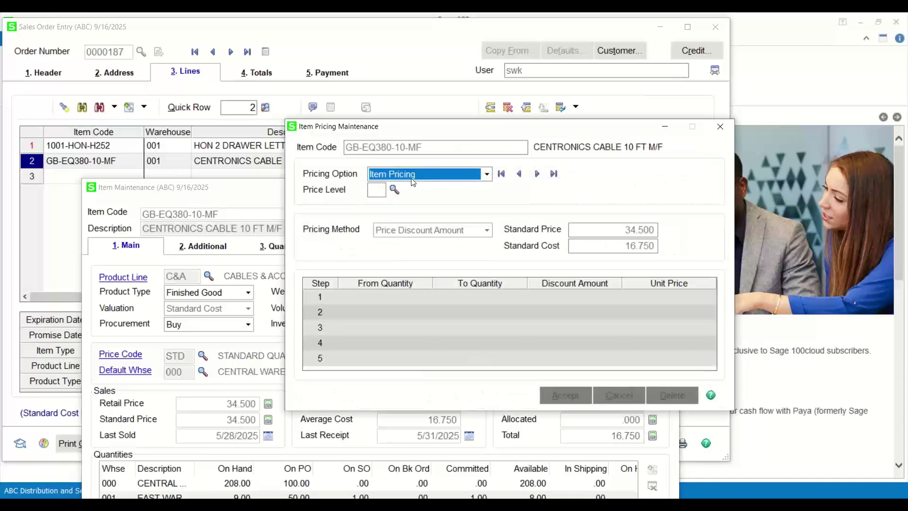
left_click(537, 174)
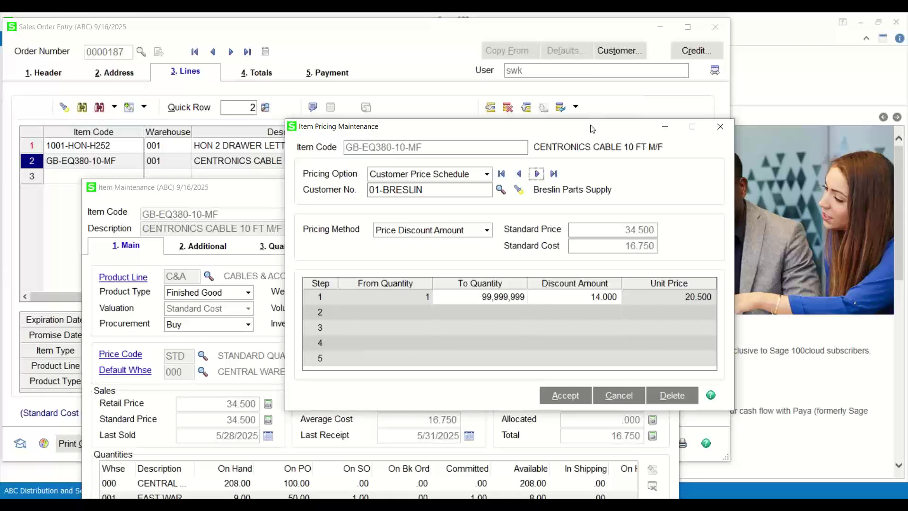
left_click_drag(590, 127, 512, 149)
left_click(642, 150)
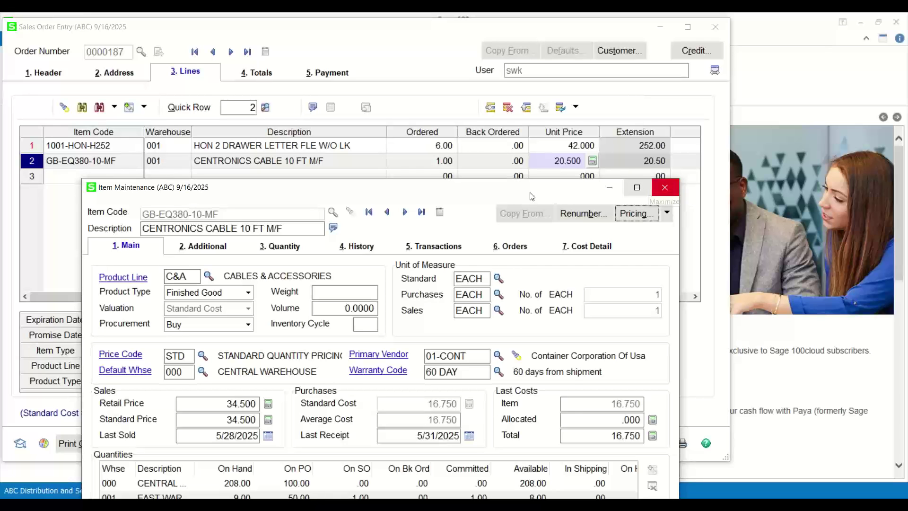
Return to the sales order and examine the cost in the line details of item 1001-HON-H252
left_click_drag(416, 186, 431, 101)
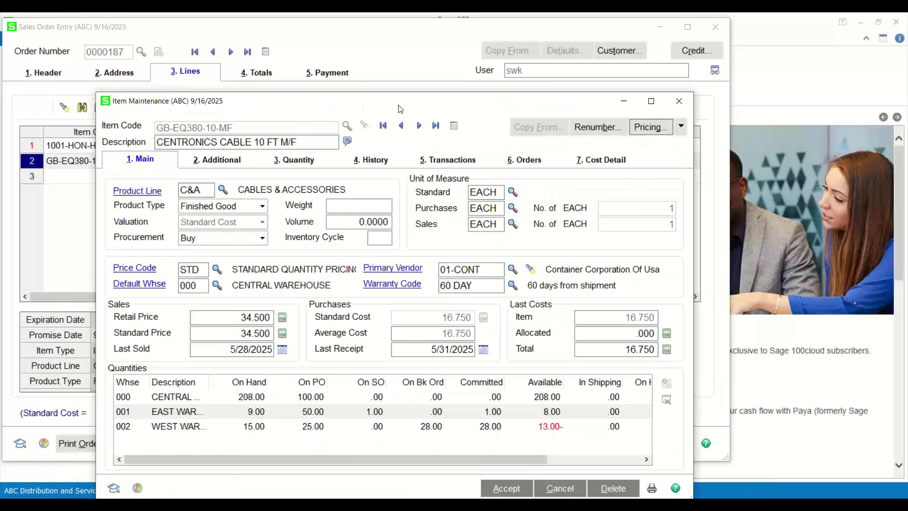
left_click(381, 60)
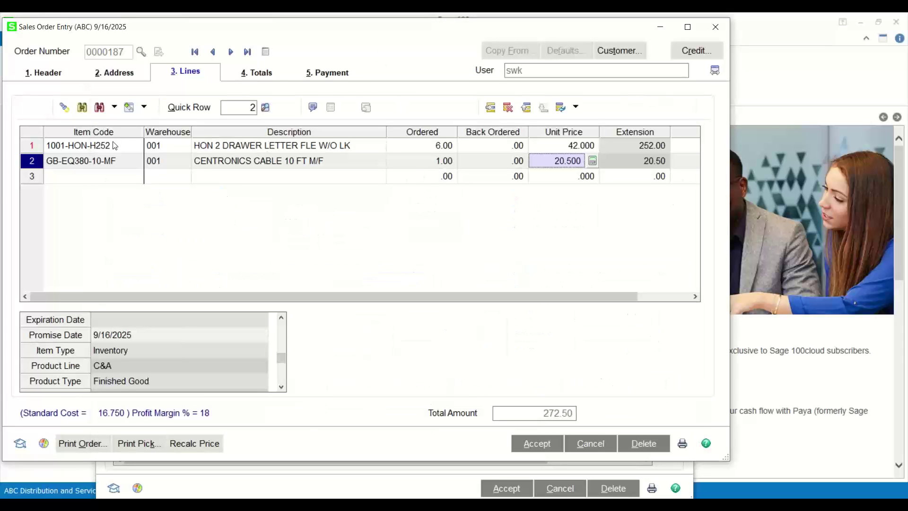
left_click(114, 145)
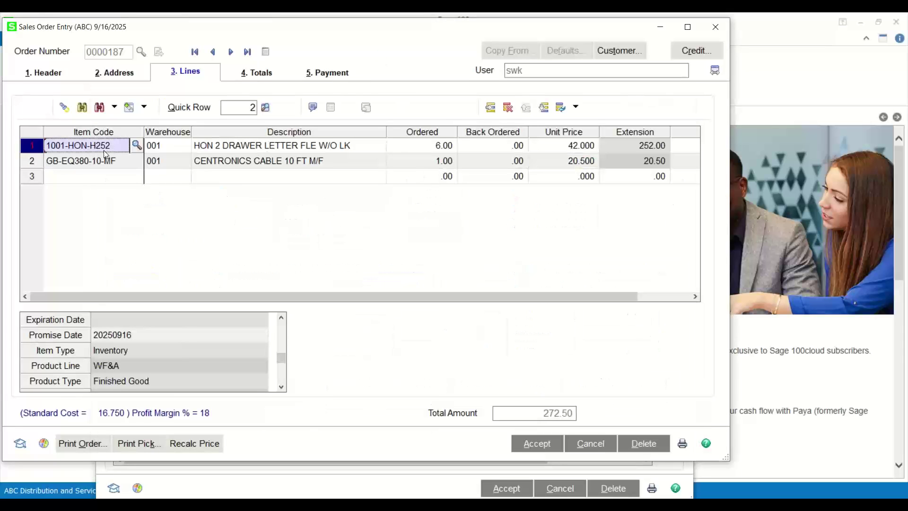
left_click(281, 386)
left_click(281, 386)
left_click(281, 386)
left_click(281, 386)
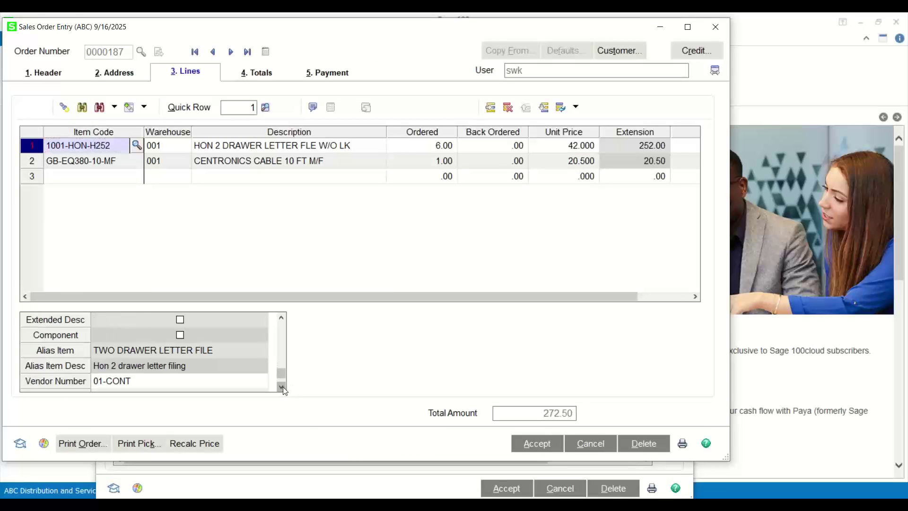
left_click(281, 387)
left_click(281, 386)
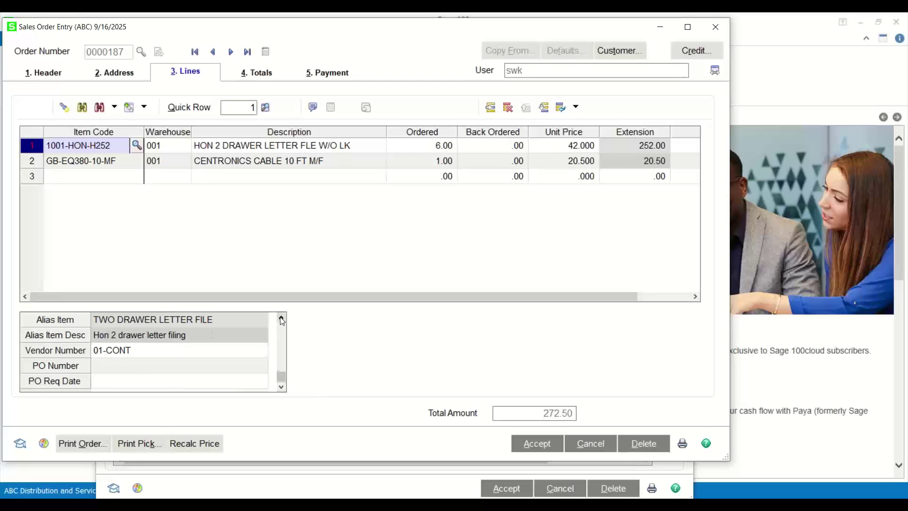
scroll(280, 317, "up", 3)
scroll(280, 320, "up", 3)
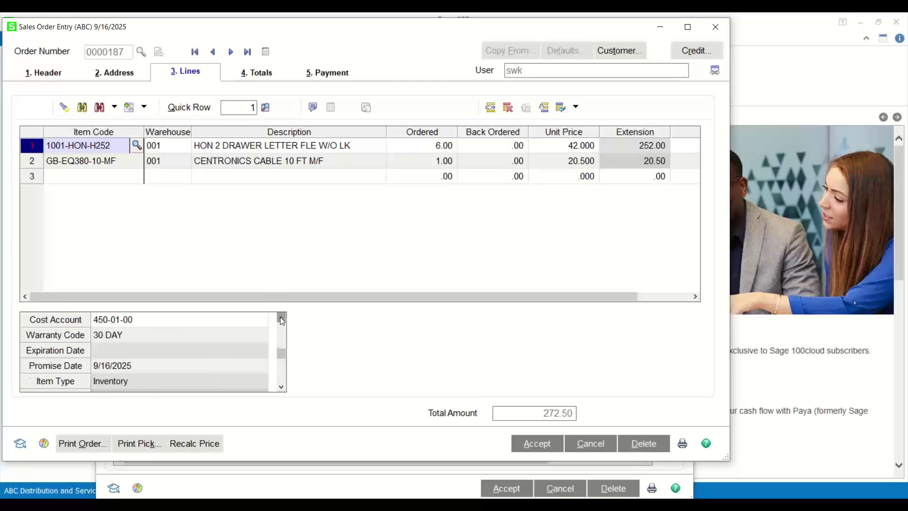
left_click(209, 355)
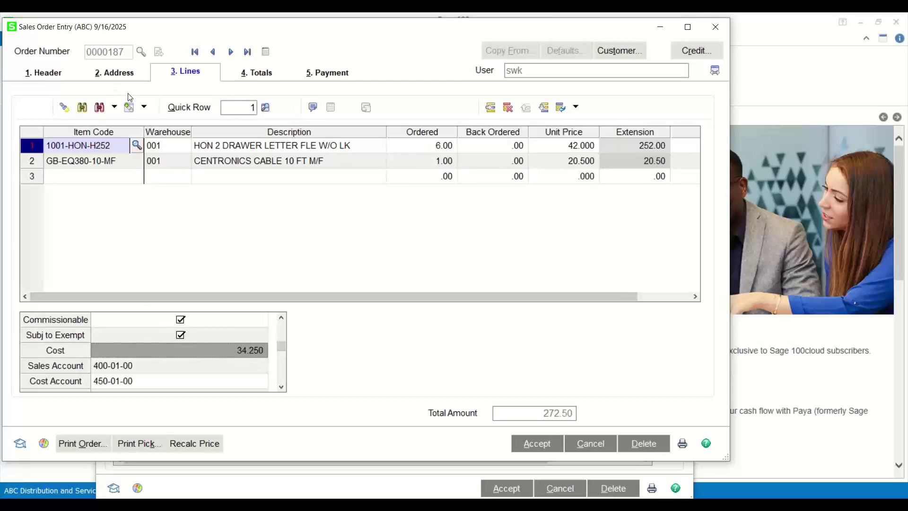
Open the maintenance record of item 1001-HON-H252 from its order line and check its last item cost
left_click(143, 108)
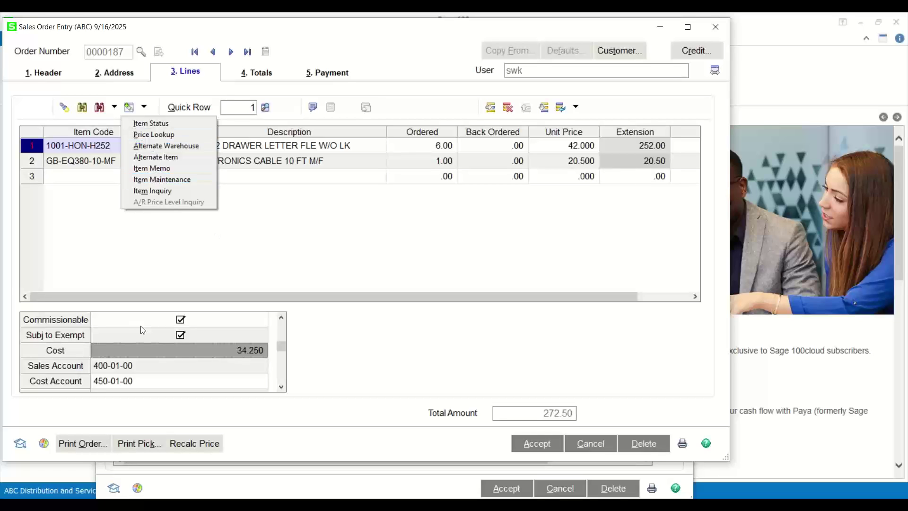
left_click(163, 179)
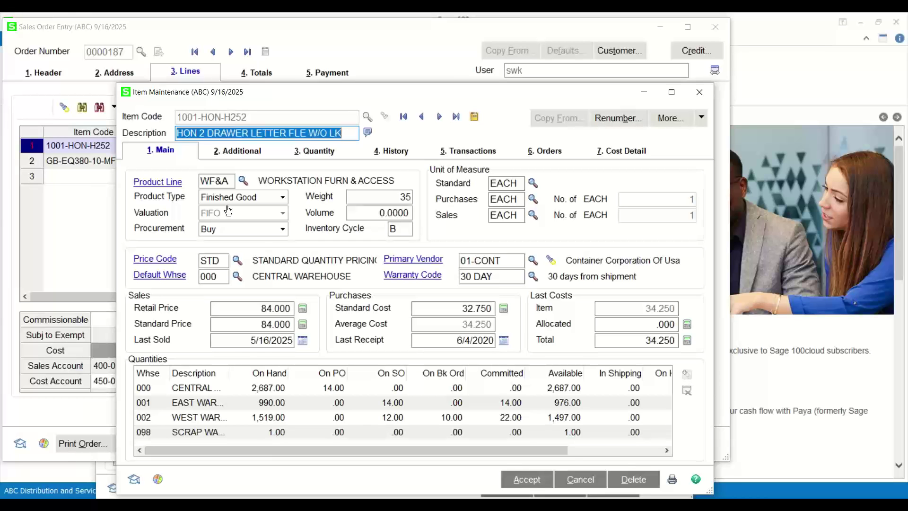
left_click_drag(362, 99, 576, 100)
left_click_drag(506, 63, 362, 61)
left_click(655, 270)
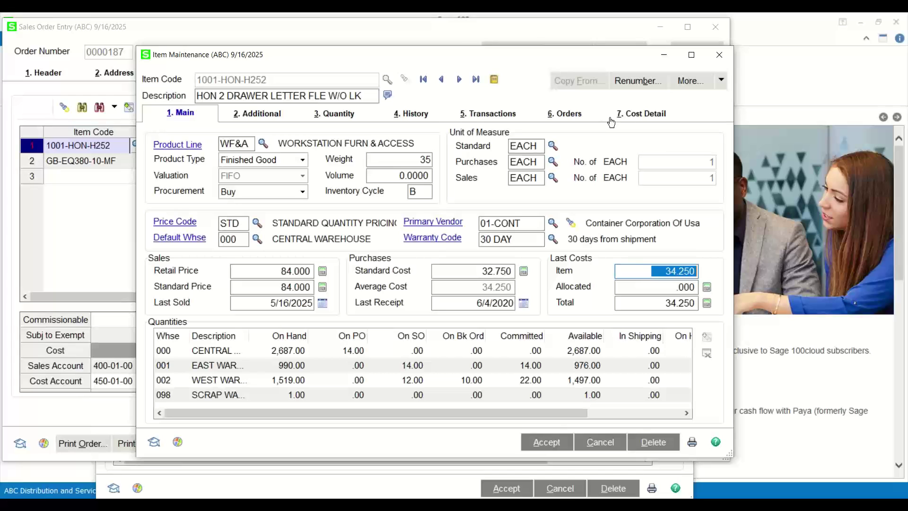
Examine the FIFO cost detail of item 1001-HON-H252 by receipt date, and close the item record
left_click(633, 121)
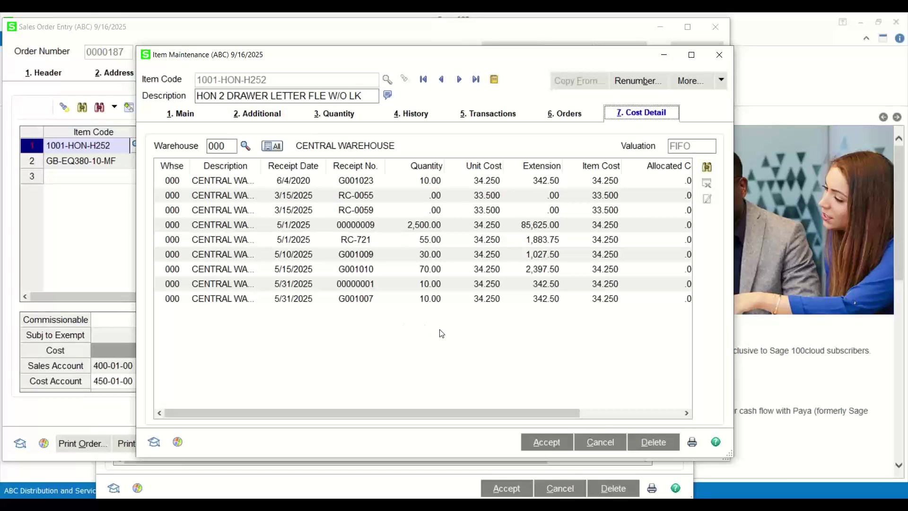
left_click(306, 179)
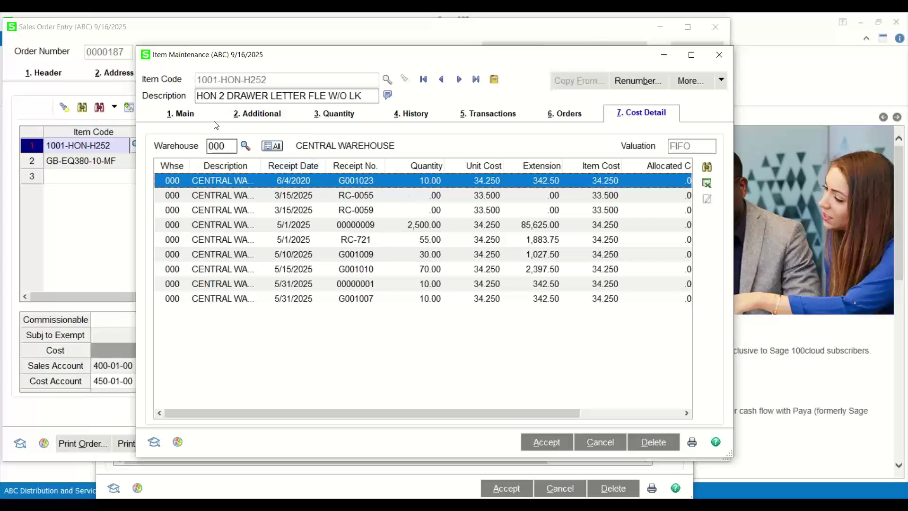
left_click(183, 114)
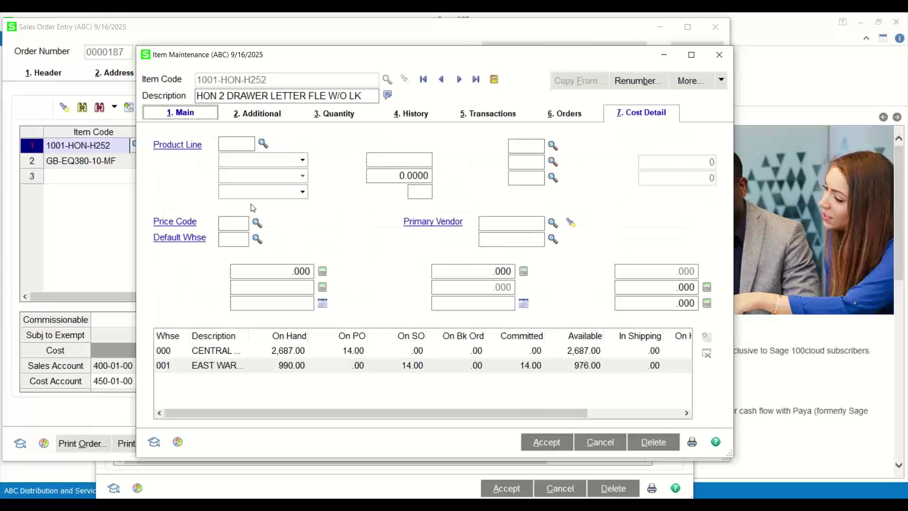
left_click(620, 115)
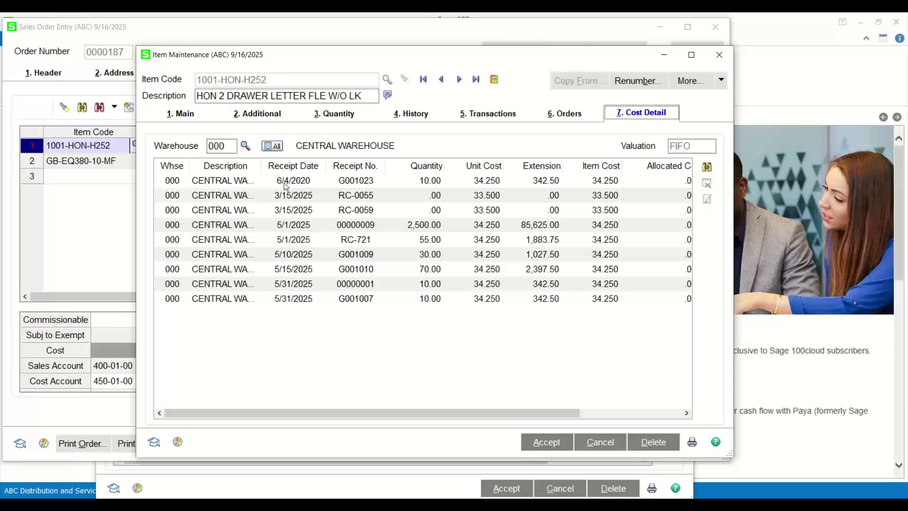
left_click(430, 180)
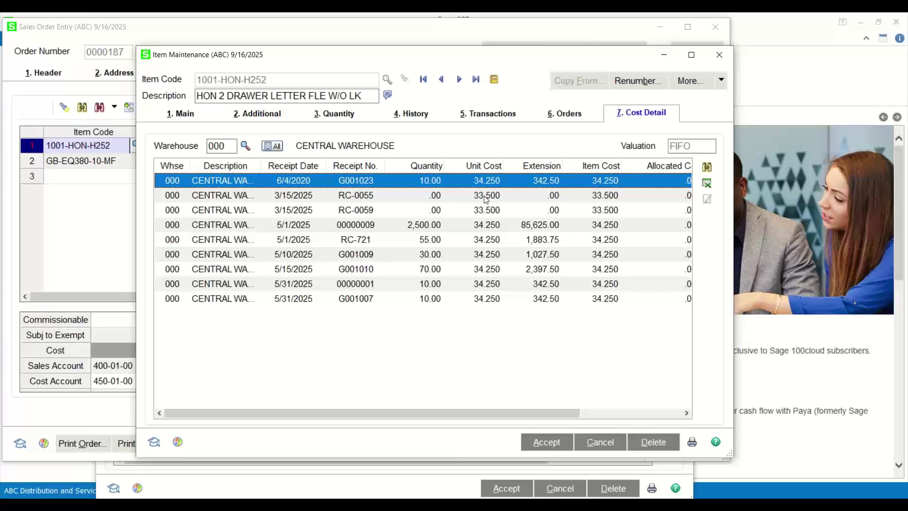
left_click(302, 197)
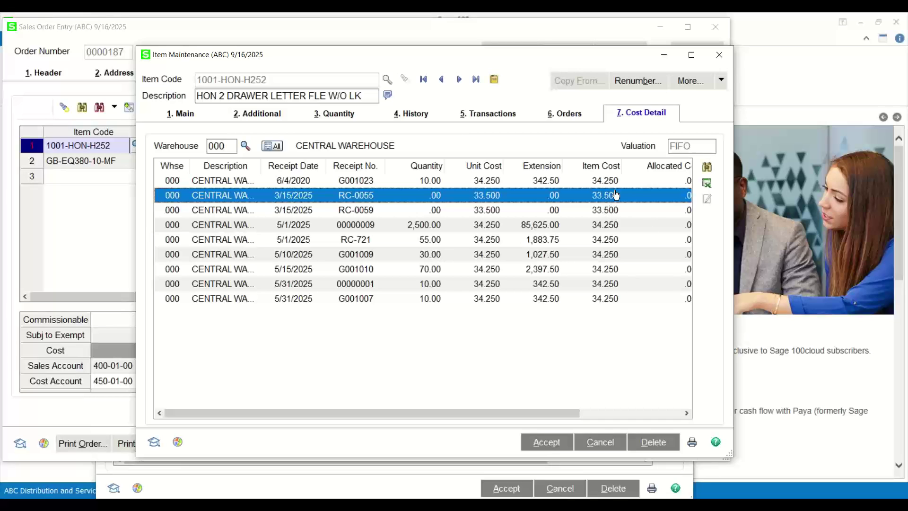
left_click(717, 56)
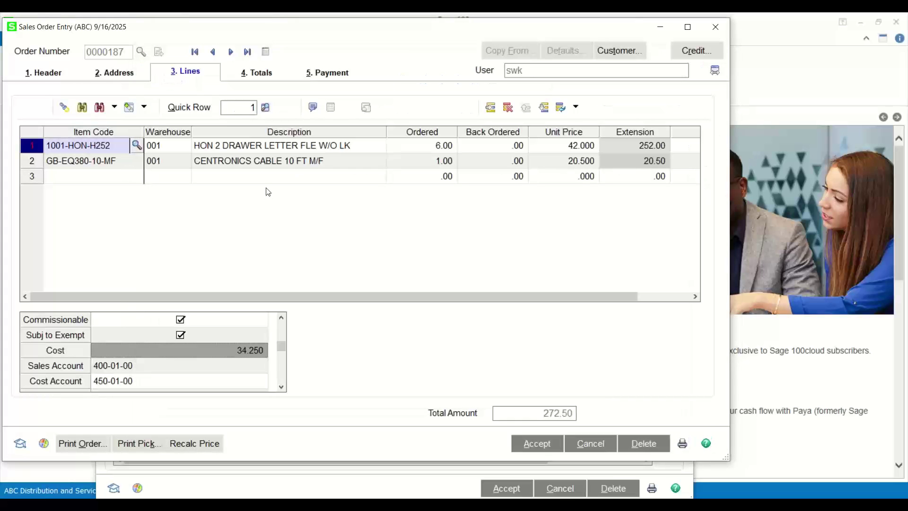
Set the total last cost of item GB-EQ380-10-MF to 17.5 in its maintenance record, save it and close the window
left_click(108, 162)
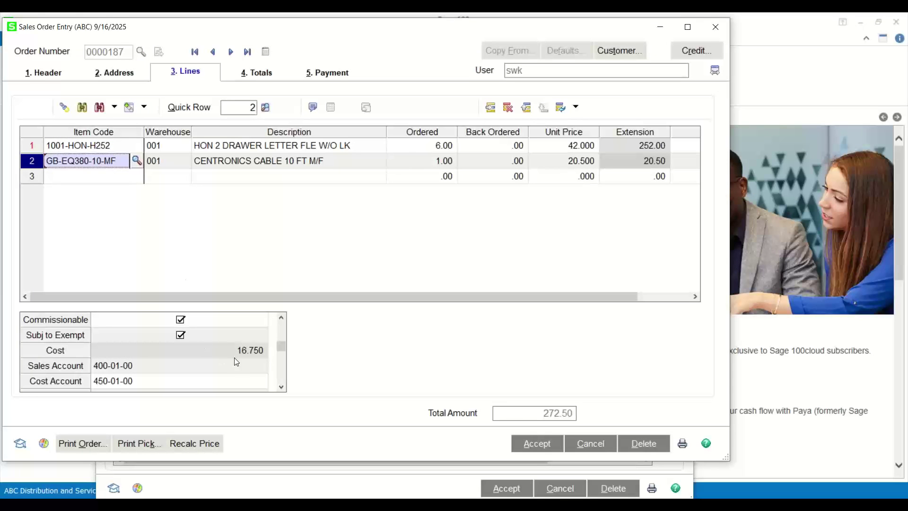
left_click(144, 107)
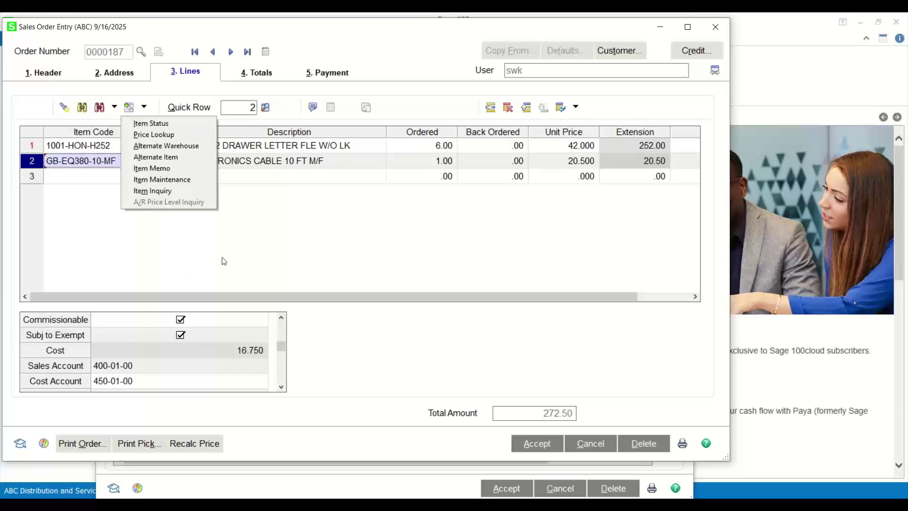
left_click(172, 179)
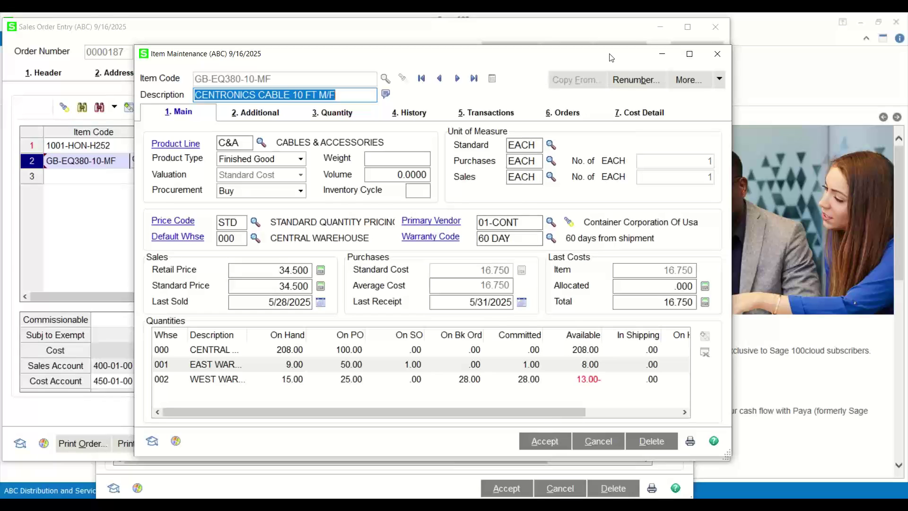
left_click_drag(588, 61, 474, 79)
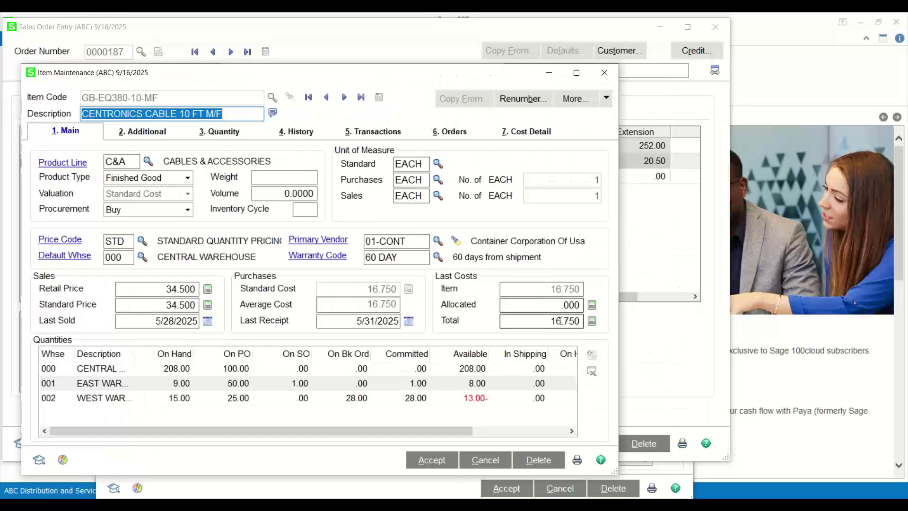
left_click(544, 321)
type("17.5")
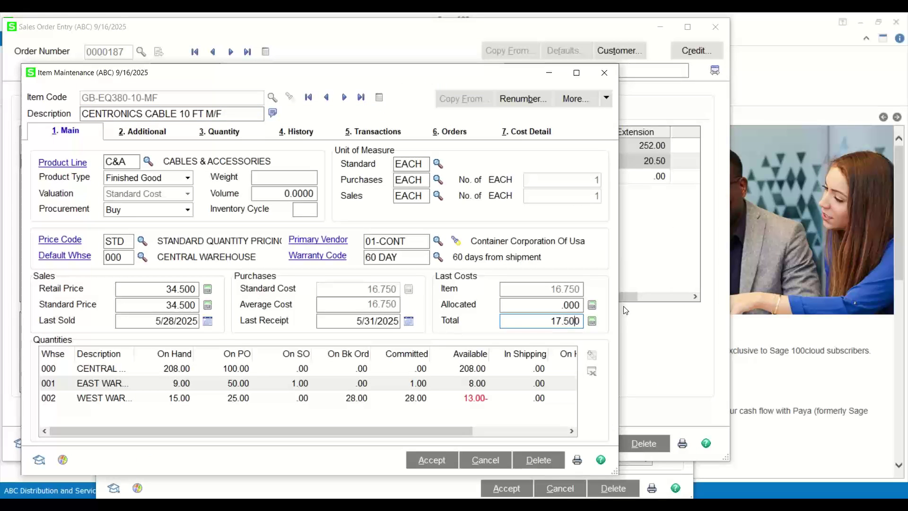
key("Tab")
left_click(432, 459)
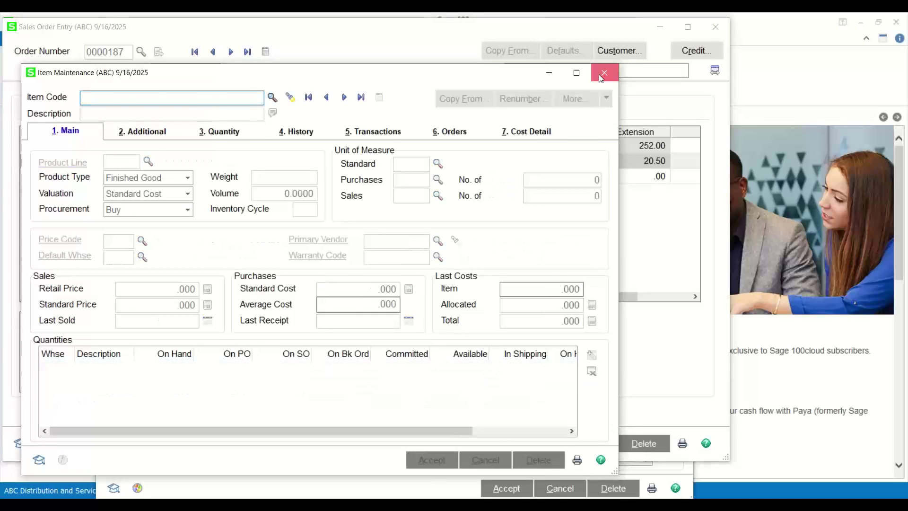
left_click(603, 72)
Add item GB-EQ380-10-MF from the item lookup as the third sales order line with an ordered quantity of 1
left_click(85, 177)
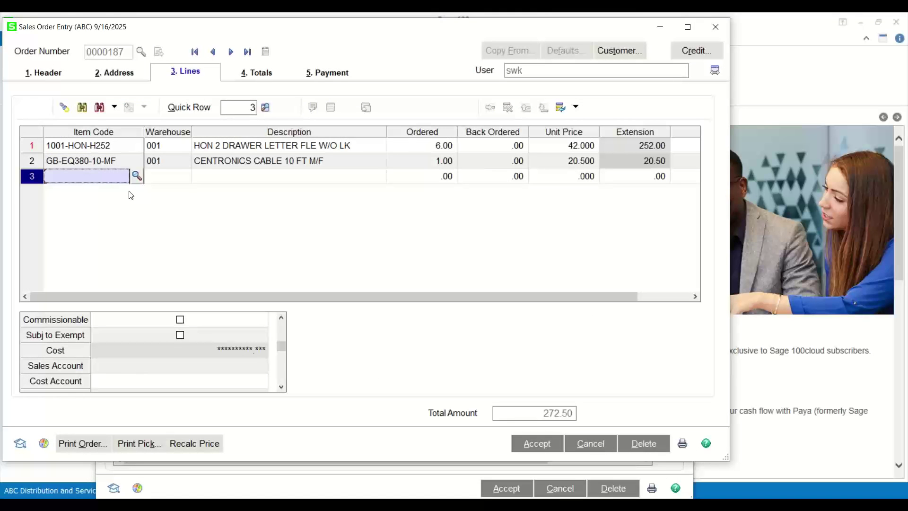
type("GB")
left_click(136, 176)
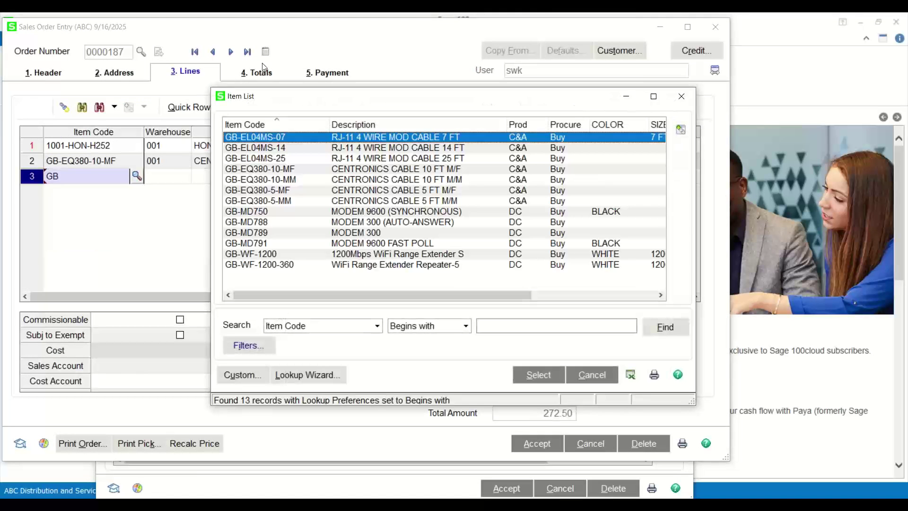
left_click(255, 178)
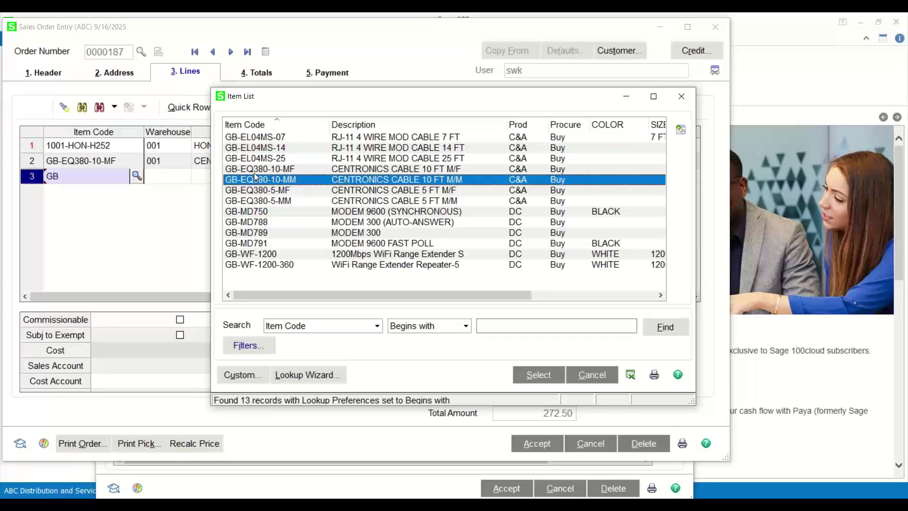
left_click(259, 170)
double_click(259, 170)
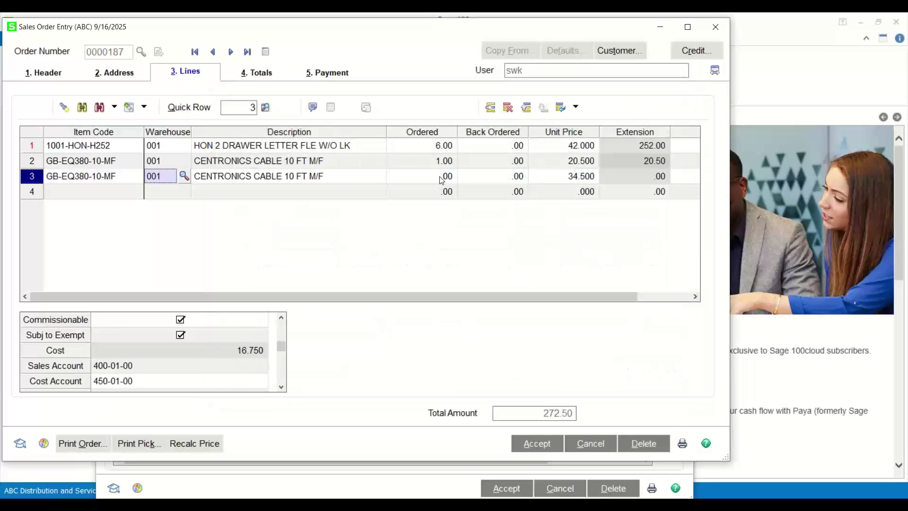
type("1")
key("Tab")
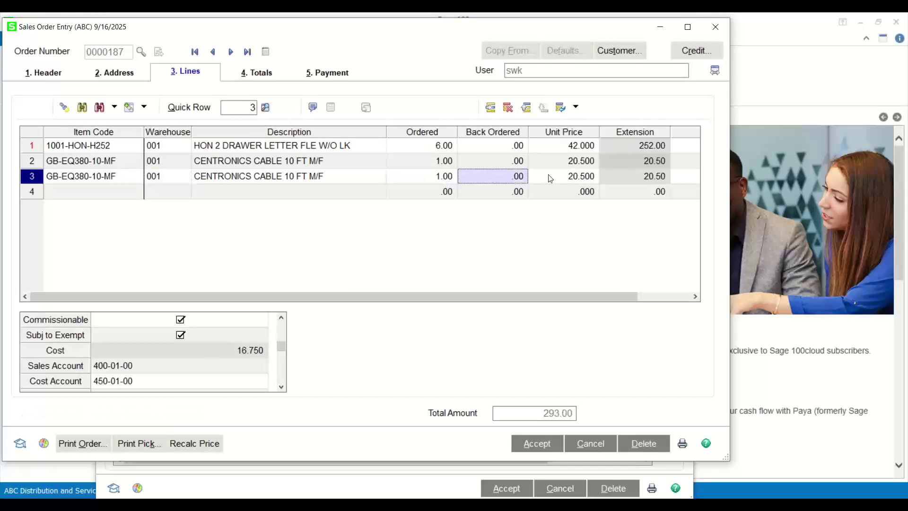
left_click(222, 178)
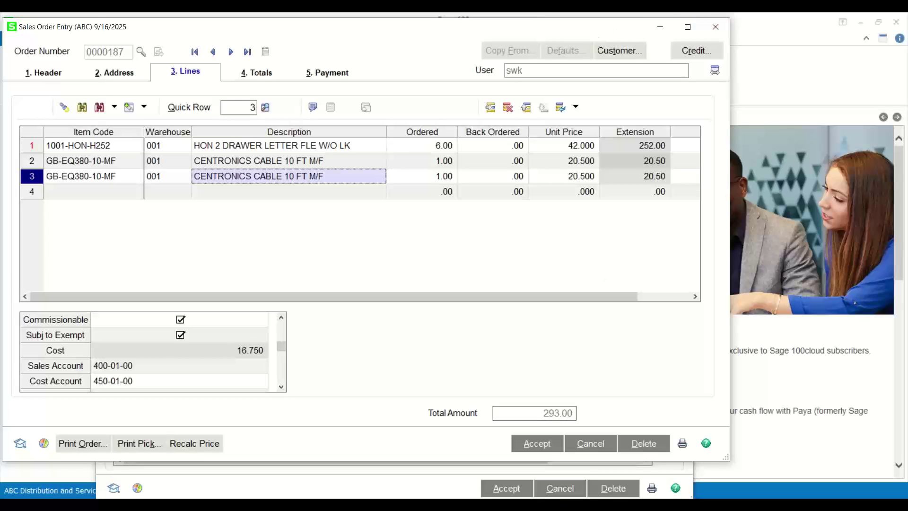
Load item D1000-CD in an open Item Maintenance window and check its standard and average cost
mouse_move(603, 503)
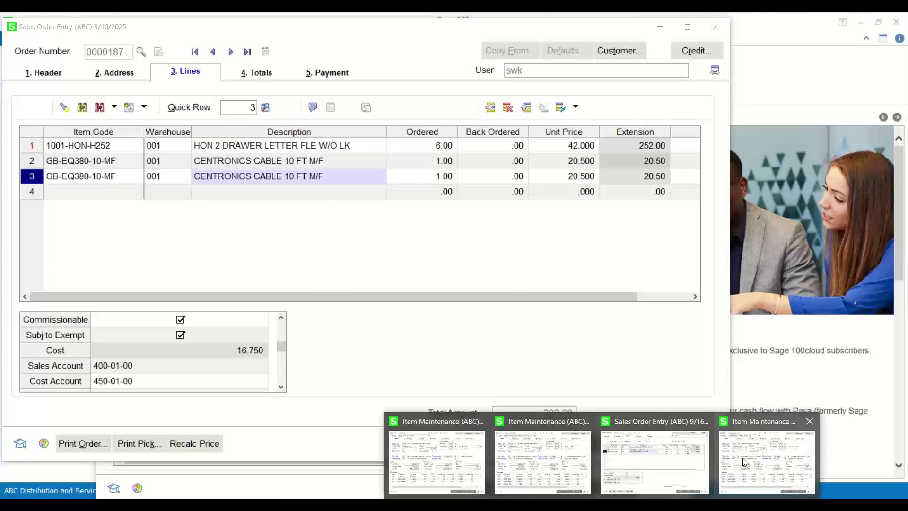
left_click(433, 438)
key("alt+a")
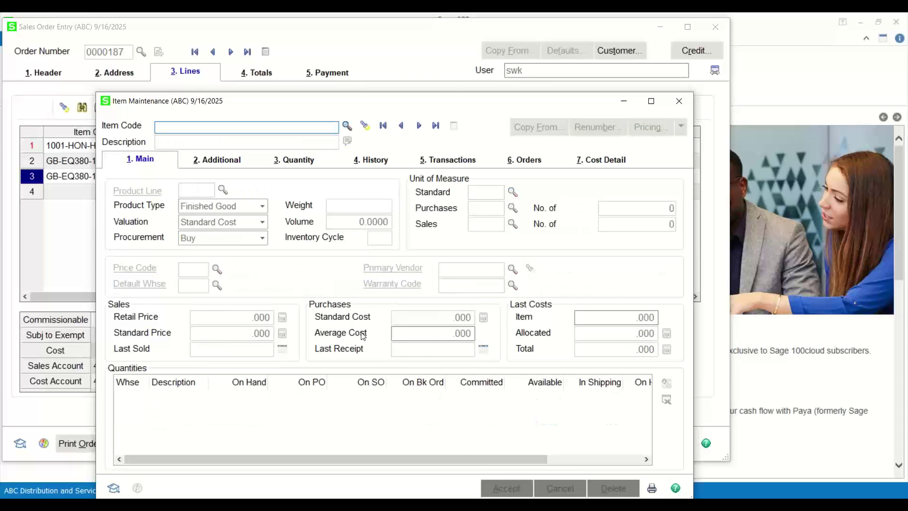
type("D")
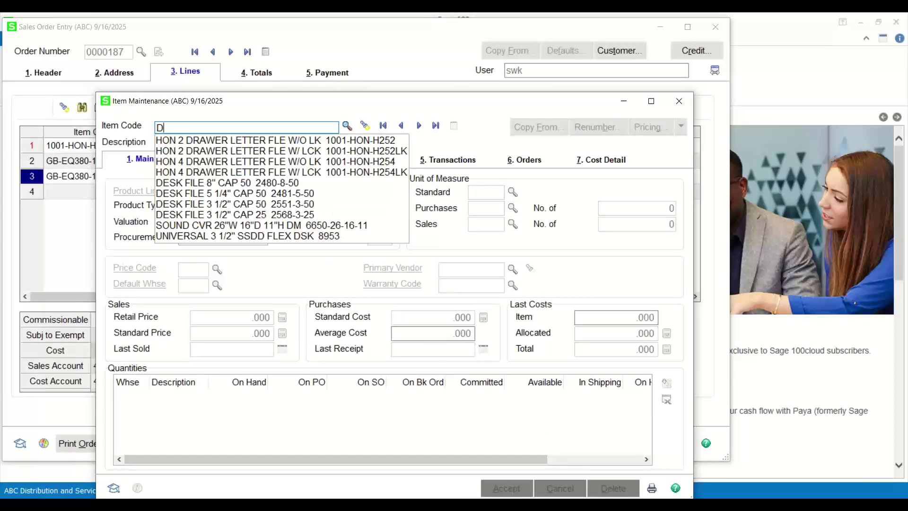
type("1000-CD")
key("Tab")
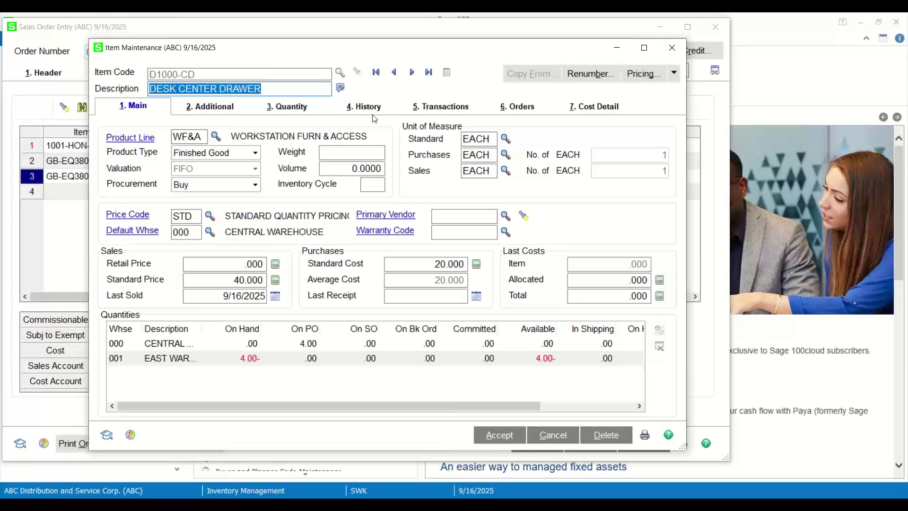
left_click(434, 263)
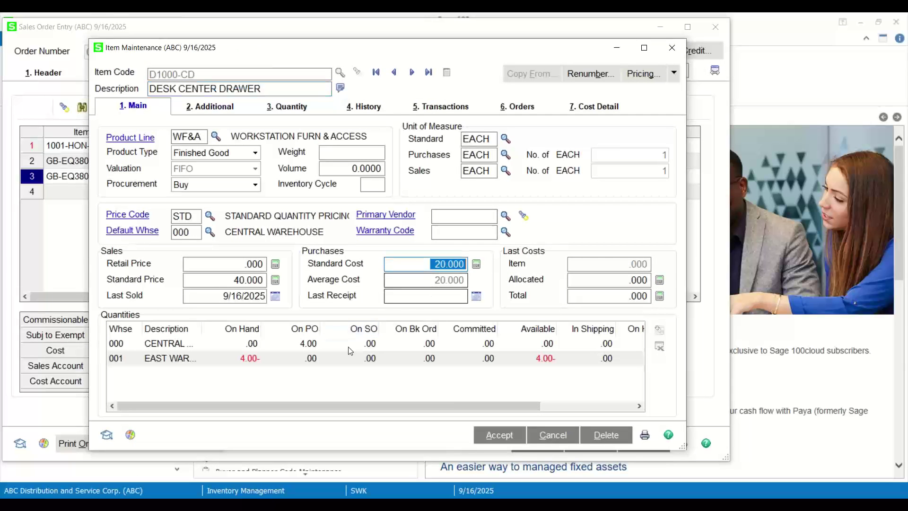
left_click(429, 281)
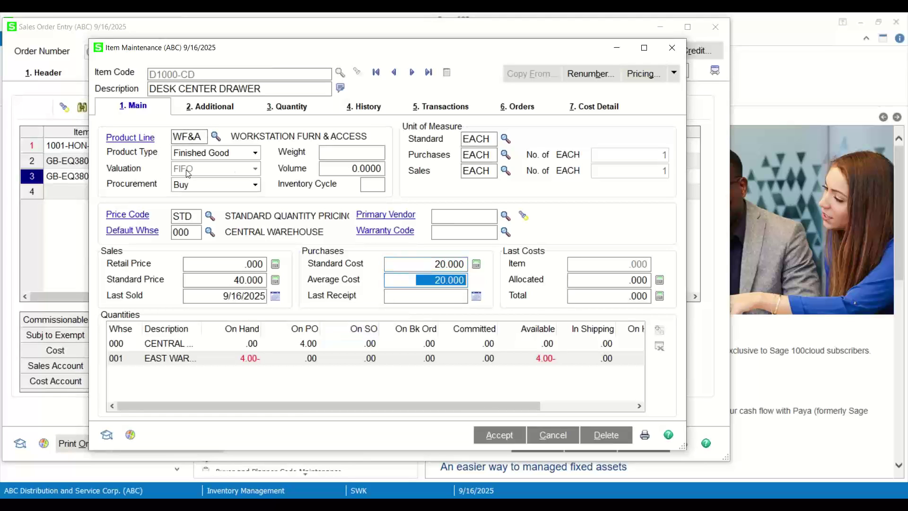
Examine the cost detail and the open purchase orders of item D1000-CD
left_click(594, 106)
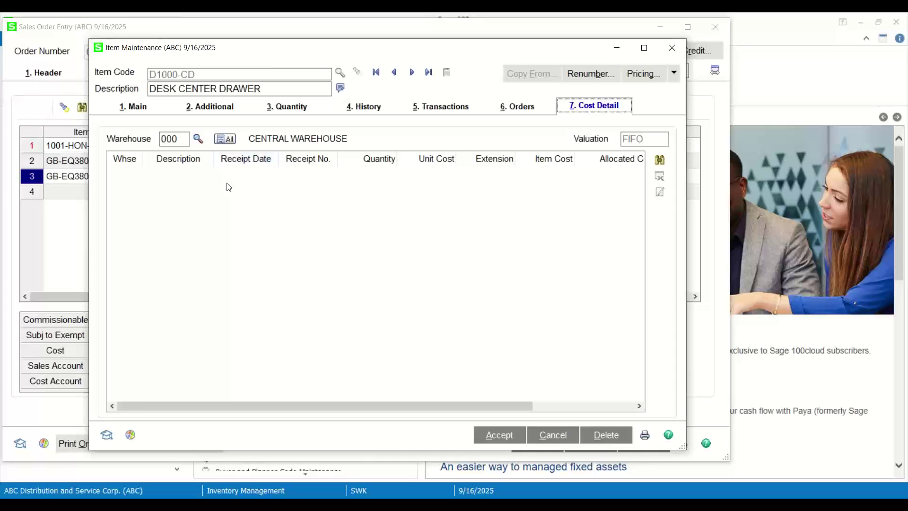
left_click(518, 107)
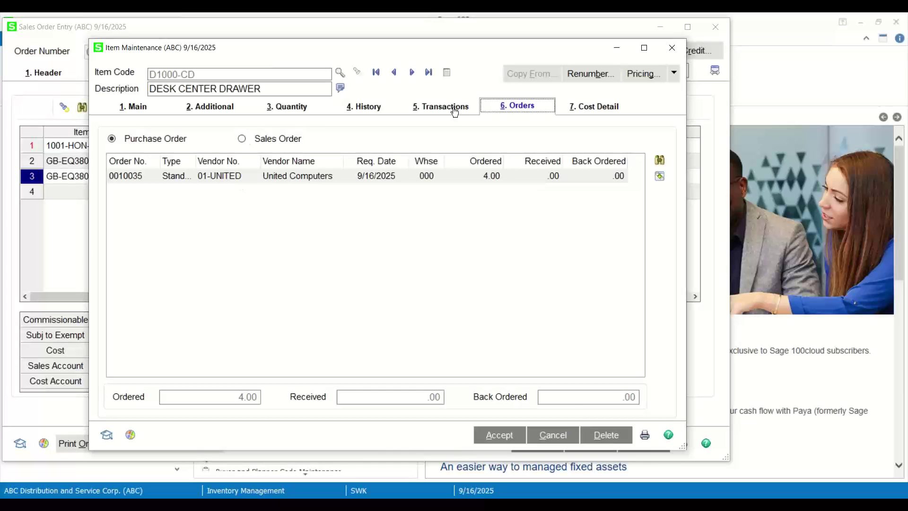
left_click(425, 116)
left_click(523, 109)
Search all transactions of item D1000-CD across all warehouses for the date range 9/1/2025 to 9/30/2025
left_click(430, 110)
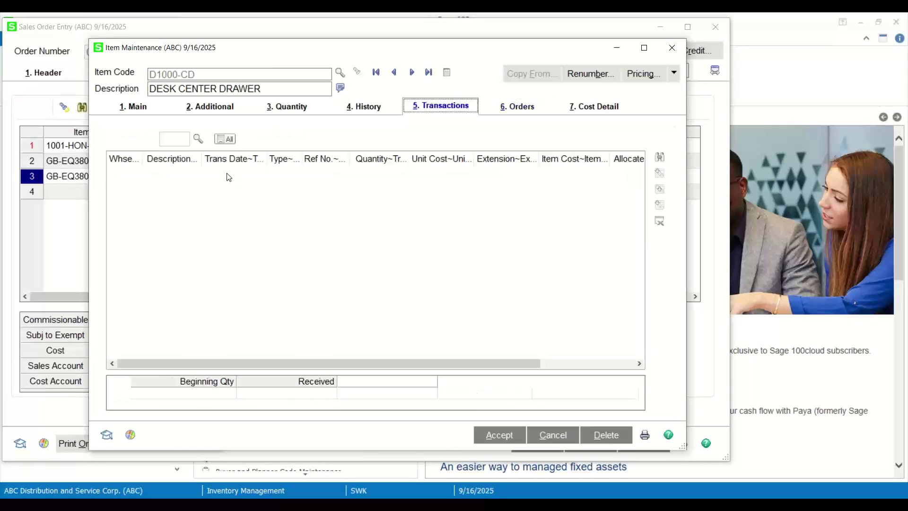
left_click(226, 140)
left_click(658, 156)
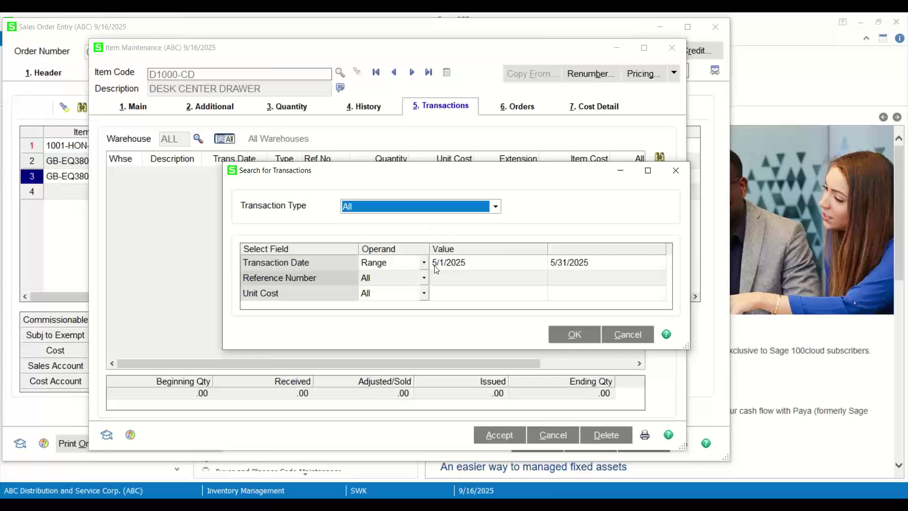
left_click(440, 267)
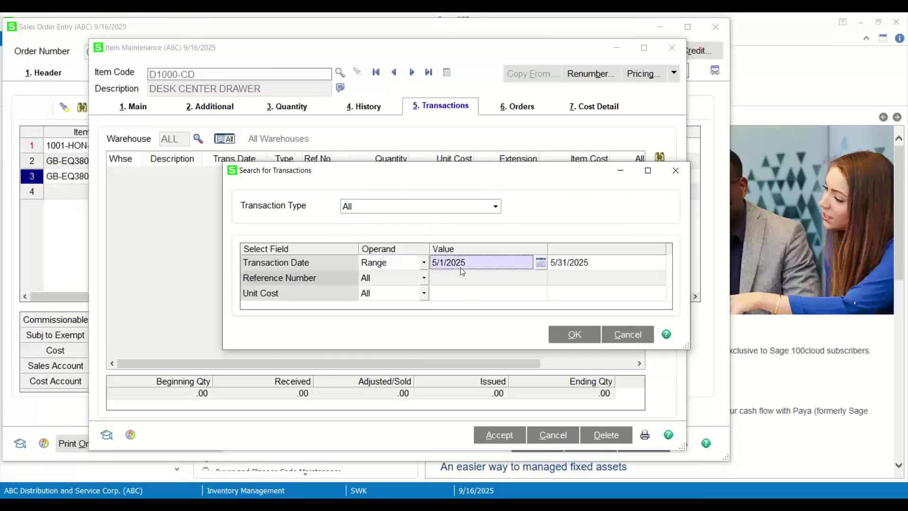
type("9/1/2025")
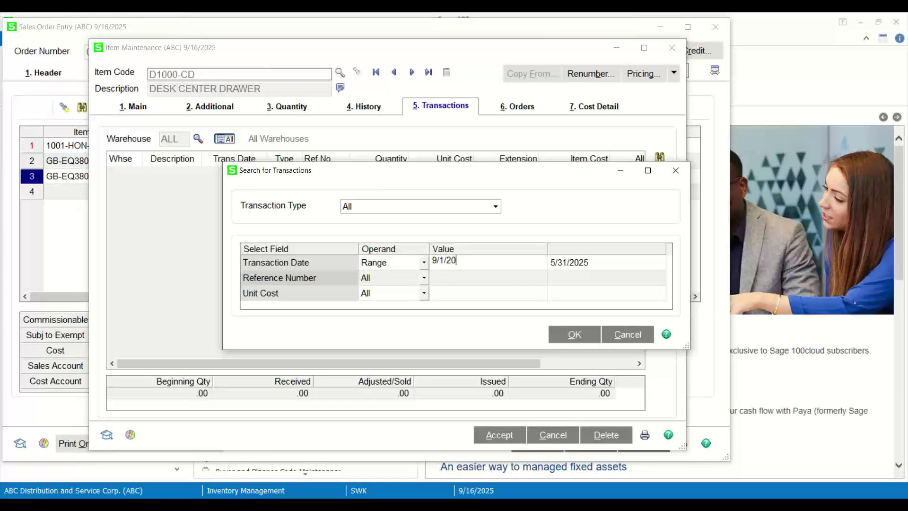
left_click(556, 265)
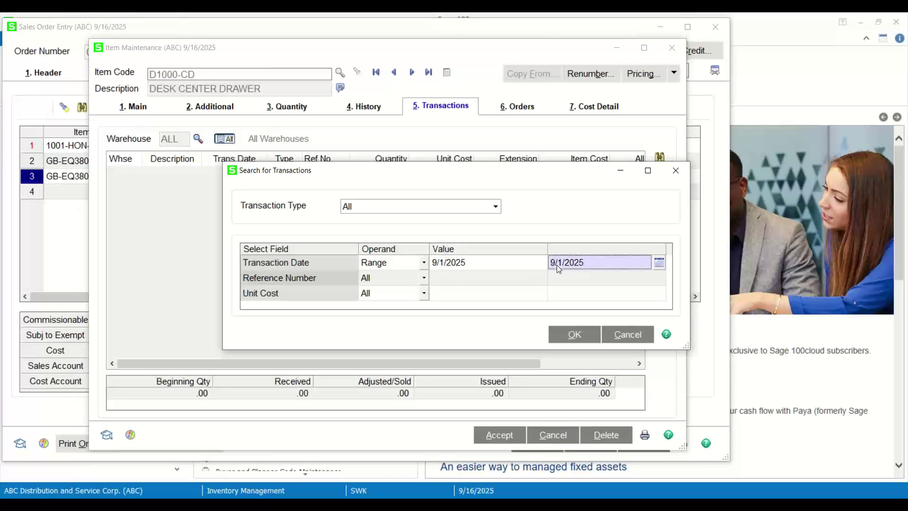
type("9/30/2025")
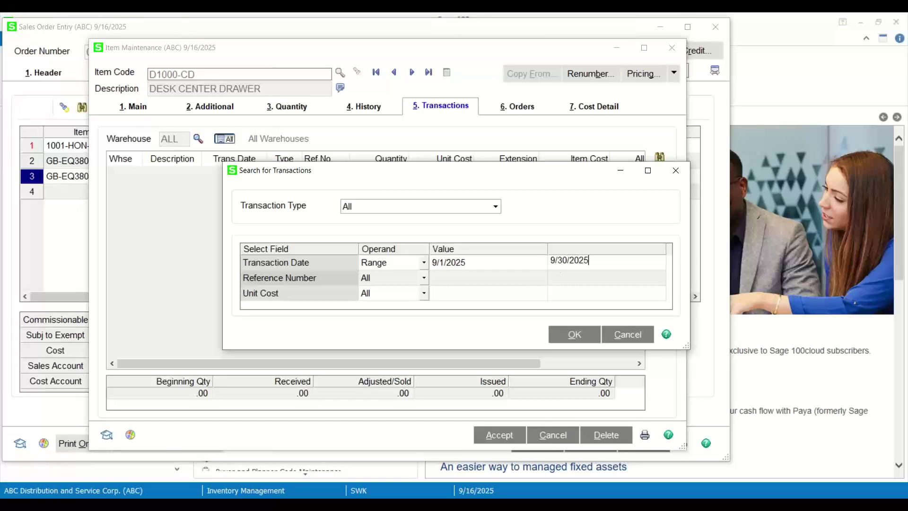
key("Tab")
left_click(567, 336)
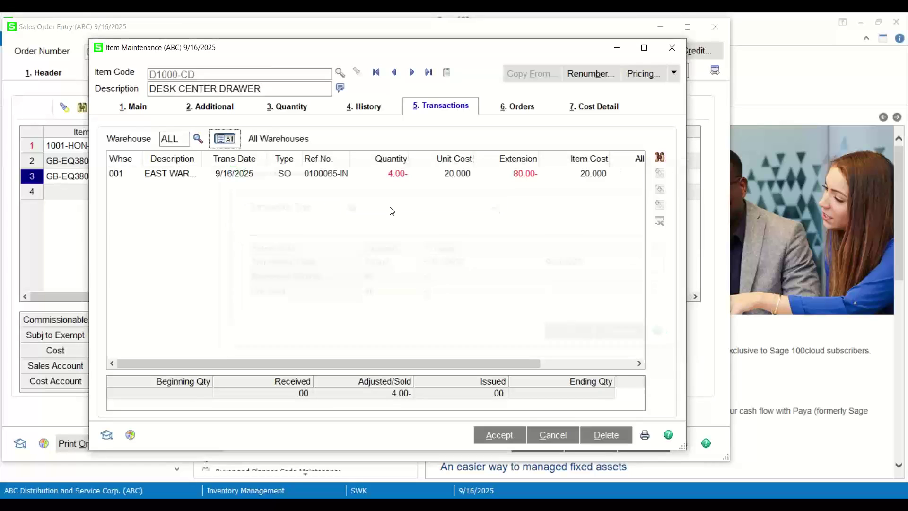
Examine the unit cost of the East Warehouse sales transaction and compare it with the item's standard cost
left_click(165, 180)
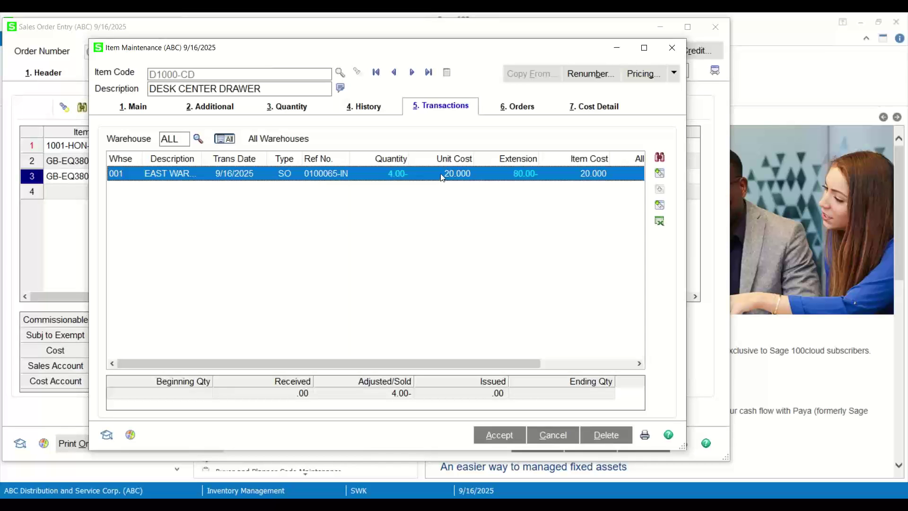
left_click(146, 113)
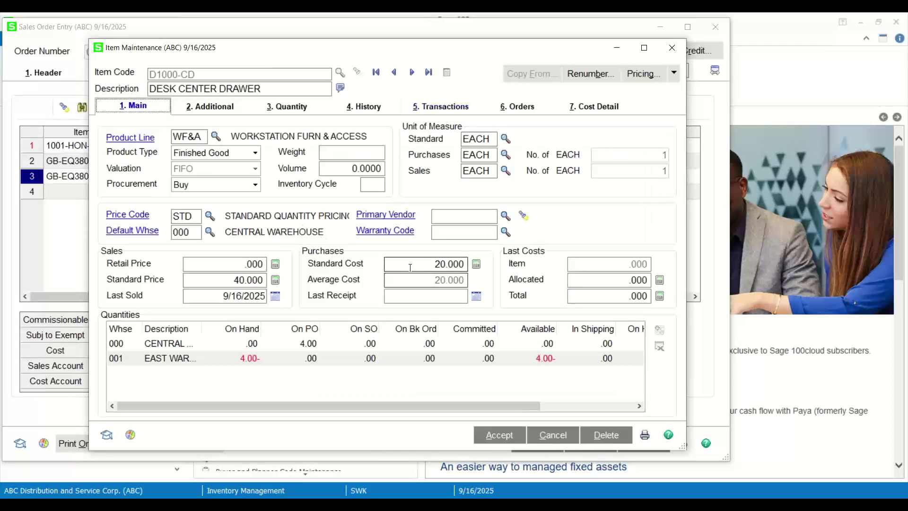
left_click(417, 265)
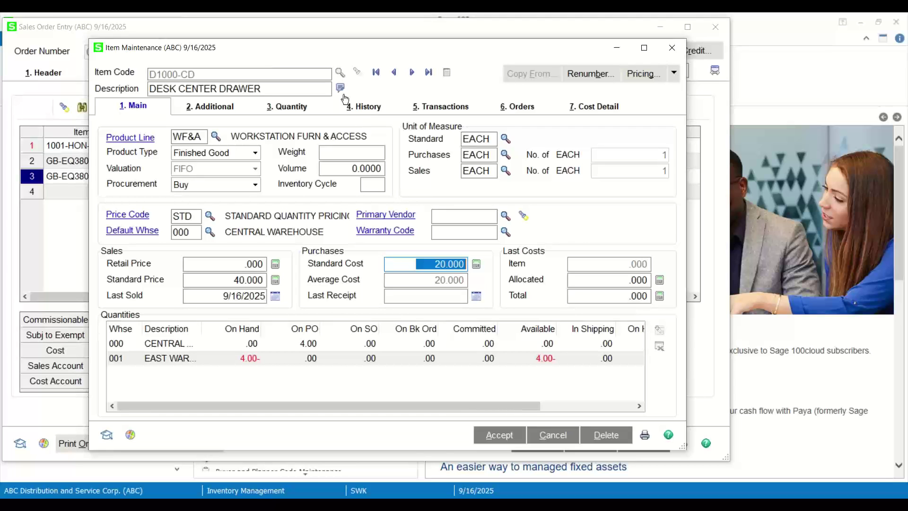
Open the United Computers purchase order for item D1000-CD, check the unit cost on its line and close it
left_click(518, 109)
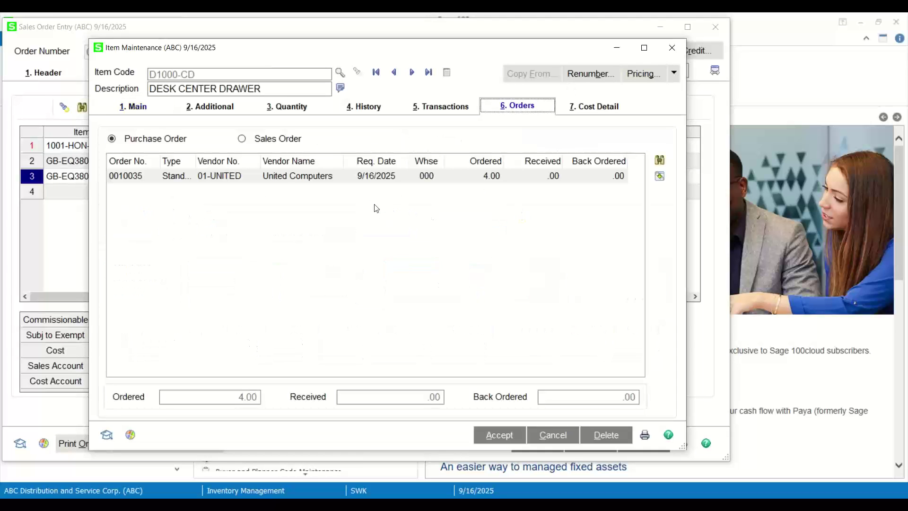
left_click(191, 180)
double_click(192, 178)
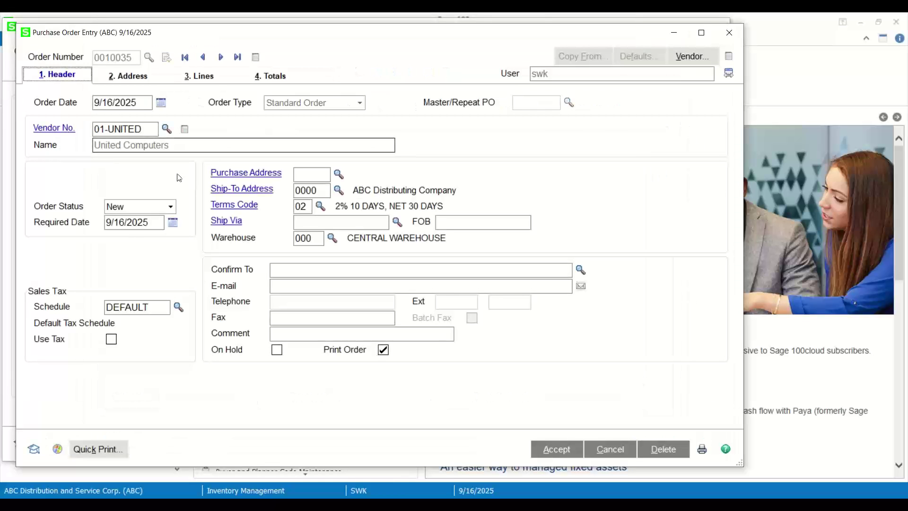
left_click(207, 81)
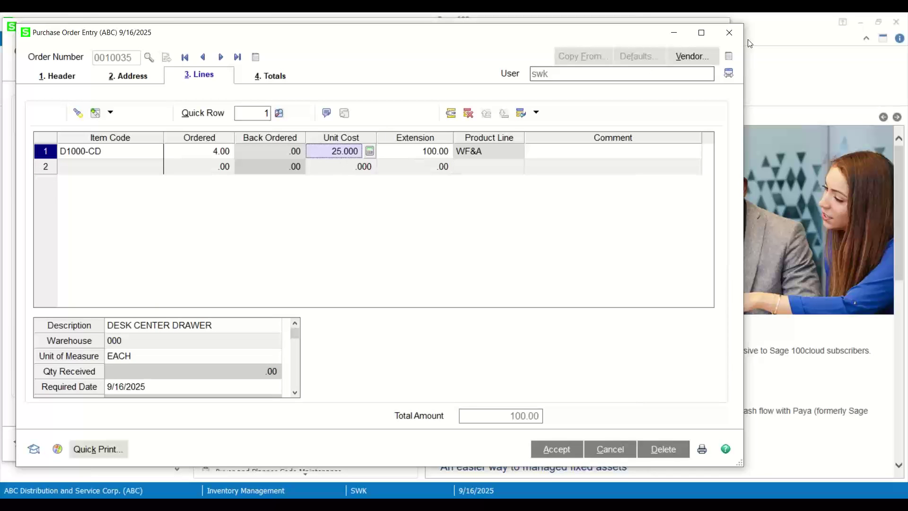
left_click(728, 32)
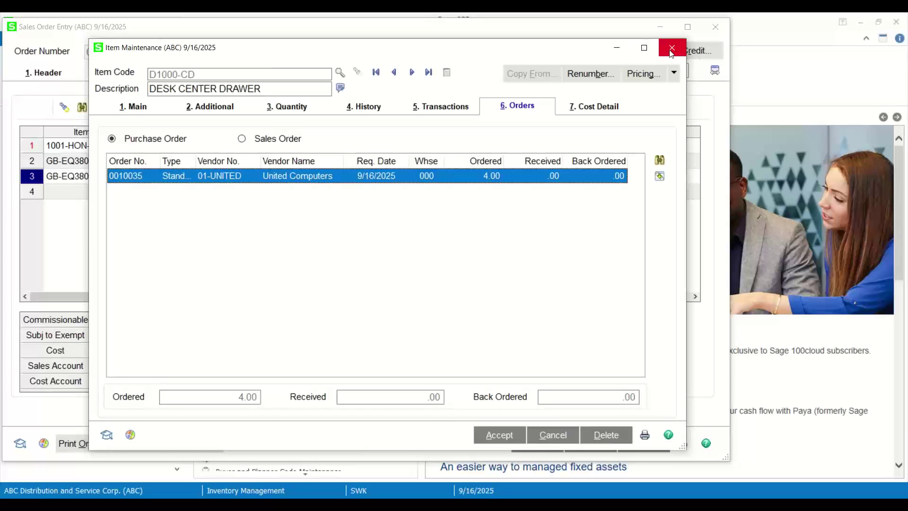
Close the item record and the sales order, saving the changes to the order
left_click(670, 53)
left_click(716, 27)
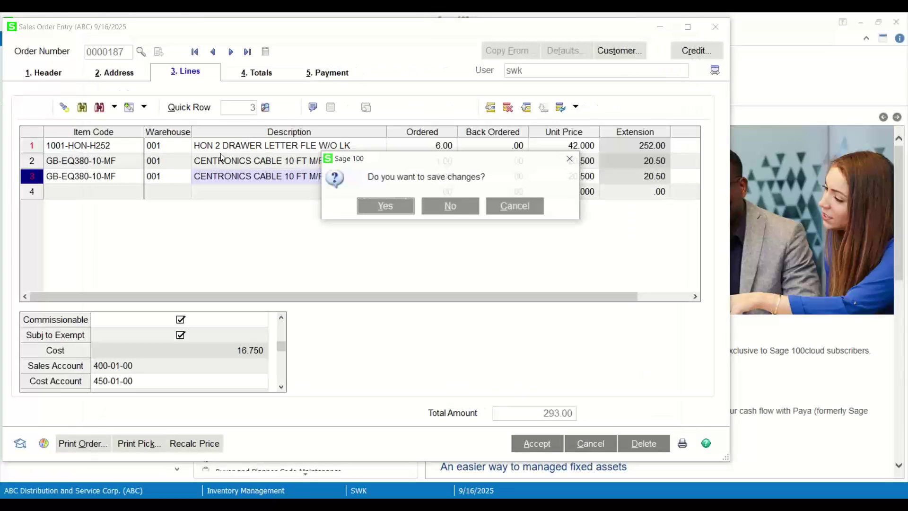
left_click(403, 210)
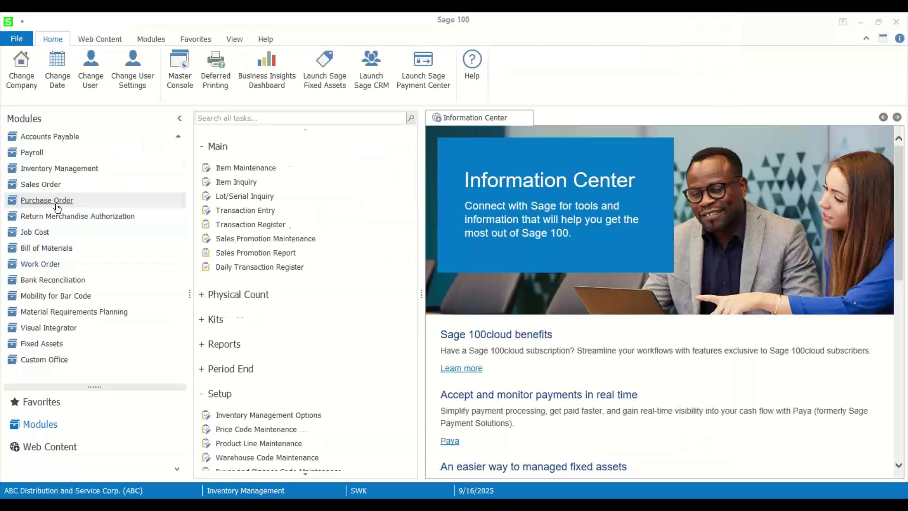
Start a goods receipt dated 9/16/2025 against the United Computers purchase order for D1000-CD and go to its lines
left_click(48, 200)
left_click(287, 225)
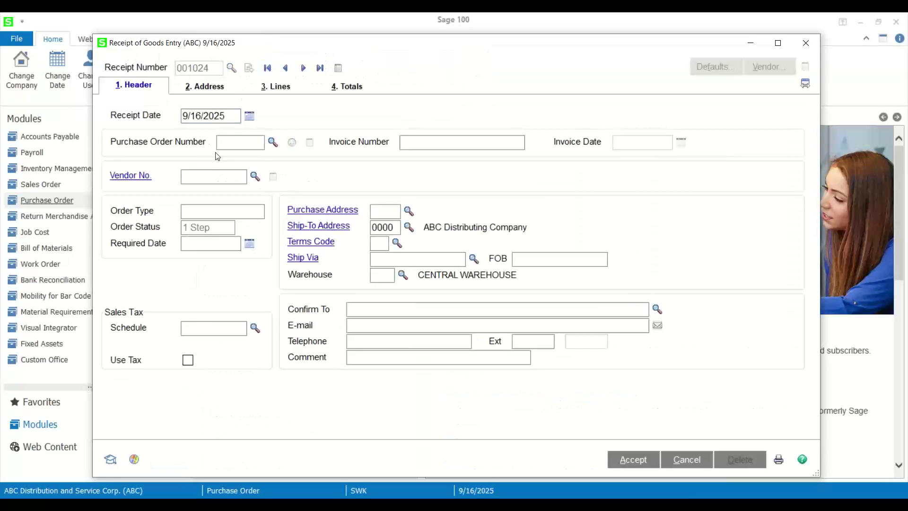
left_click(231, 144)
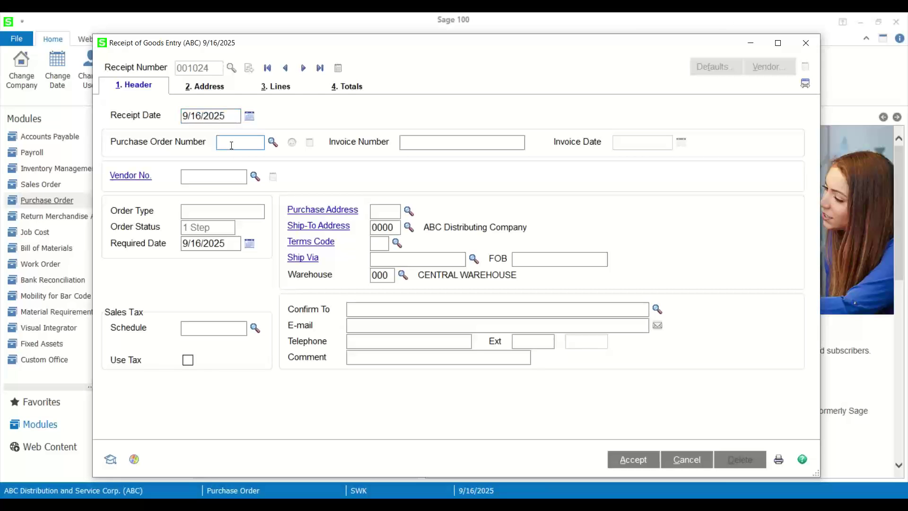
type("10035")
key("Tab")
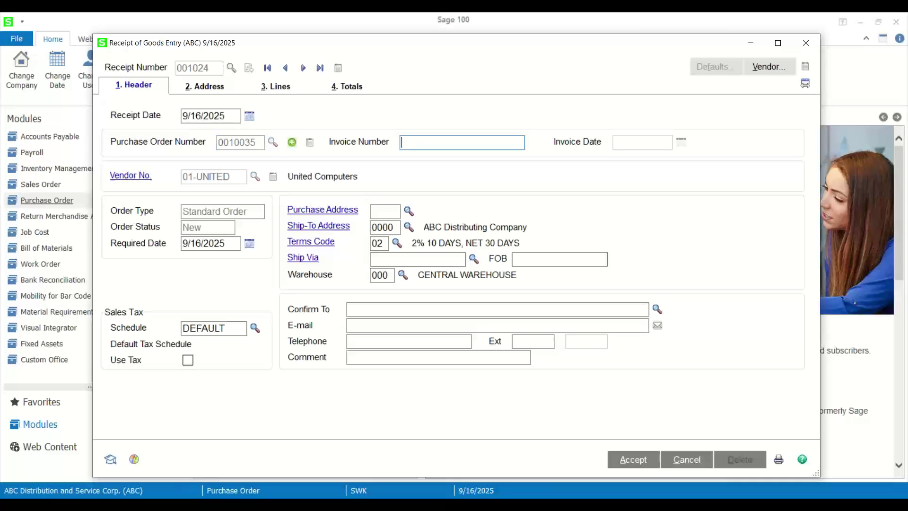
key("alt+3")
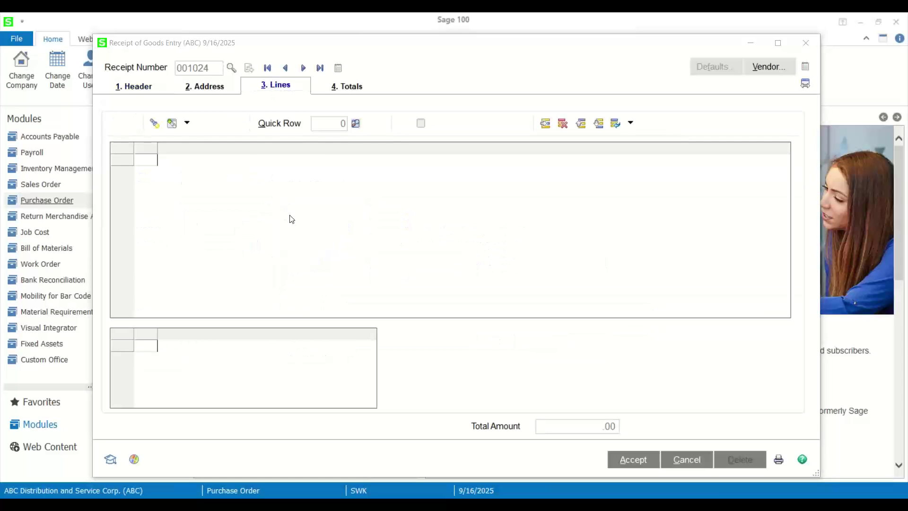
left_click(418, 208)
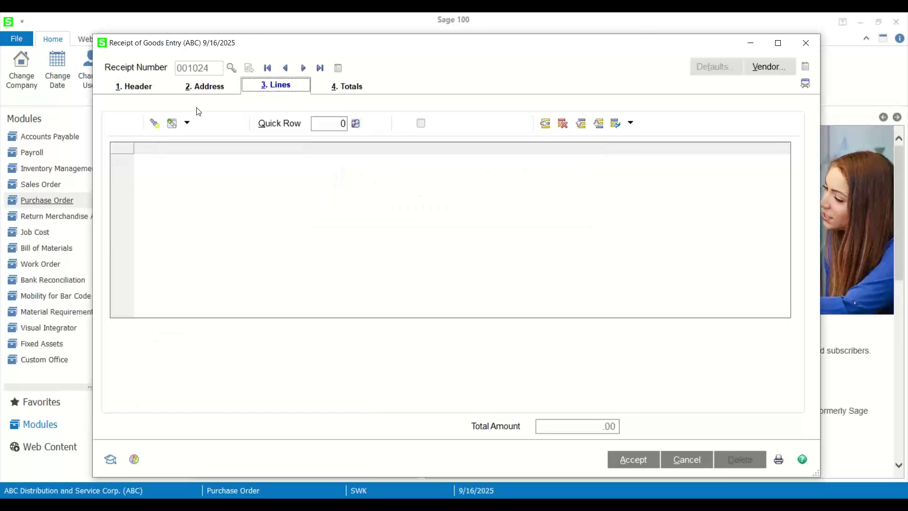
Enter invoice number 1123546 on the goods receipt header, bring the ordered D1000-CD line into the receipt and save it
left_click(136, 86)
left_click(462, 142)
type("1123546")
key("Tab")
left_click(276, 86)
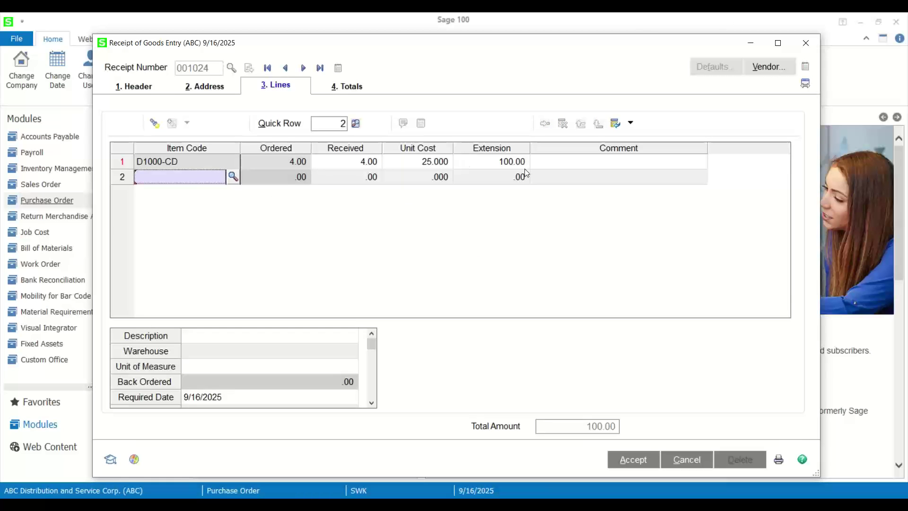
left_click(632, 461)
left_click(779, 461)
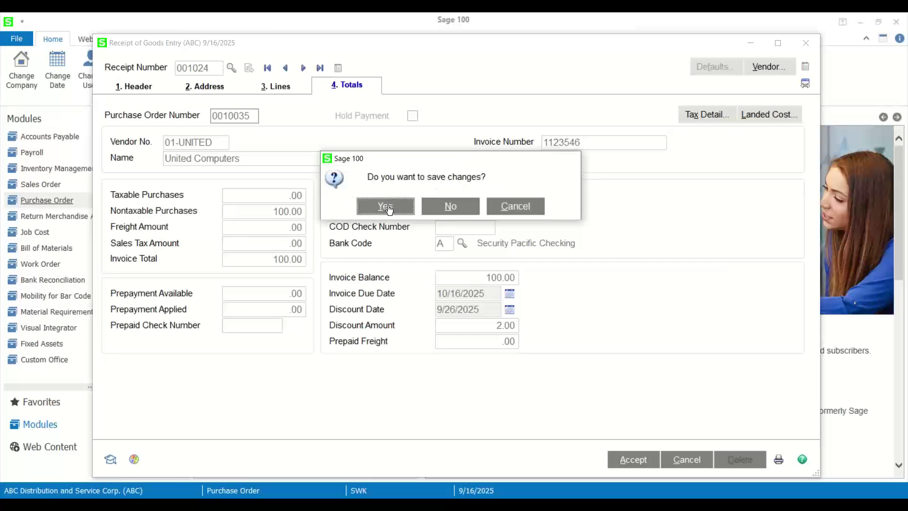
left_click(385, 206)
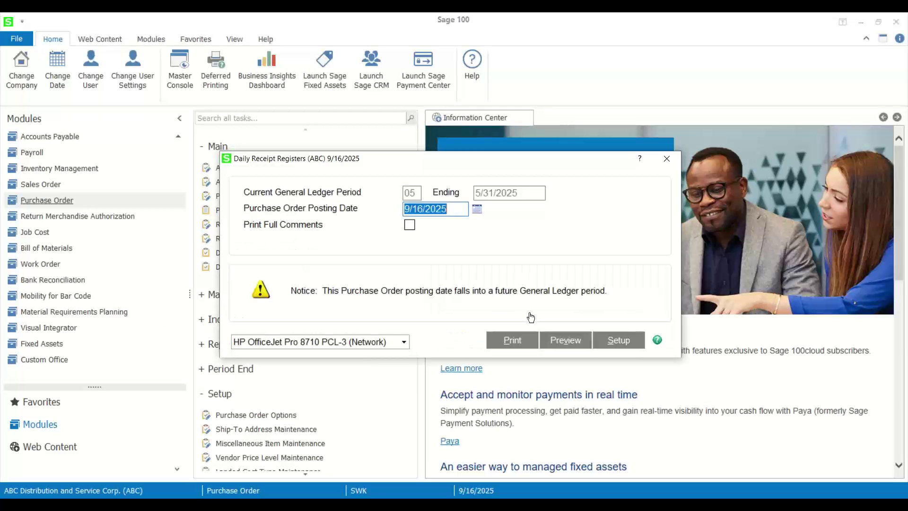
Preview the daily receipt registers for posting date 9/16/2025, close each report and post the update without running the daily transaction register
left_click(564, 341)
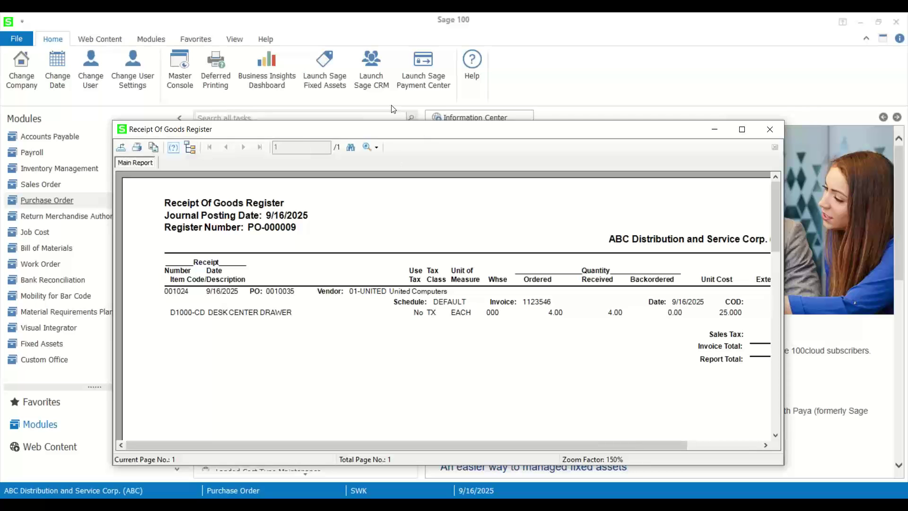
left_click_drag(419, 129, 314, 27)
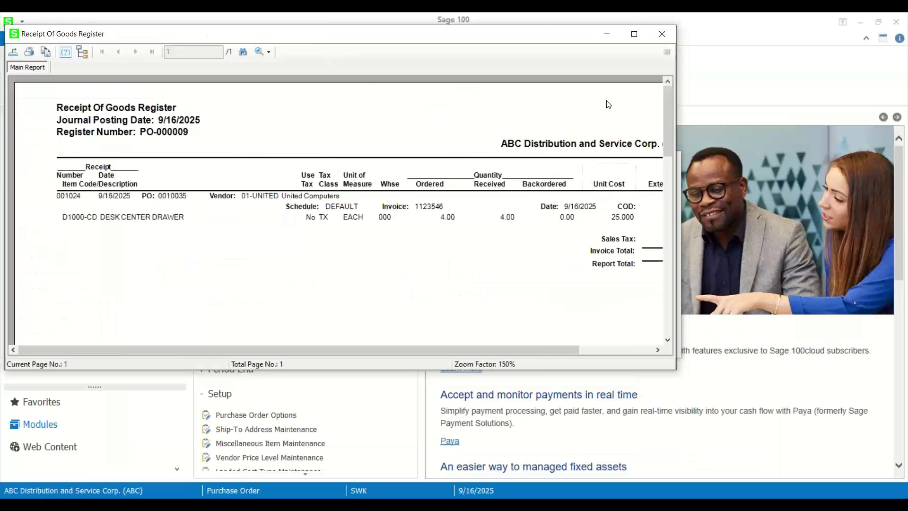
left_click(656, 30)
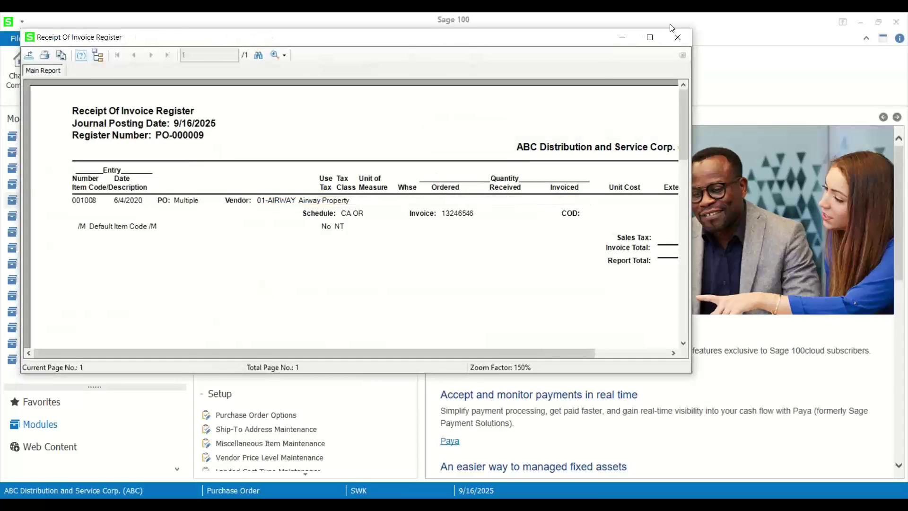
left_click(675, 36)
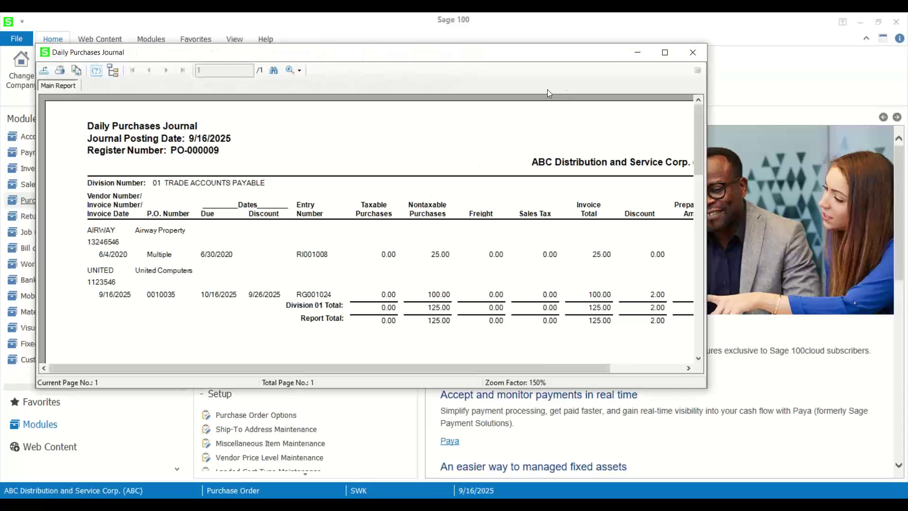
left_click(693, 52)
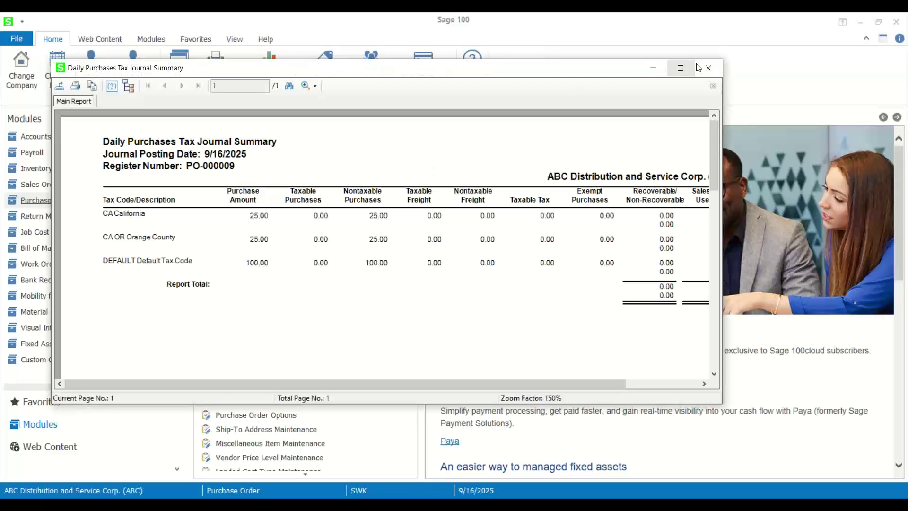
left_click(702, 69)
left_click(419, 206)
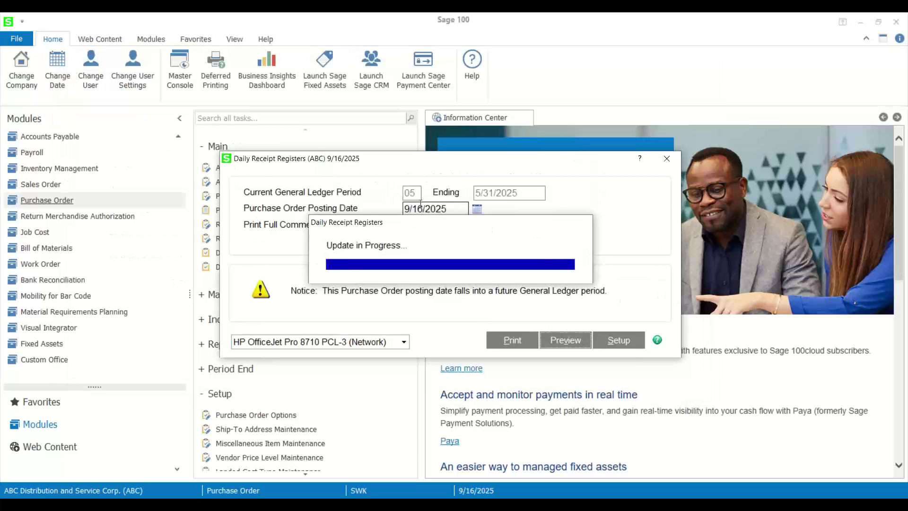
left_click(475, 206)
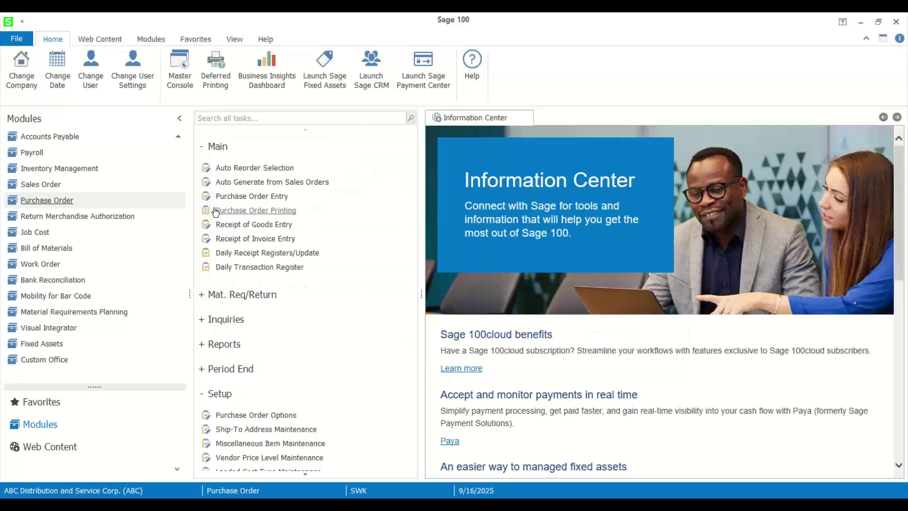
Open item D1000-CD in Item Maintenance from the Inventory Management item list
left_click(74, 171)
left_click(239, 166)
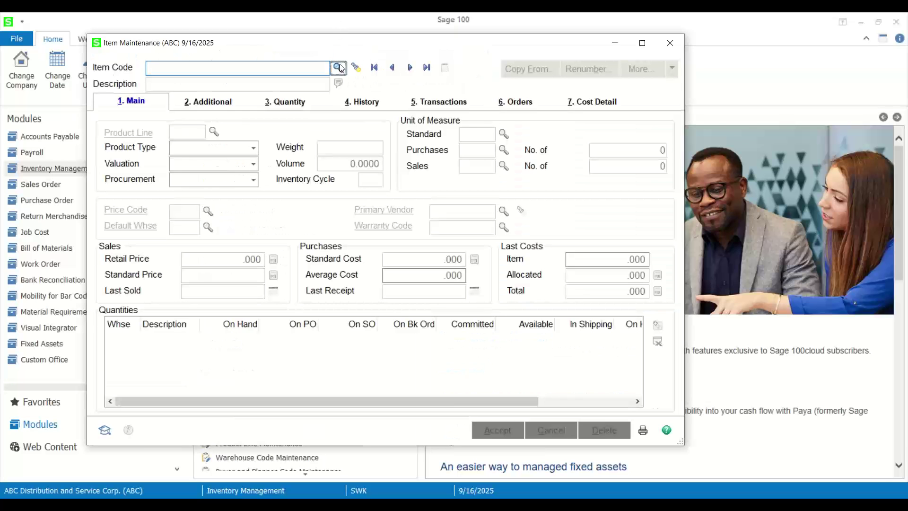
left_click(333, 71)
scroll(358, 245, "down", 4)
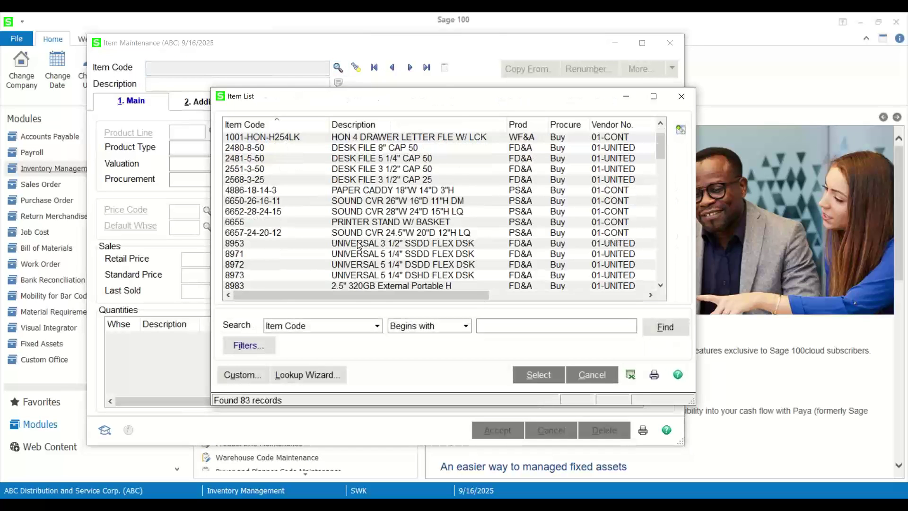
scroll(358, 245, "down", 4)
left_click(269, 210)
double_click(269, 211)
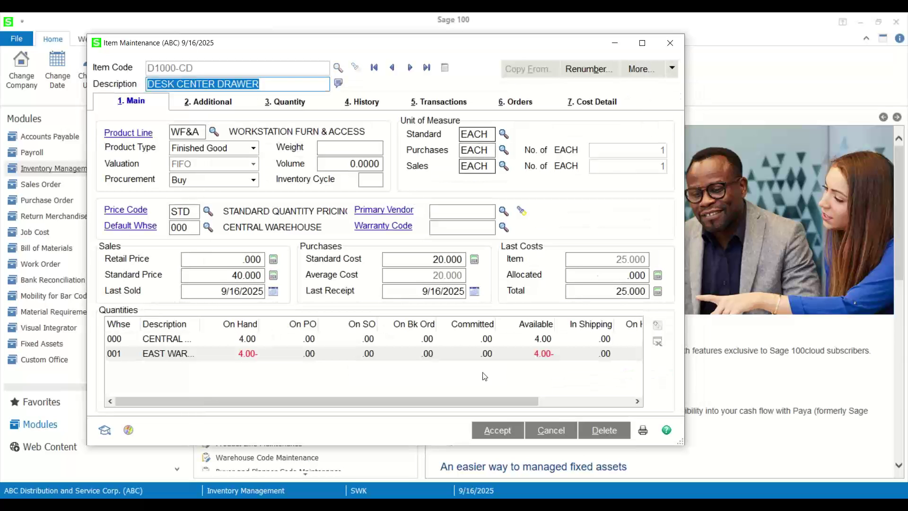
Check D1000-CD's warehouse quantities, purchase orders, Central Warehouse cost detail and transactions
left_click(355, 356)
left_click(363, 338)
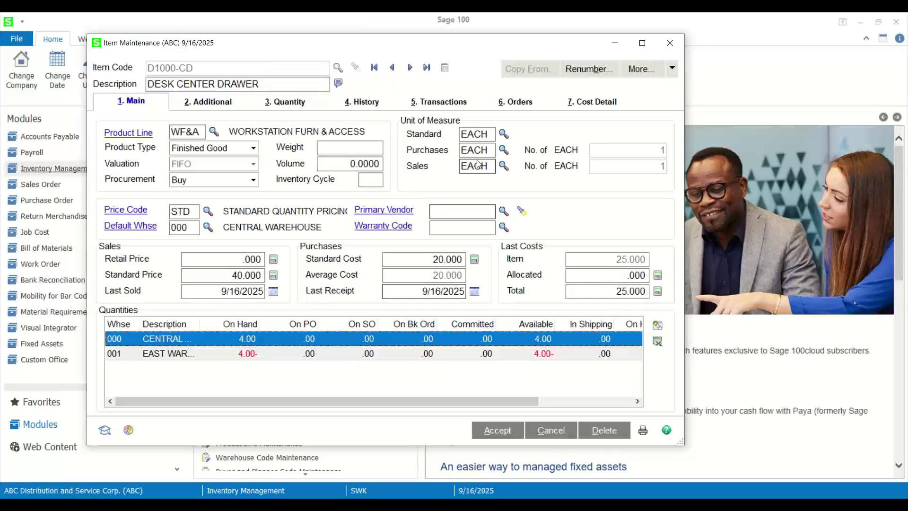
left_click(518, 101)
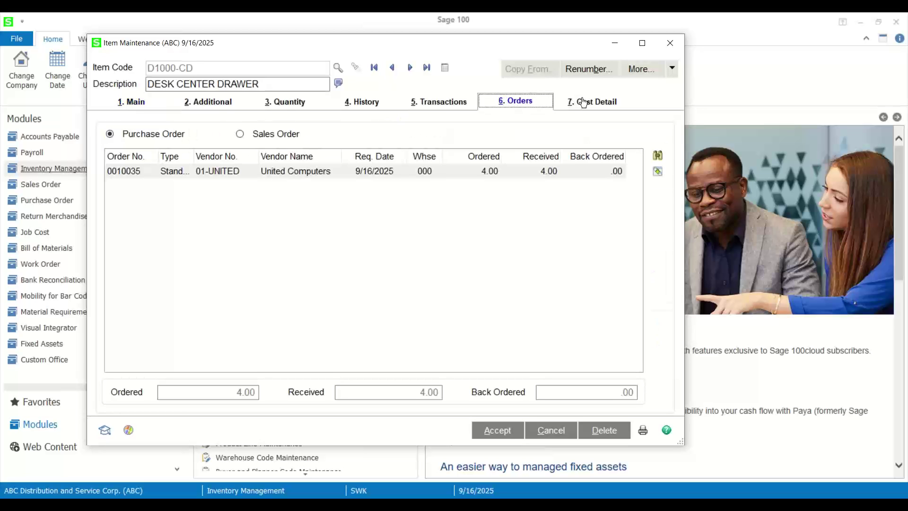
left_click(586, 102)
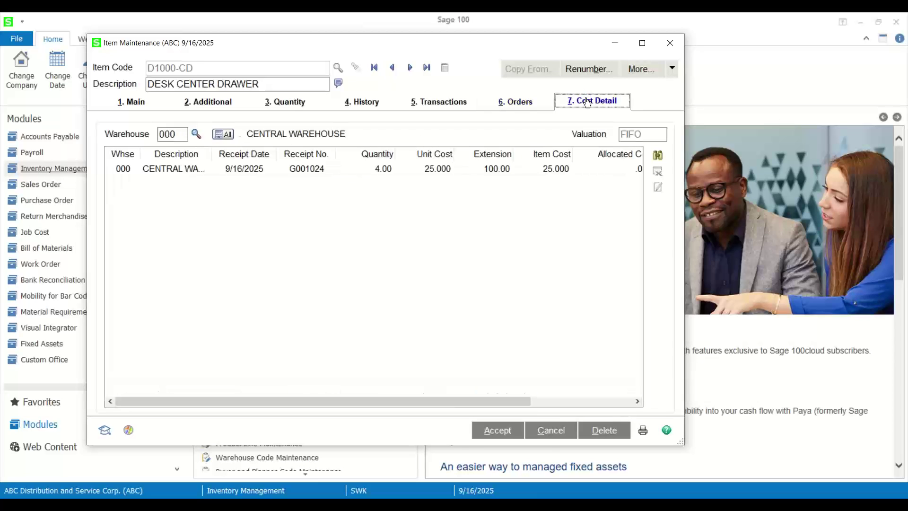
left_click(433, 113)
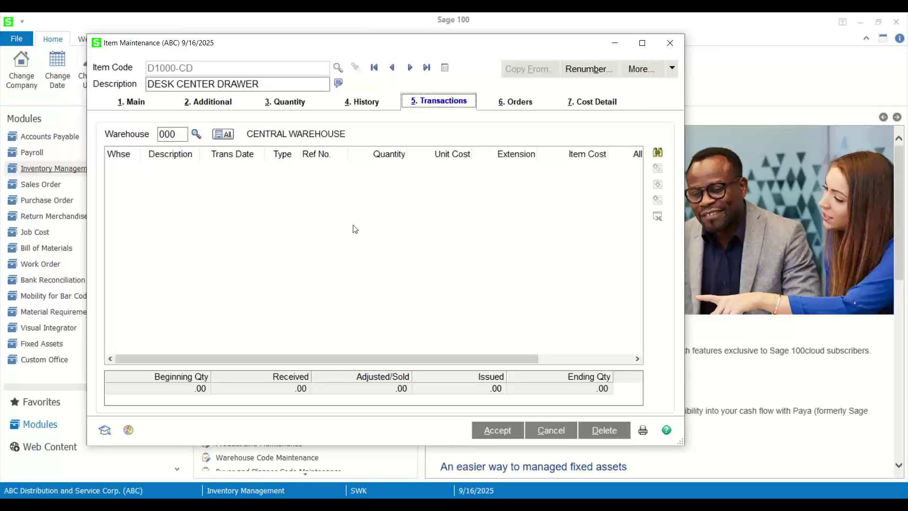
Preview the Inventory Negative Tier Report for all product lines and warehouses, keeping its setup window open, and maximize the report
left_click(614, 43)
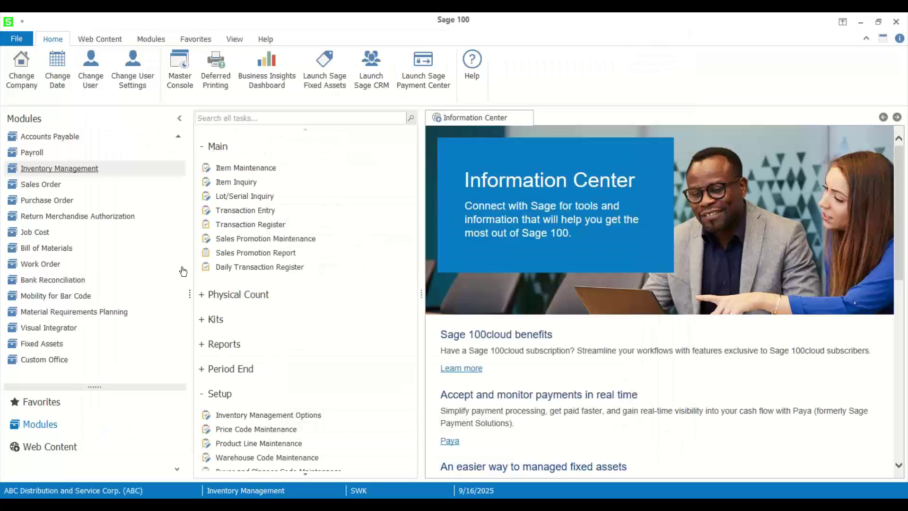
left_click(226, 370)
scroll(265, 383, "down", 2)
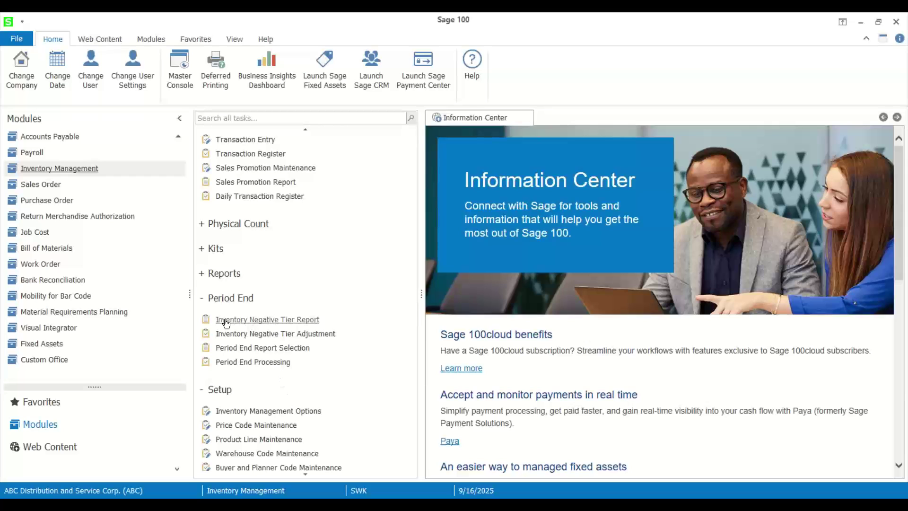
left_click(267, 320)
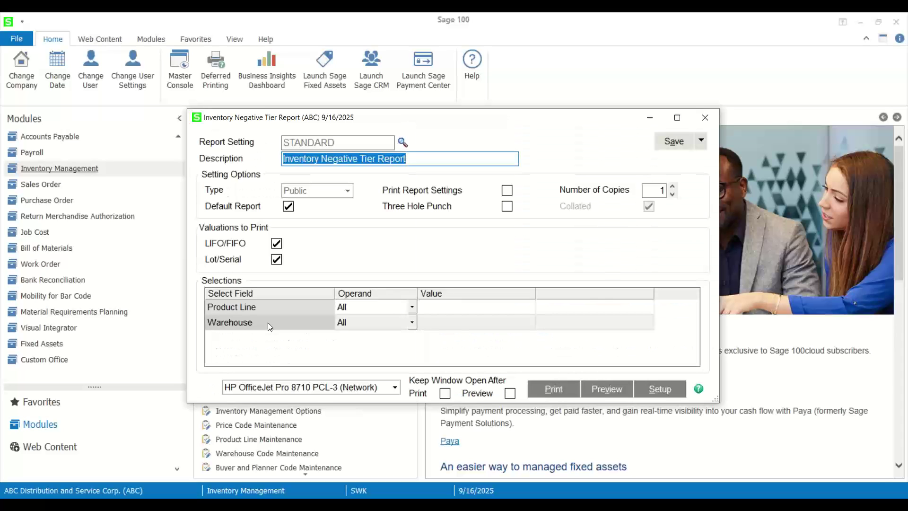
left_click(509, 393)
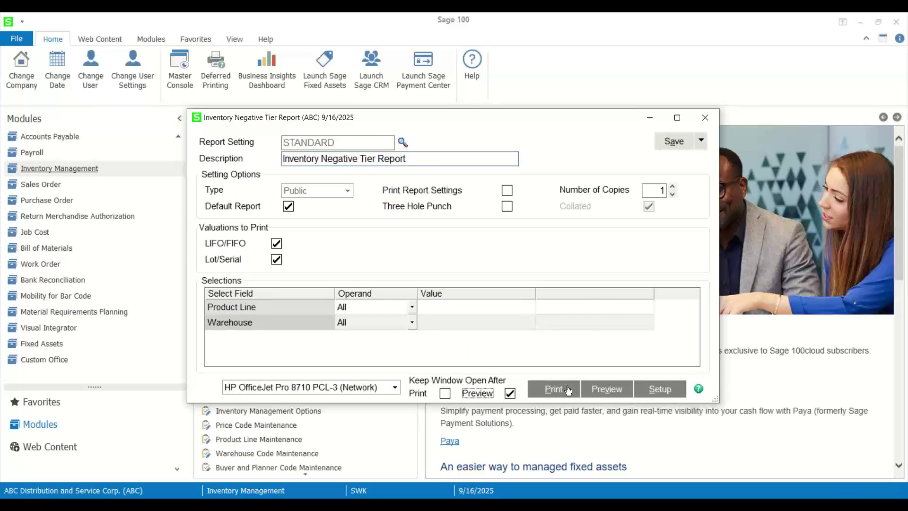
left_click(598, 390)
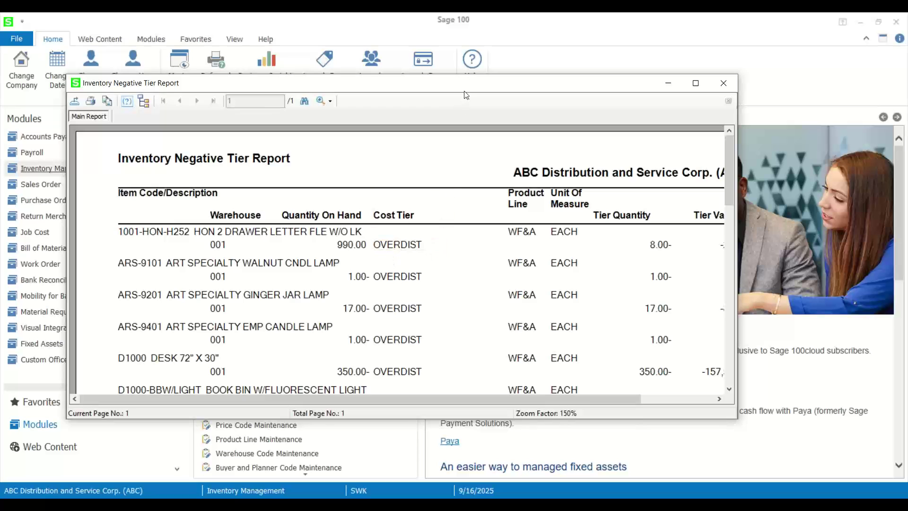
left_click_drag(456, 86, 386, 77)
left_click(625, 75)
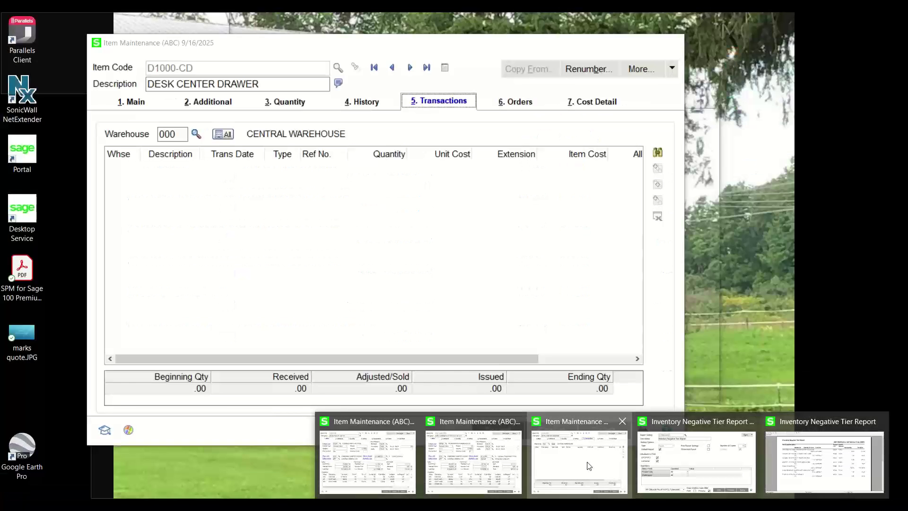
Bring the D1000-CD item record in front of the report, accept it and load item D1000
left_click(587, 461)
left_click_drag(383, 45, 534, 41)
left_click(656, 422)
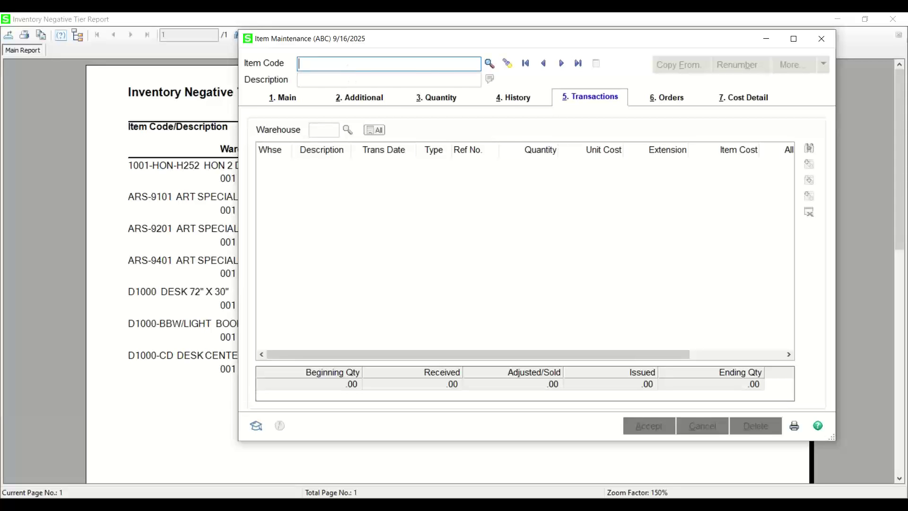
type("D1000")
key("Tab")
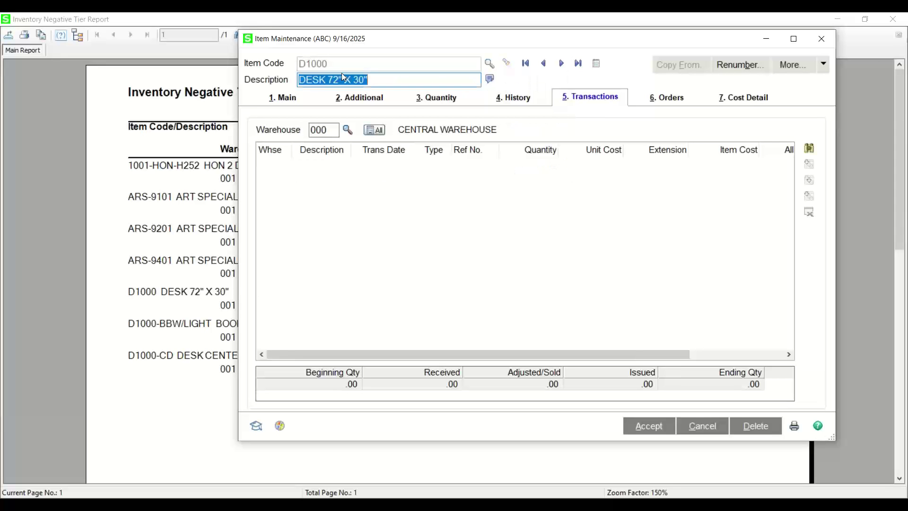
left_click_drag(537, 45, 401, 73)
Show item D1000's cost detail for all warehouses and select the OVERDIST tier of the East Warehouse
left_click(483, 134)
left_click(482, 132)
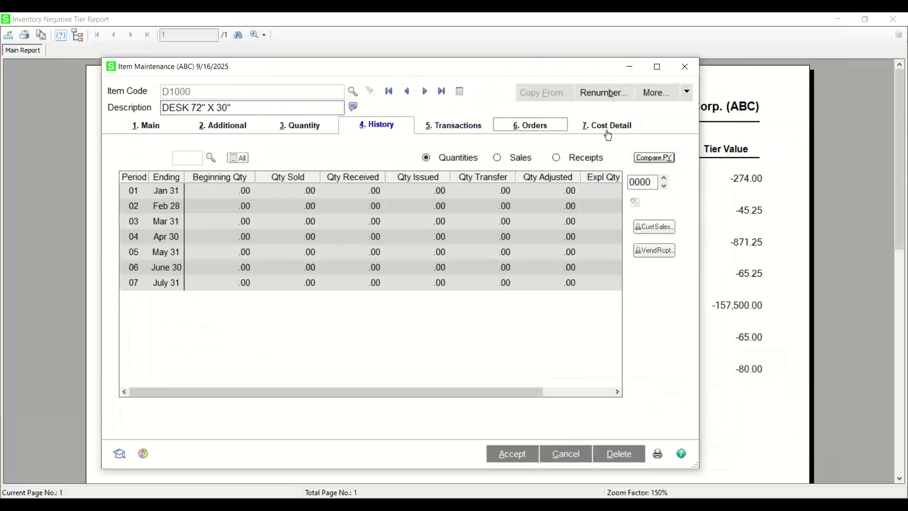
left_click(610, 133)
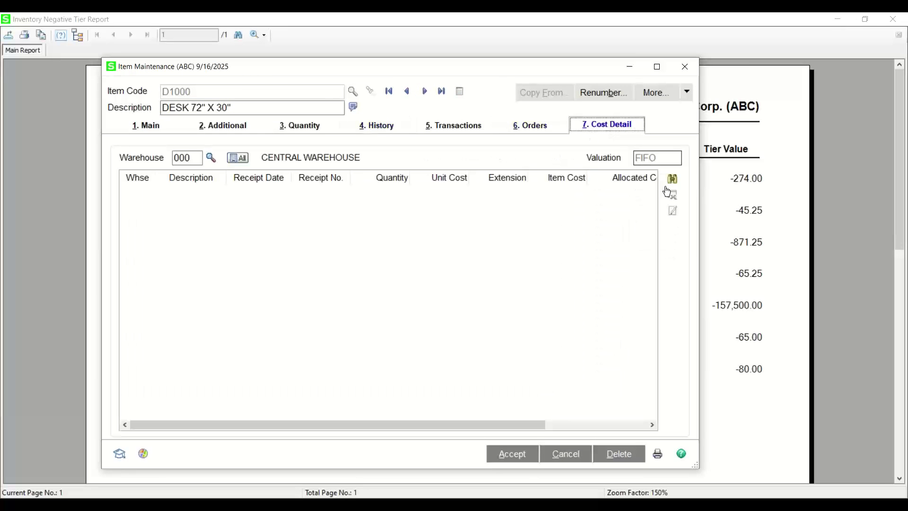
left_click(671, 179)
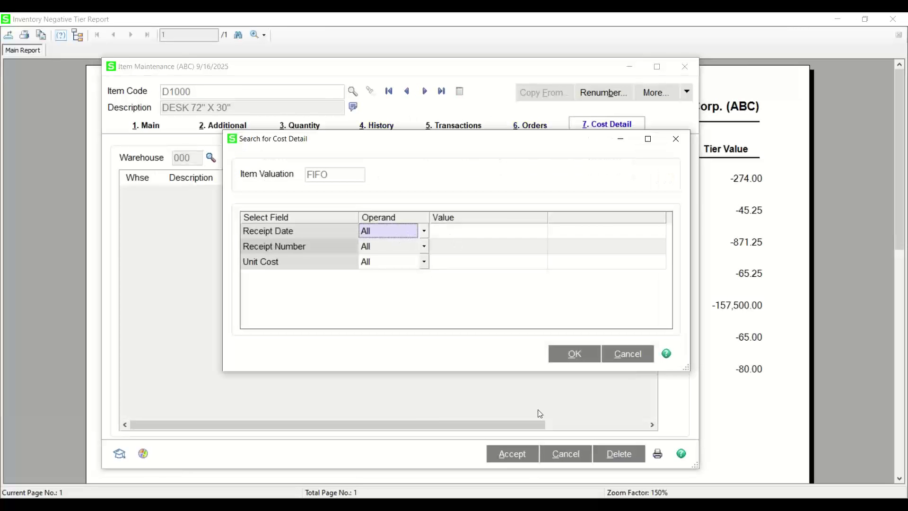
left_click(574, 353)
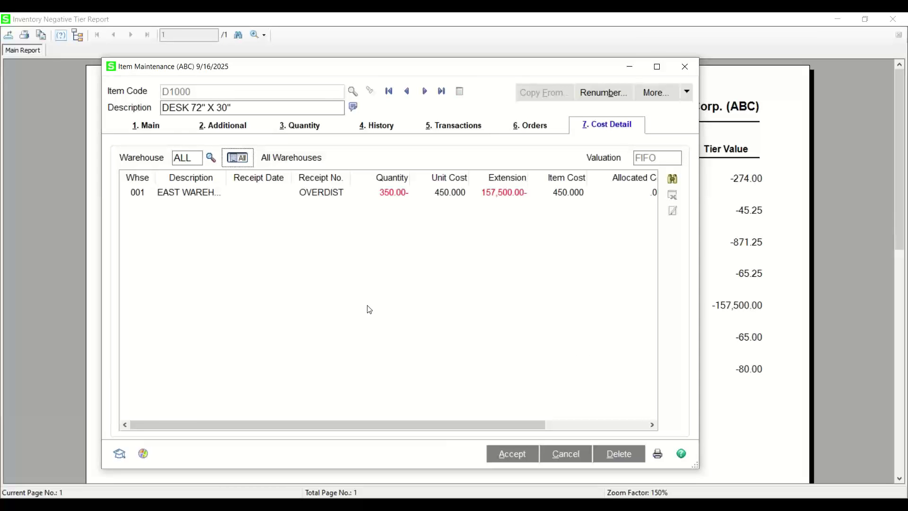
left_click(324, 192)
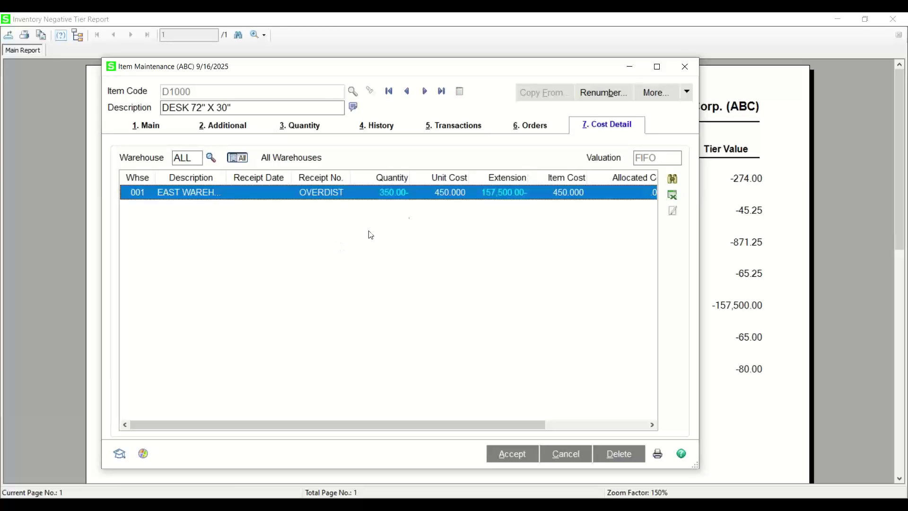
Search D1000's transactions without filters across all warehouses, review the East Warehouse sale and return to the cost detail
left_click(464, 127)
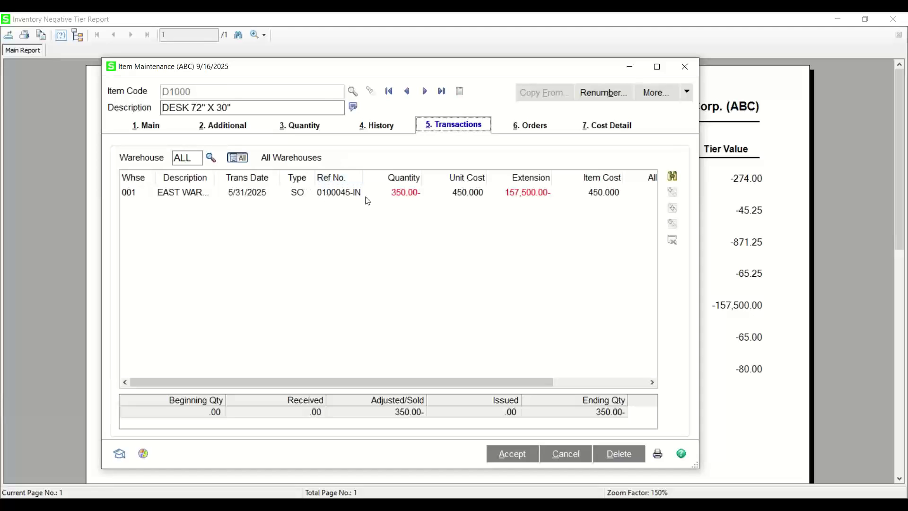
left_click(672, 176)
left_click(424, 263)
left_click(373, 276)
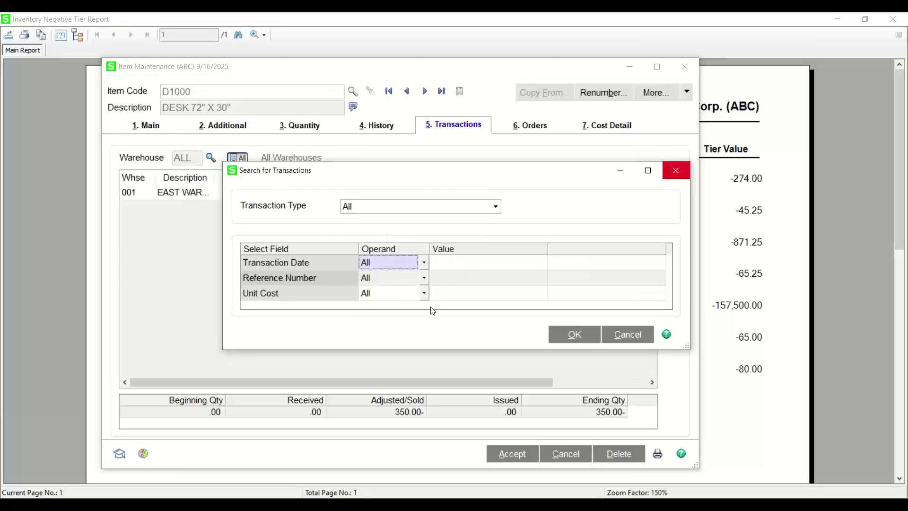
left_click(565, 333)
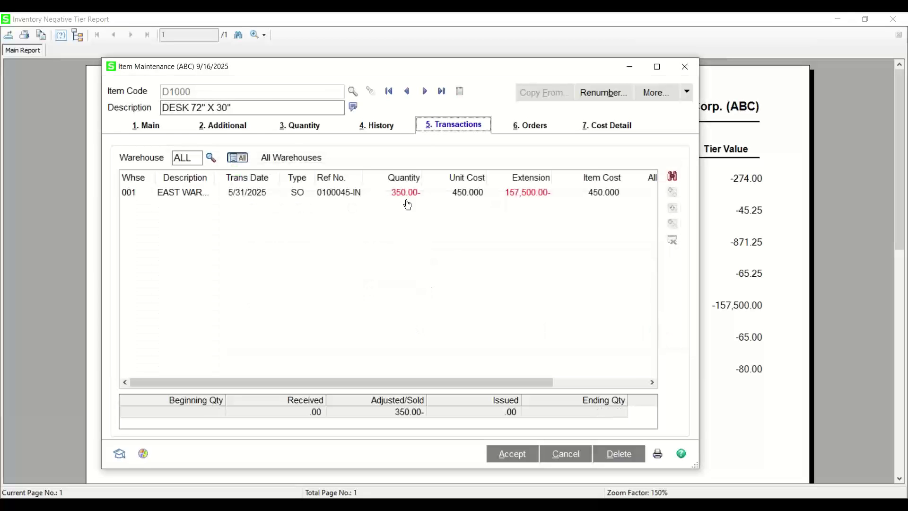
left_click(238, 159)
key("space")
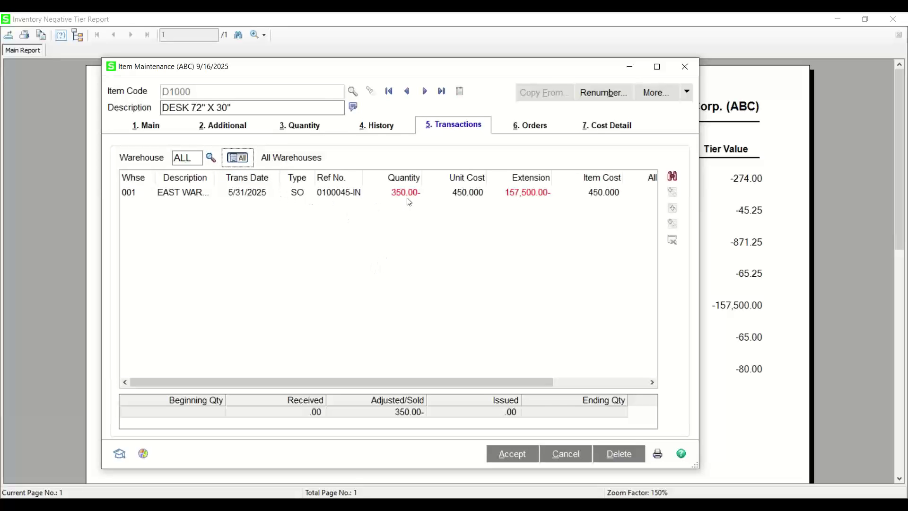
left_click(604, 126)
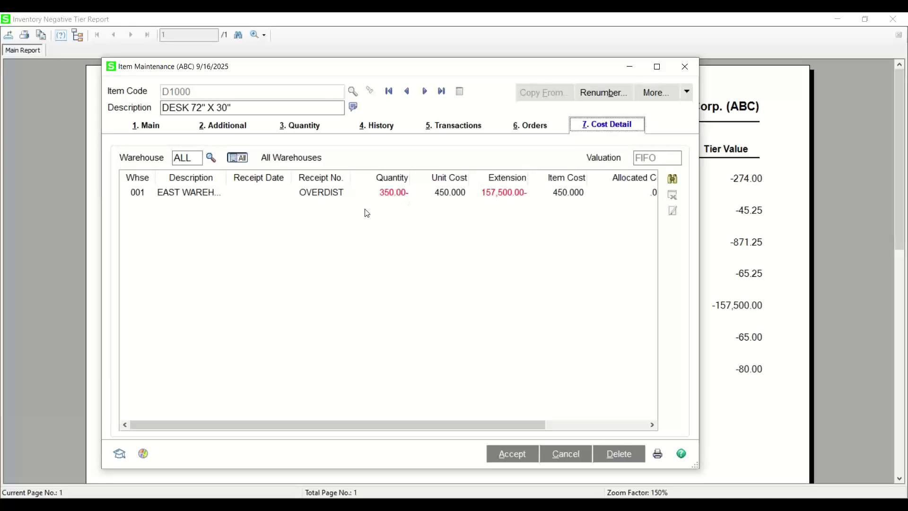
Close the D1000 item record, the Inventory Negative Tier Report and the report's setup window
left_click(684, 66)
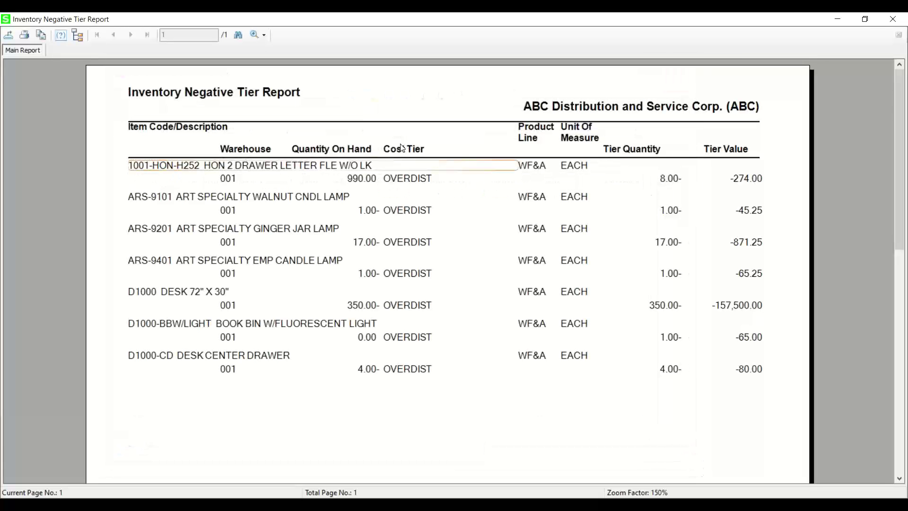
left_click(893, 19)
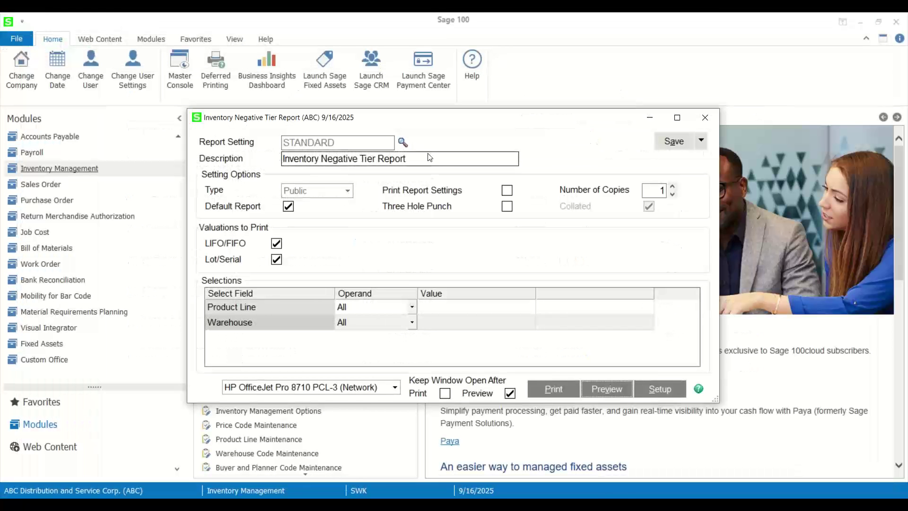
left_click(704, 117)
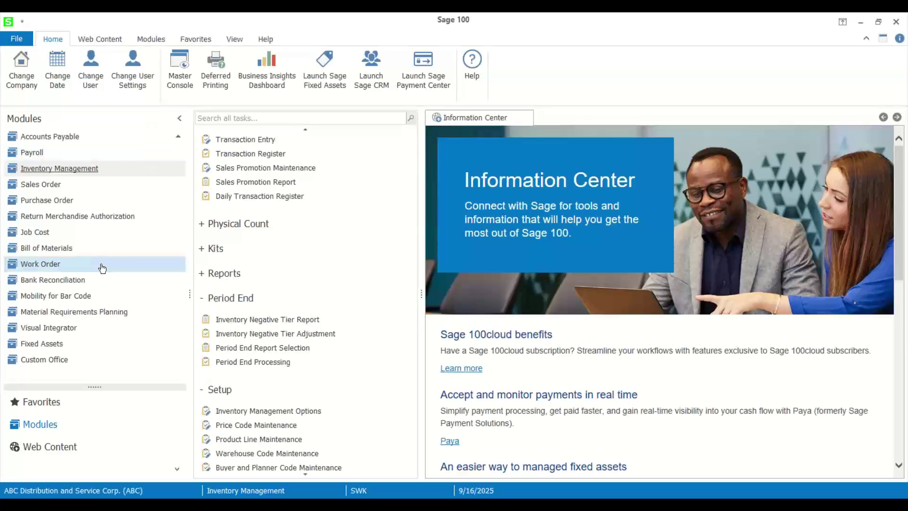
Preview the Vendor Price Level Listing from Vendor Price Level Maintenance in Purchase Order and maximize the listing
left_click(48, 200)
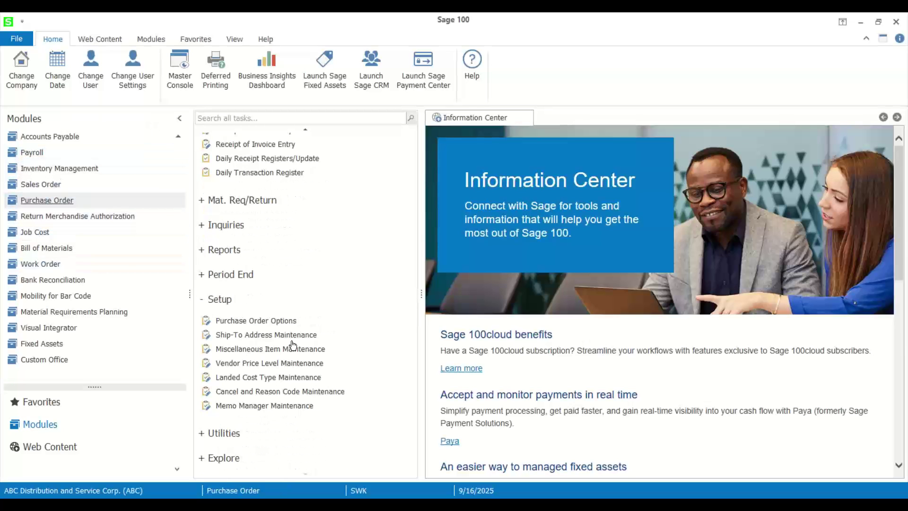
left_click(252, 361)
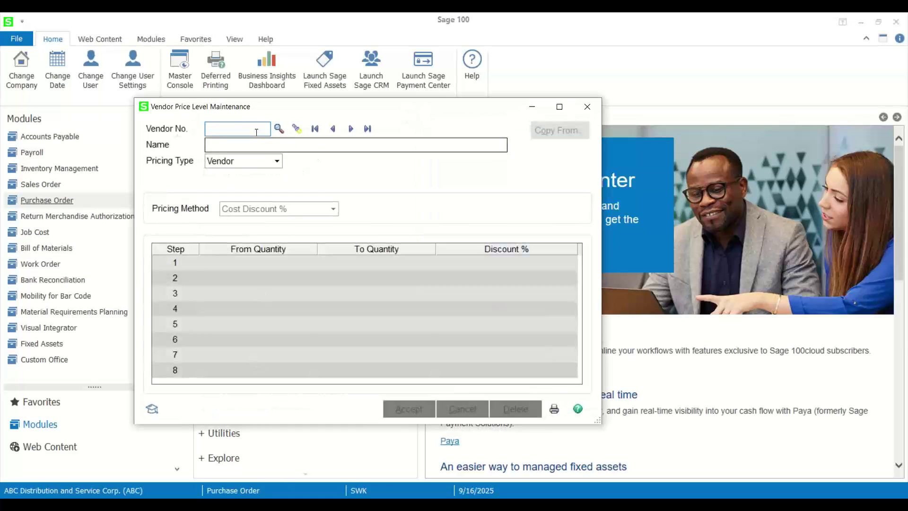
left_click(554, 410)
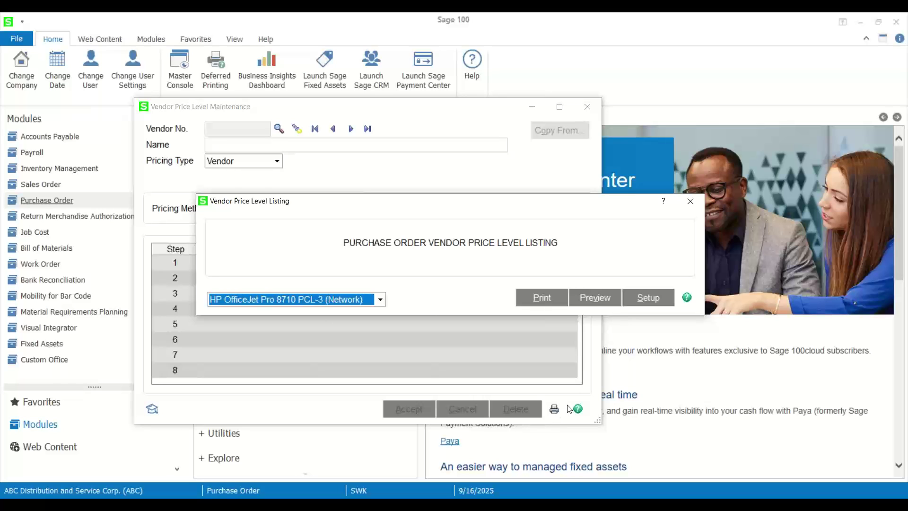
left_click(597, 303)
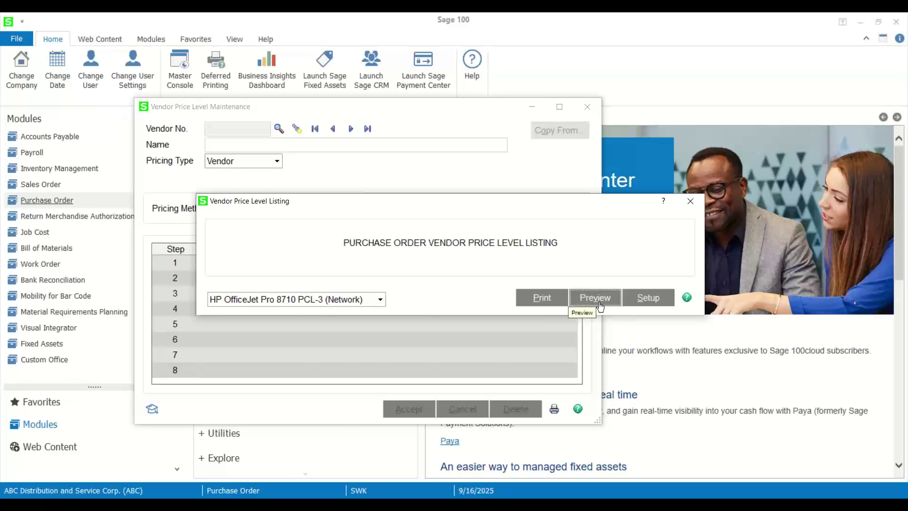
left_click(597, 297)
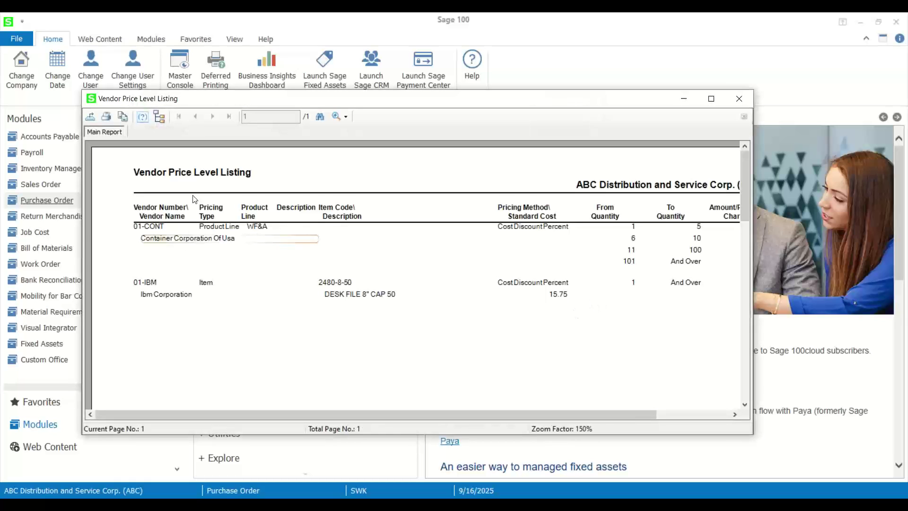
left_click_drag(409, 103, 334, 83)
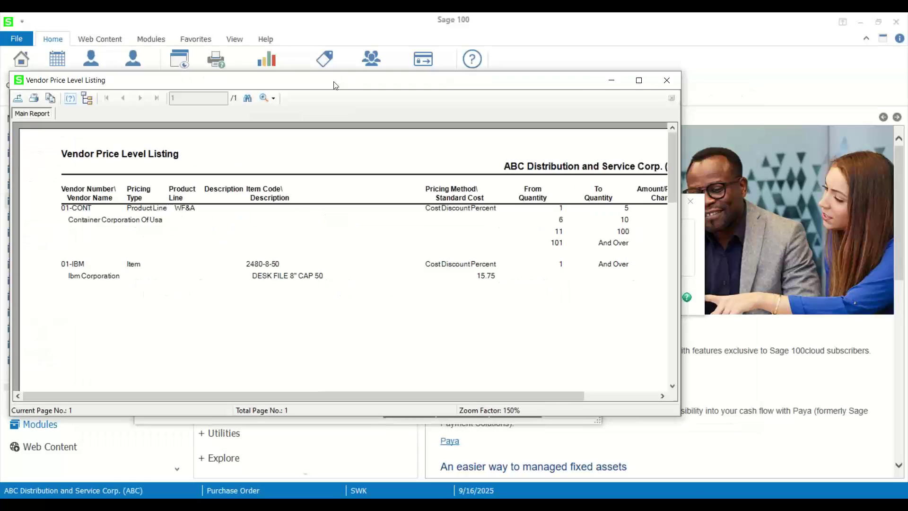
left_click(638, 80)
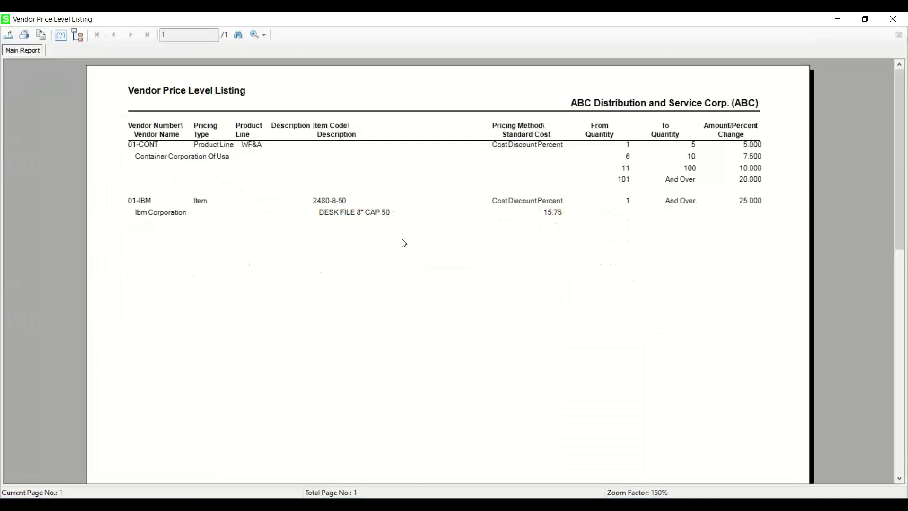
Review the listing's vendors, pricing types and item code at 200% zoom, then close it and its maintenance windows
left_click(146, 145)
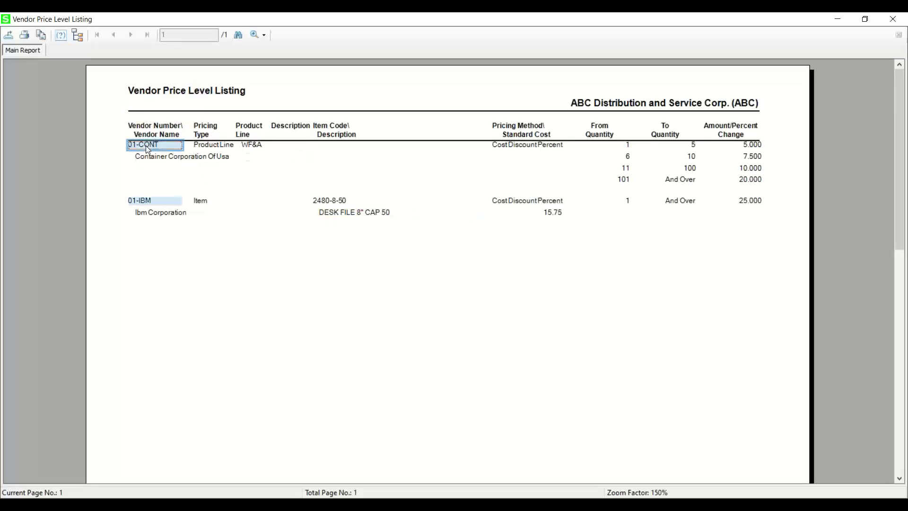
left_click(260, 152)
left_click(323, 204)
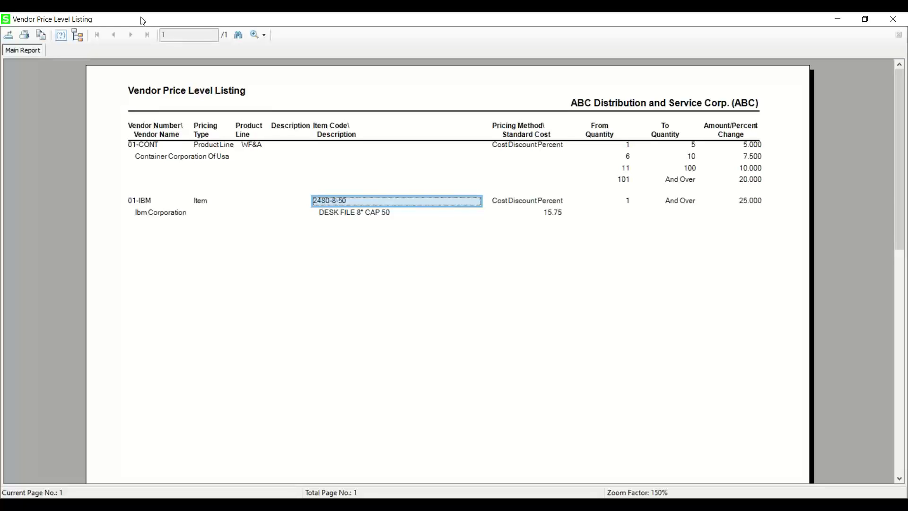
left_click(258, 35)
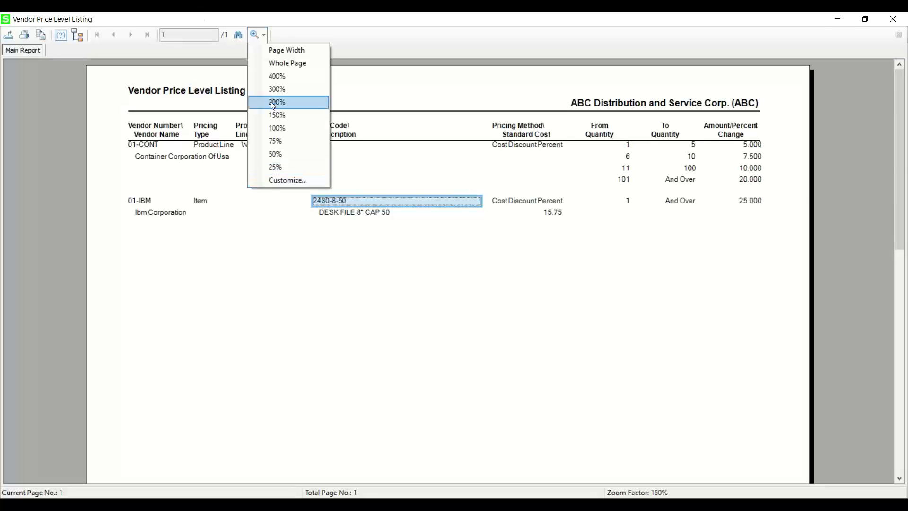
left_click(274, 102)
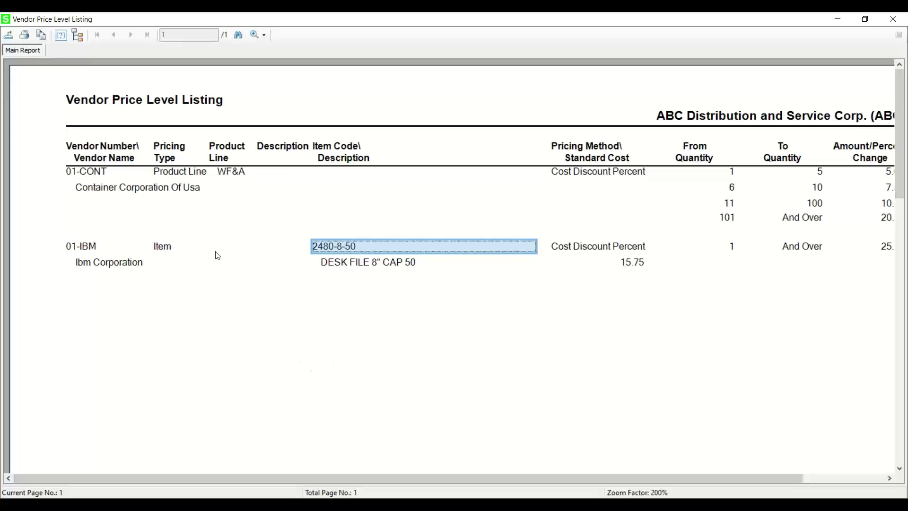
left_click(192, 174)
left_click(162, 249)
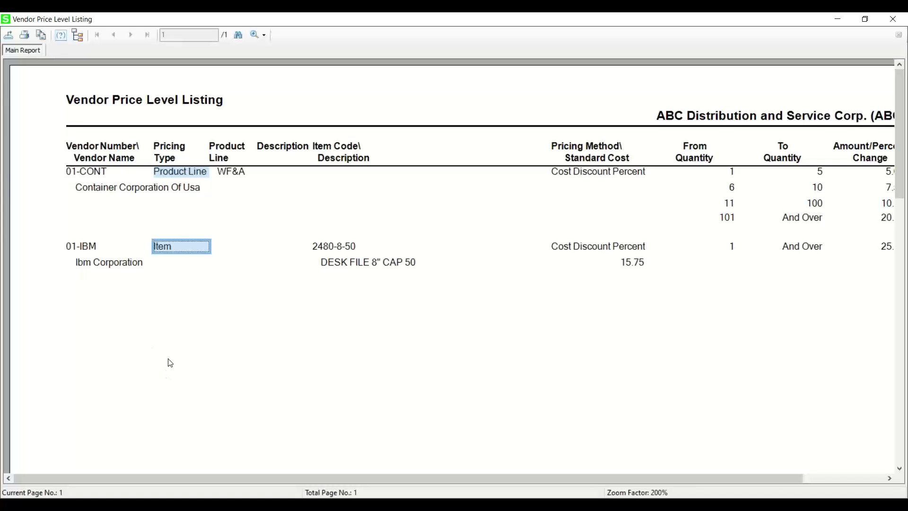
left_click(359, 263)
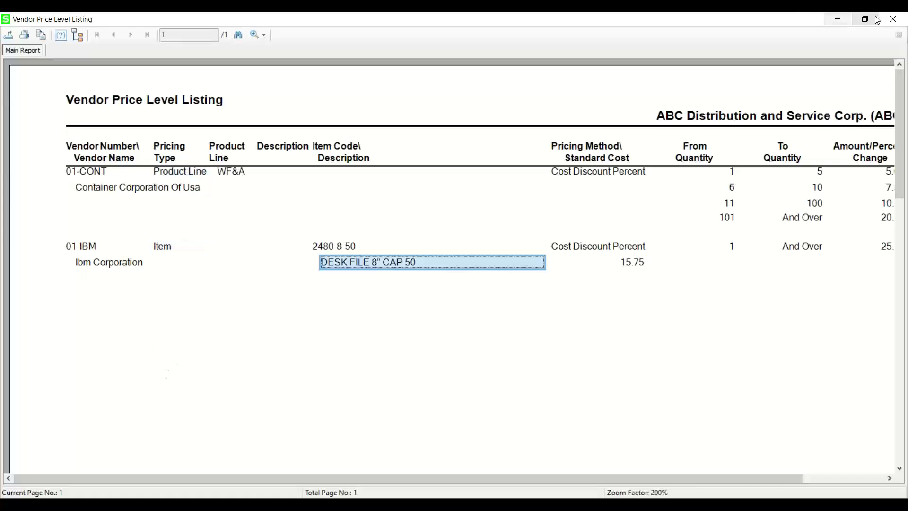
left_click(892, 23)
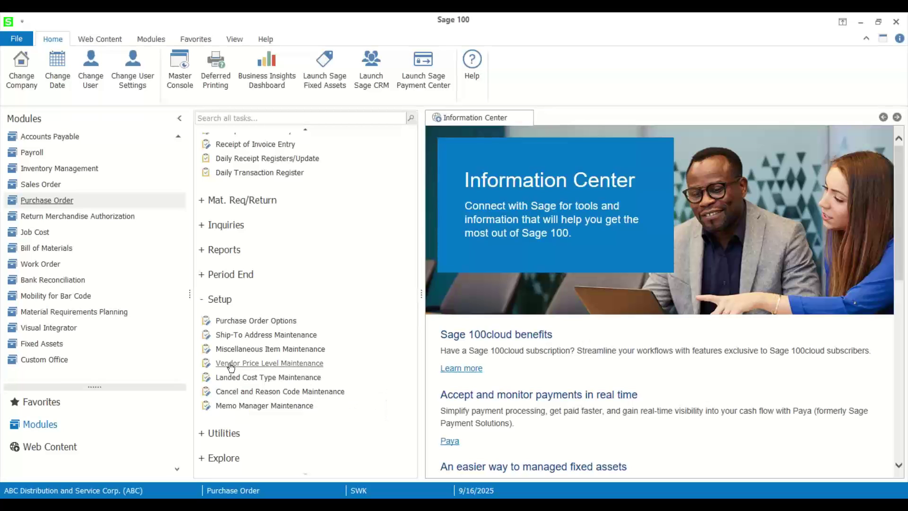
Preview the Customer Pricing Report from the Accounts Receivable reports, keeping its setup window open, and maximize the report
scroll(228, 290, "up", 2)
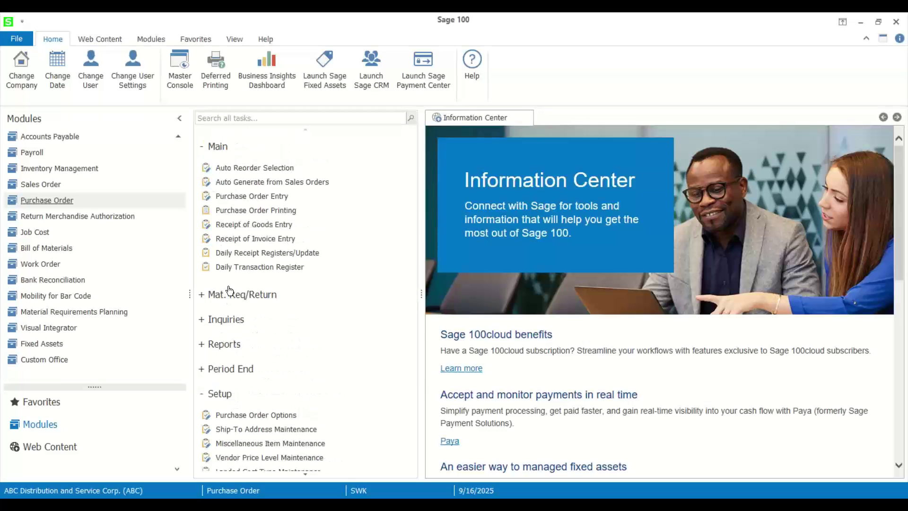
left_click(204, 150)
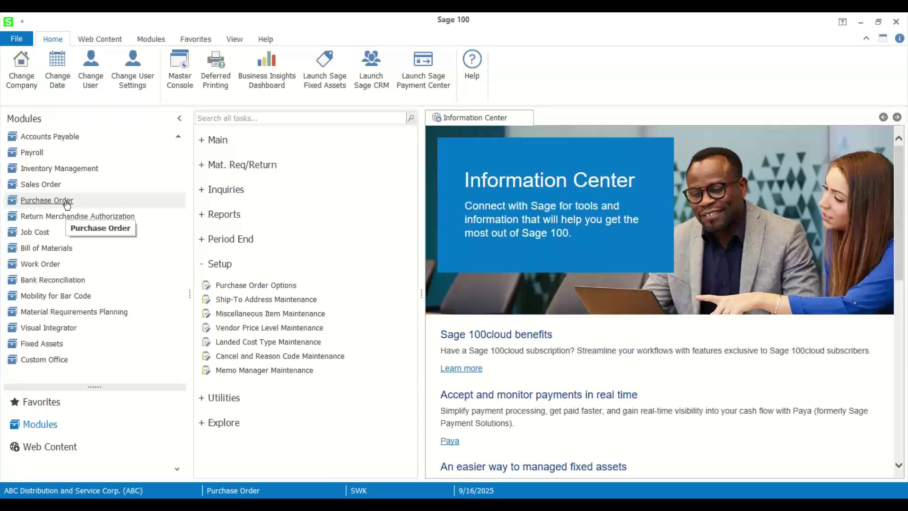
scroll(67, 204, "up", 1)
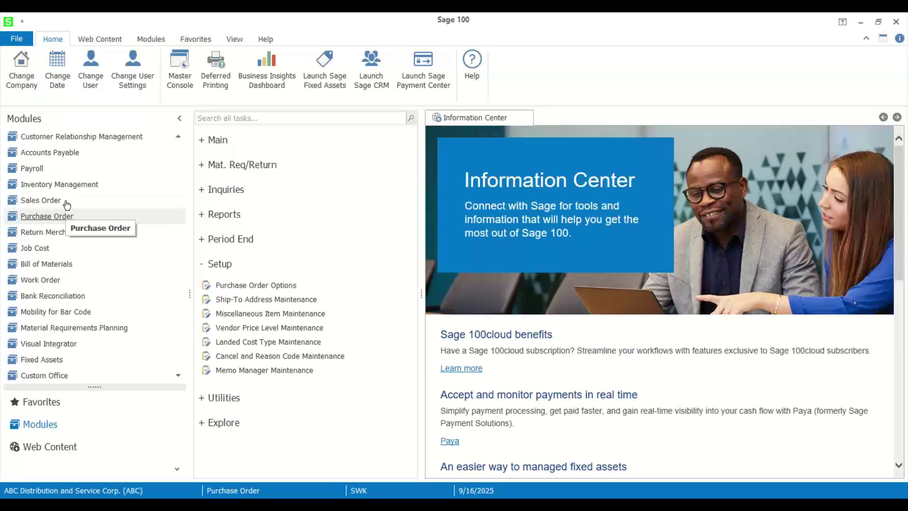
scroll(70, 199, "up", 2)
left_click(71, 152)
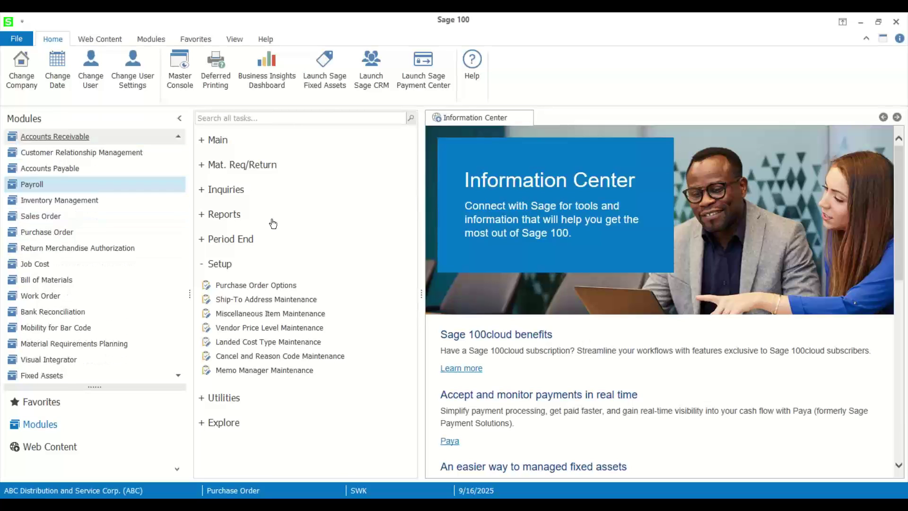
scroll(232, 371, "down", 2)
left_click(237, 283)
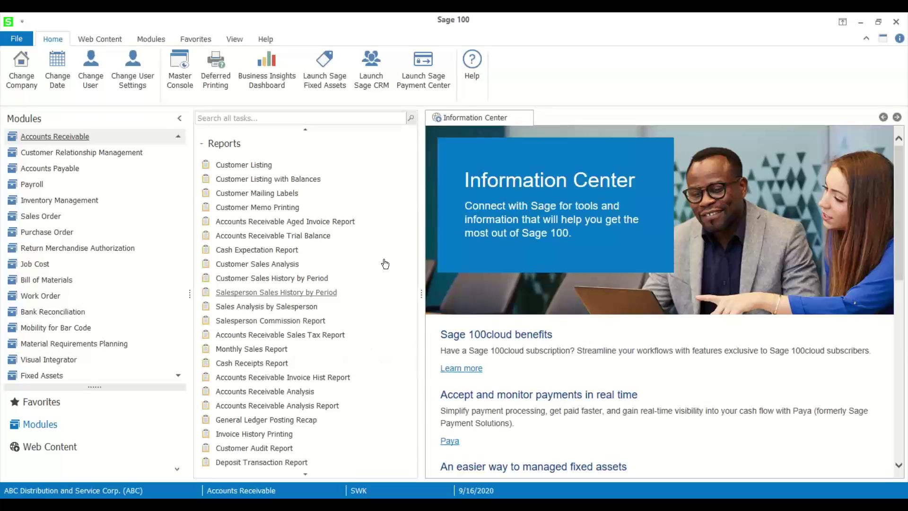
scroll(320, 295, "down", 2)
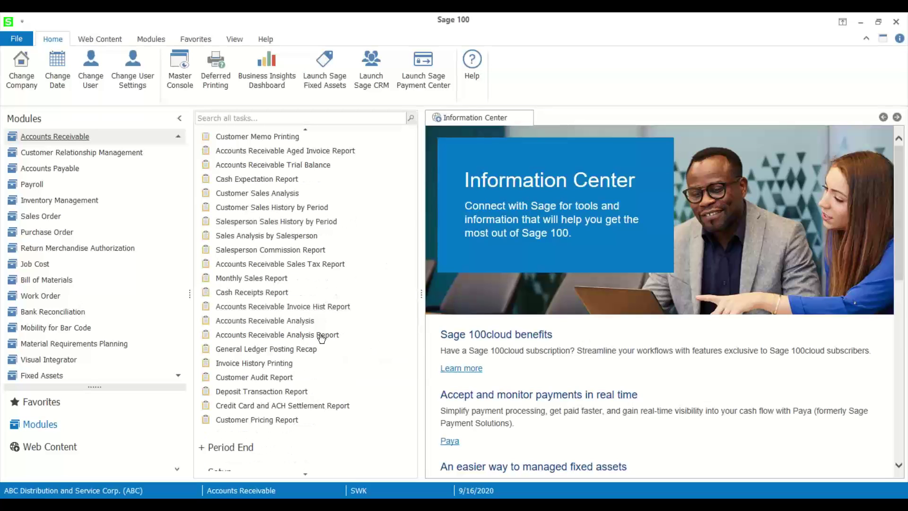
left_click(282, 420)
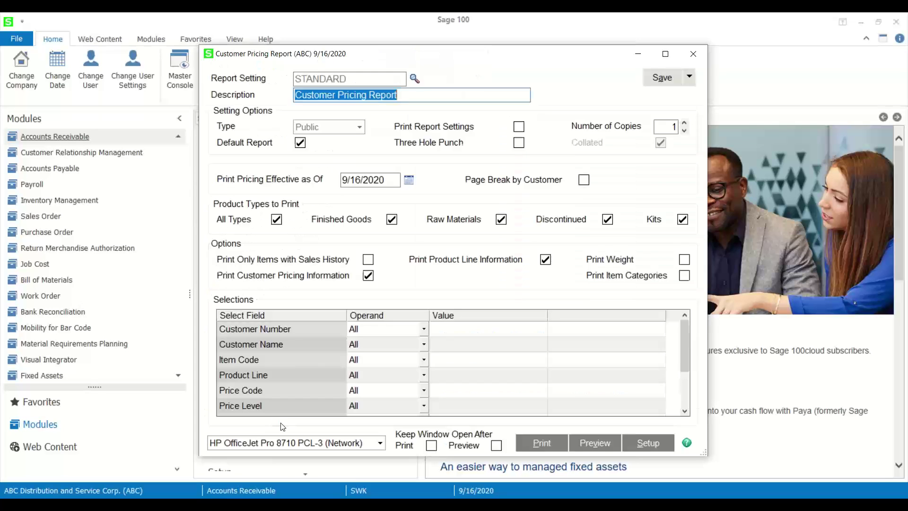
left_click(496, 445)
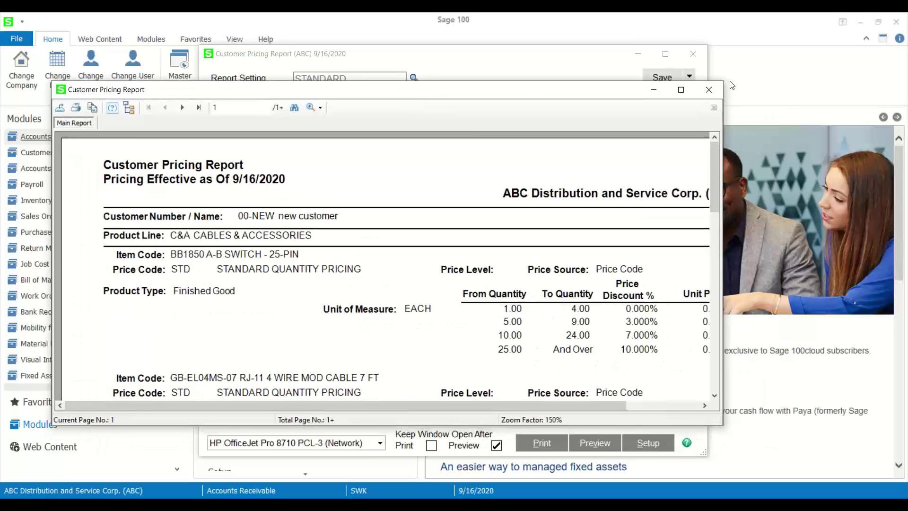
left_click(684, 89)
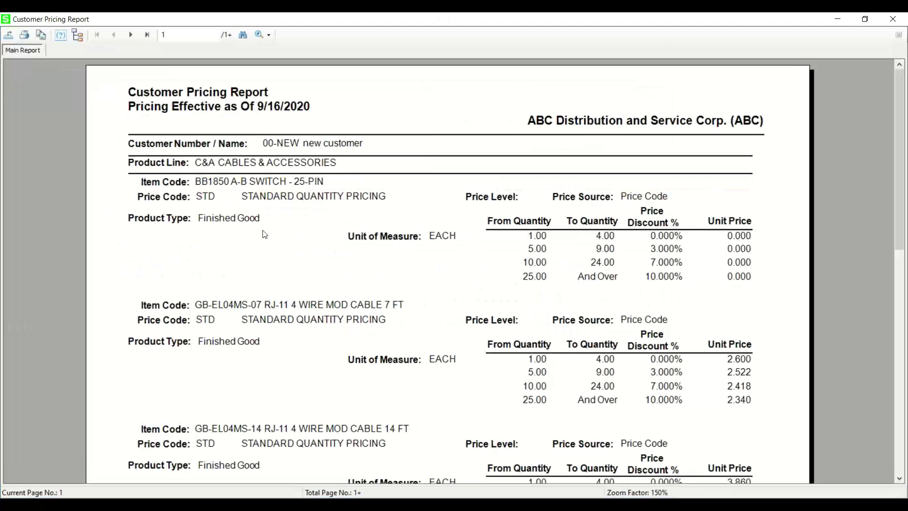
Examine the customer, product lines, price codes and quantity pricing on pages 1 to 4 of the Customer Pricing Report
left_click(302, 141)
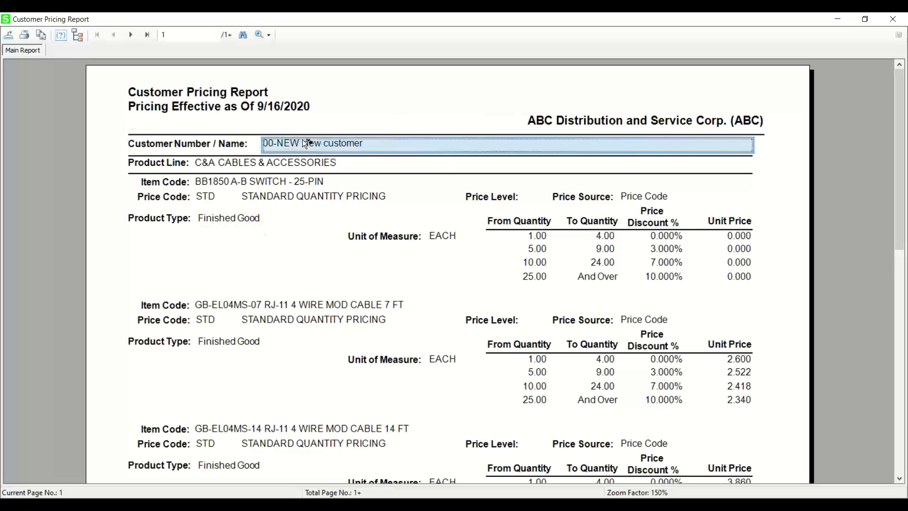
left_click(231, 163)
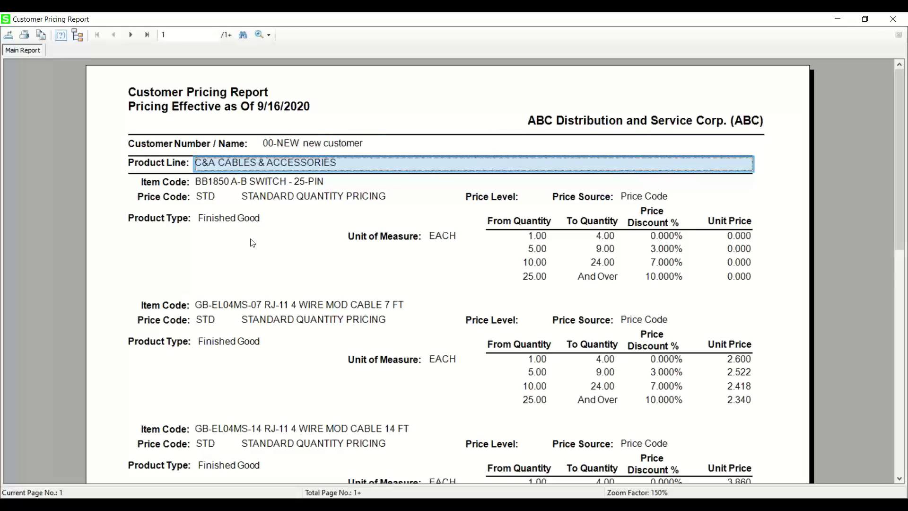
scroll(602, 248, "down", 6)
scroll(601, 265, "down", 4)
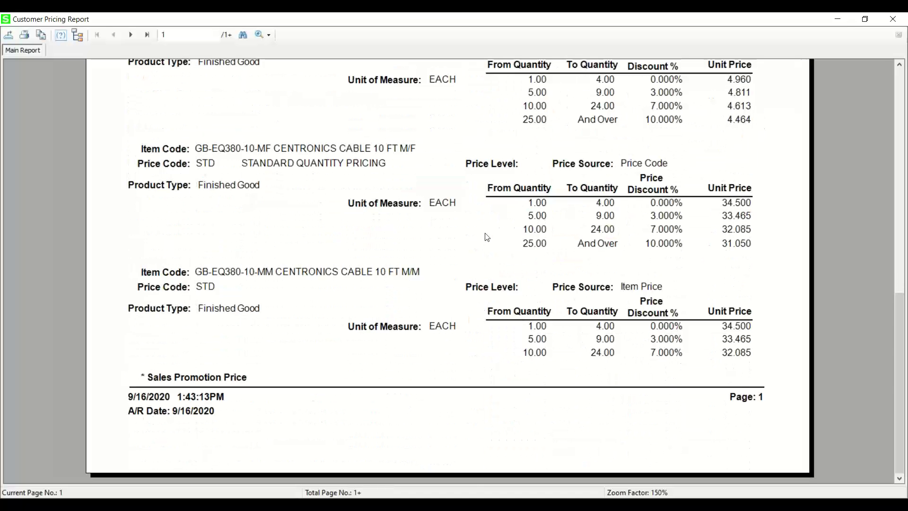
scroll(486, 235, "up", 5)
left_click(131, 35)
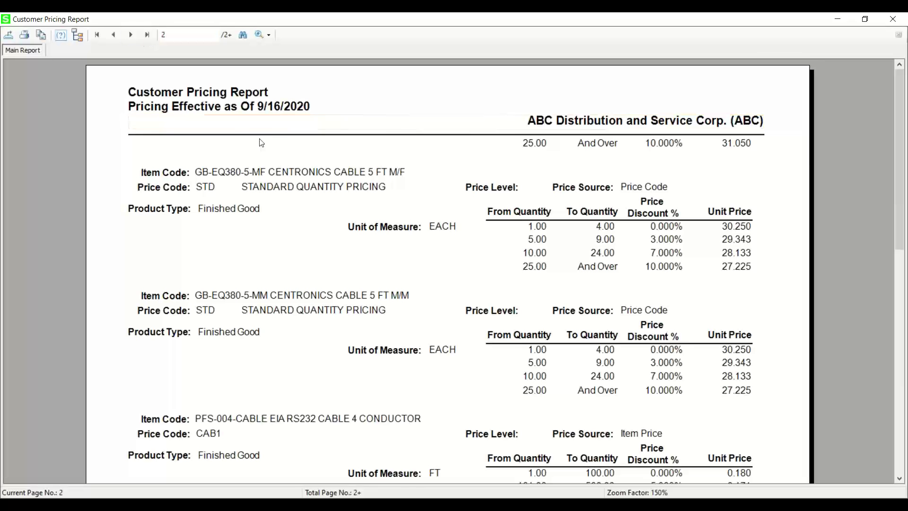
scroll(258, 152, "down", 8)
scroll(260, 152, "up", 9)
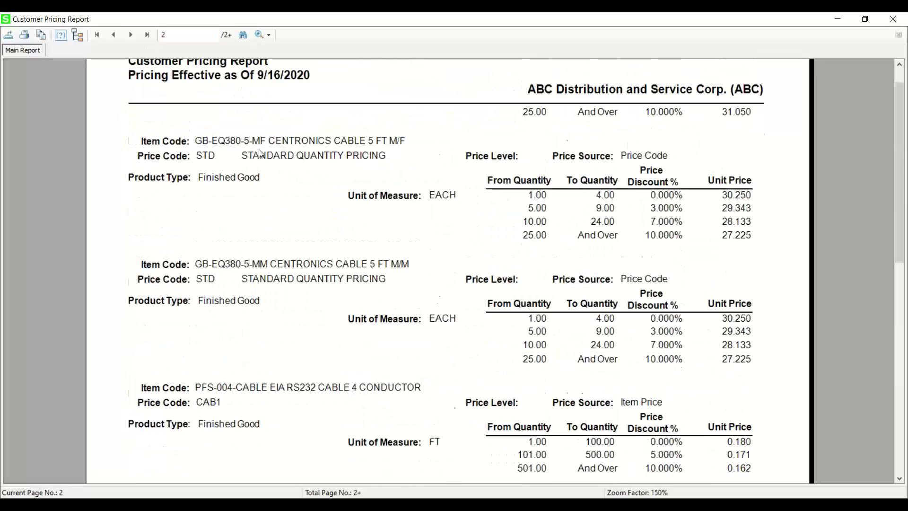
left_click(131, 35)
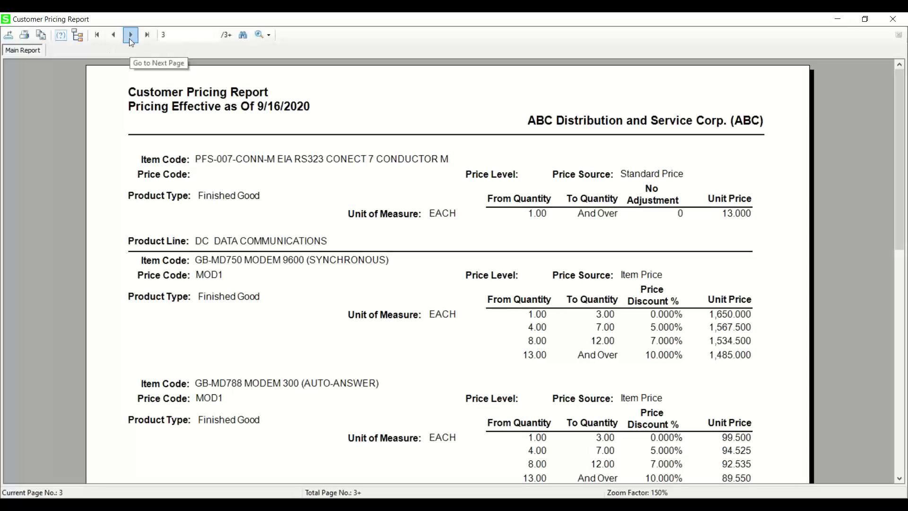
left_click(130, 35)
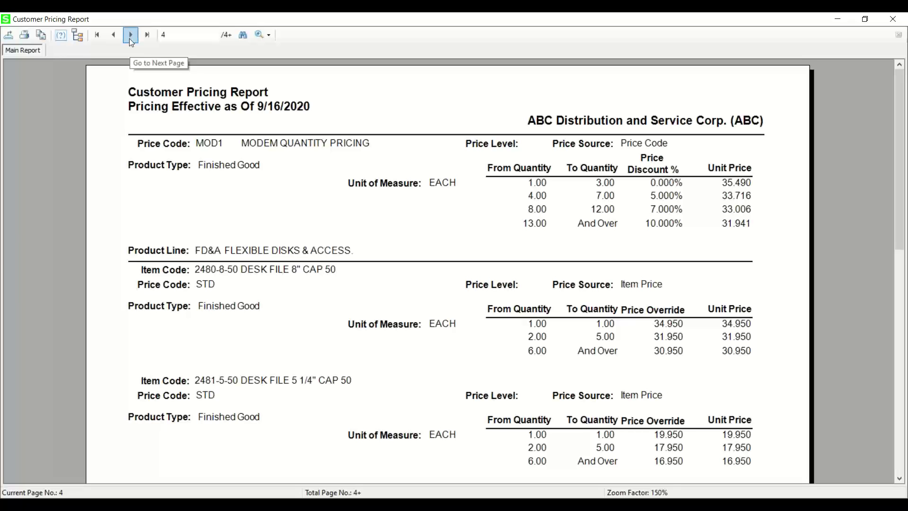
Close the Customer Pricing Report with its setup window and show the Inventory Management tasks
left_click(897, 18)
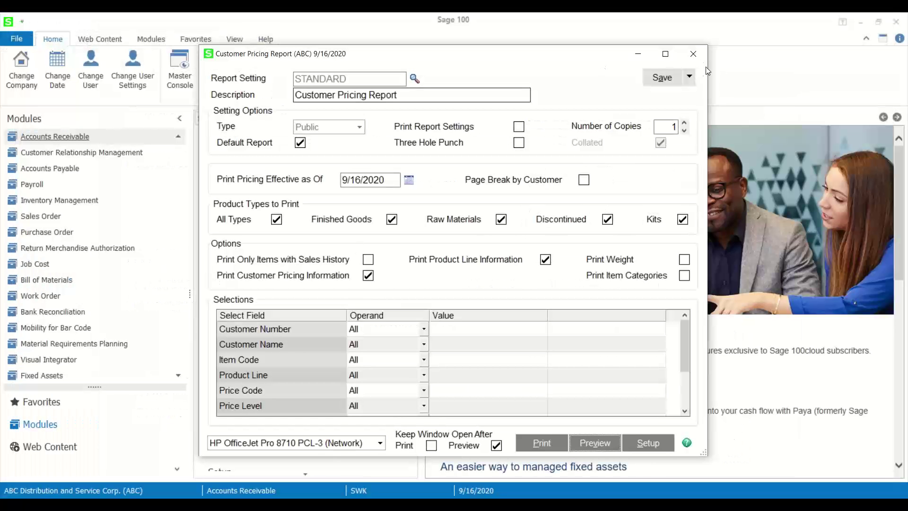
left_click(693, 60)
left_click(59, 199)
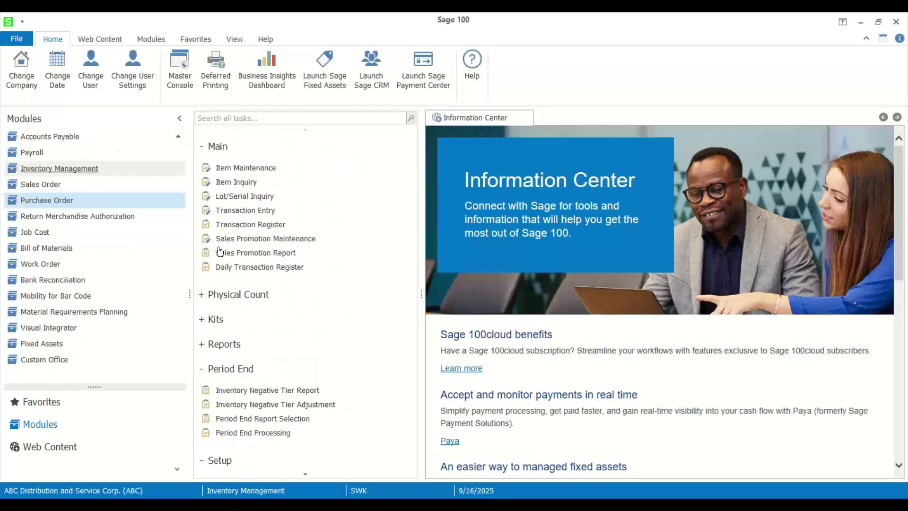
Preview the Inventory Price List from the Inventory Management reports with the price schedule included, keeping its setup window open, and maximize the report
scroll(287, 266, "down", 3)
left_click(240, 283)
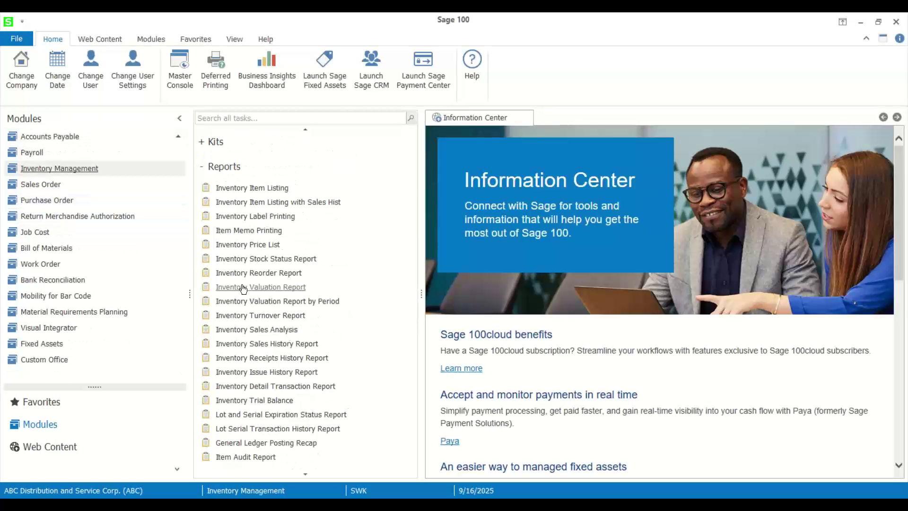
left_click(261, 246)
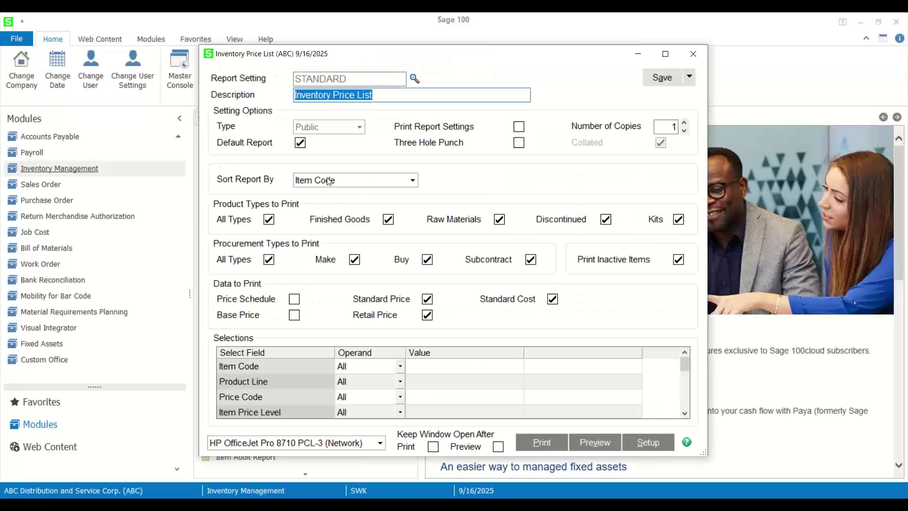
left_click(295, 313)
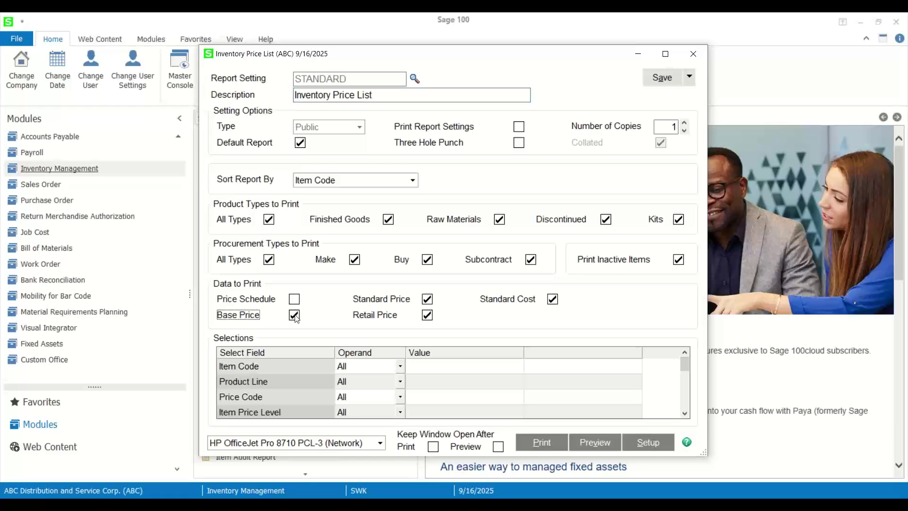
left_click(294, 301)
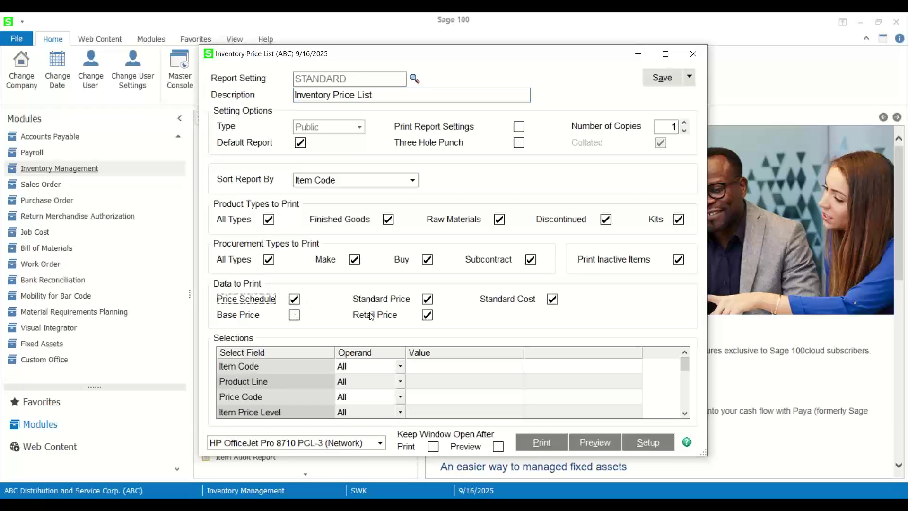
left_click(498, 447)
left_click(594, 442)
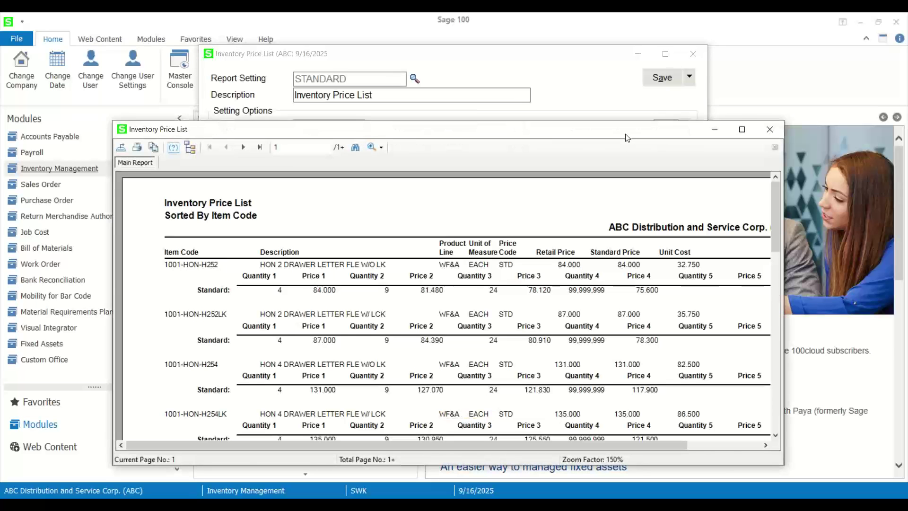
left_click_drag(627, 138, 538, 103)
double_click(539, 104)
Examine the quantity breaks and prices of item 1001-HON-H252 and the rest of page 1, then close the price list and its setup window
left_click(374, 264)
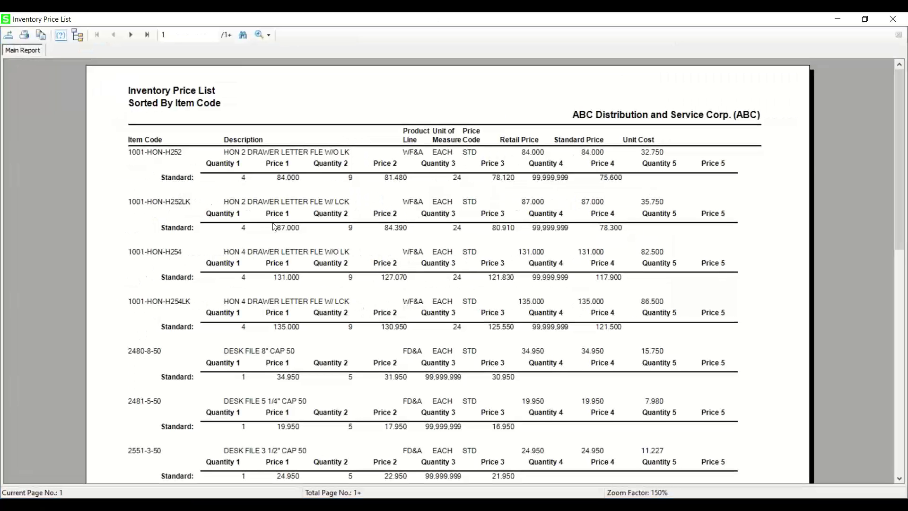
left_click(244, 166)
left_click(284, 178)
left_click(398, 178)
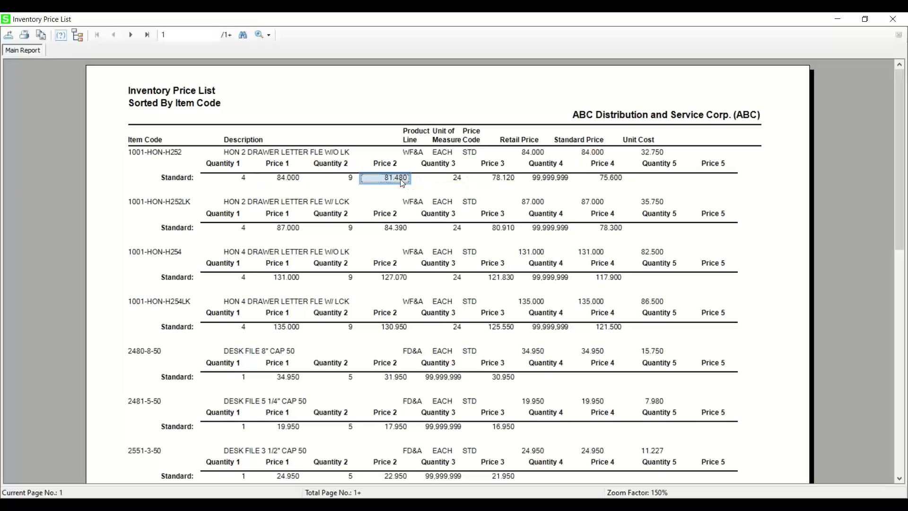
left_click(505, 183)
left_click(465, 187)
left_click(610, 178)
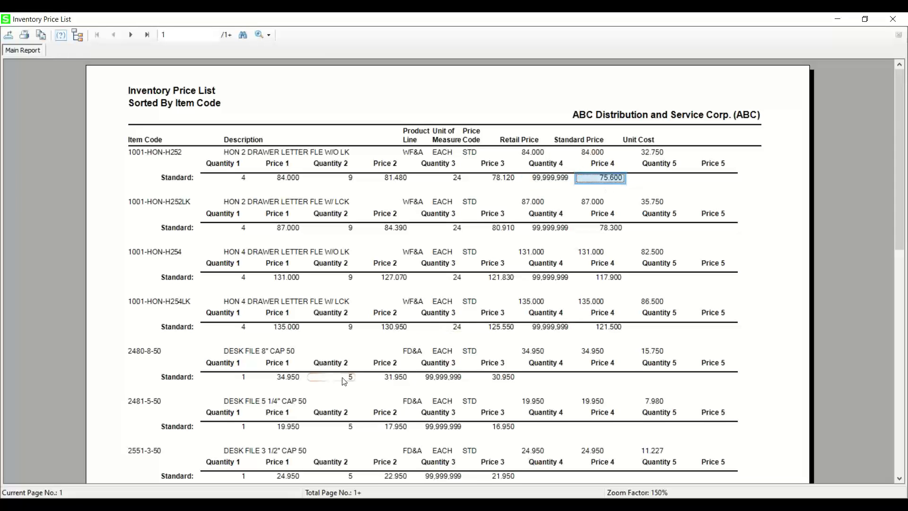
scroll(344, 381, "down", 15)
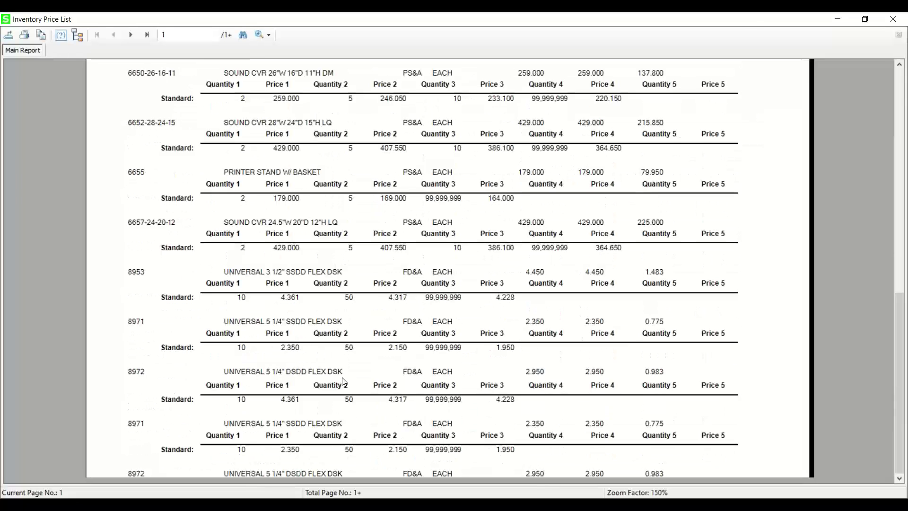
left_click(899, 19)
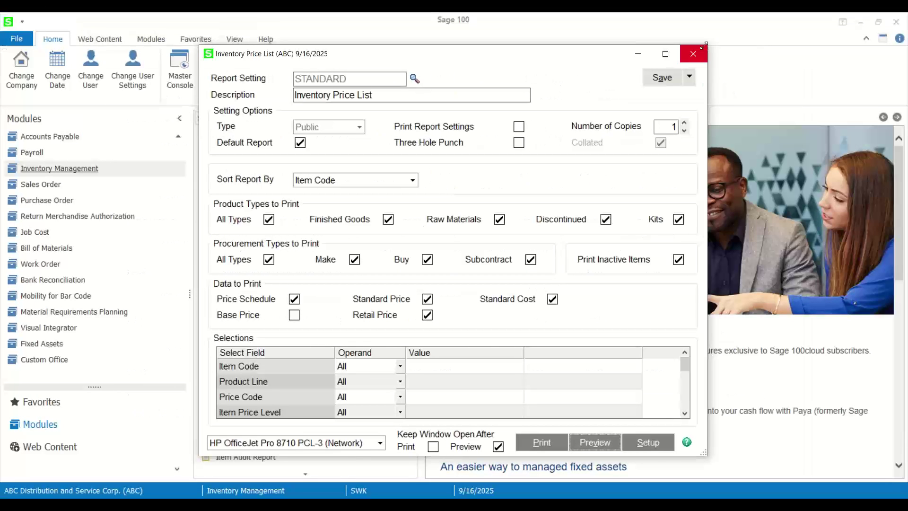
left_click(701, 59)
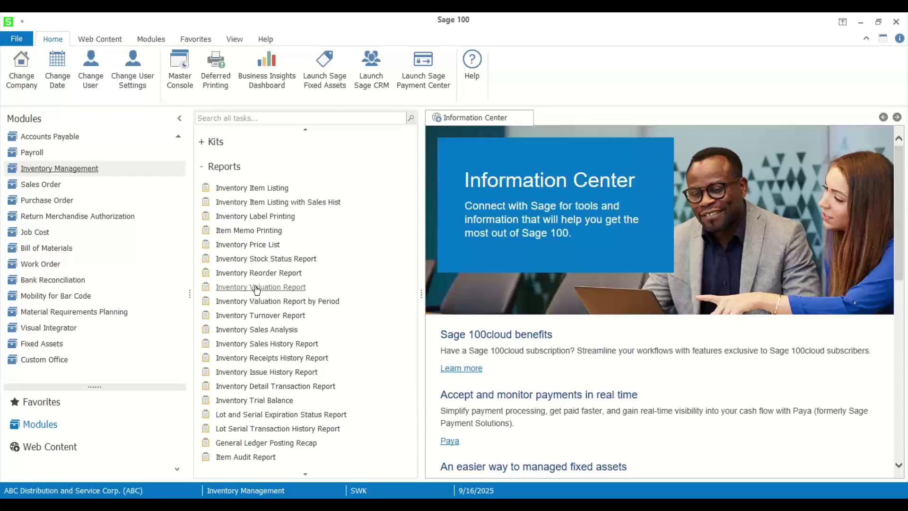
Open the Shepard Motorworks record in Customer Maintenance from the Accounts Receivable module
scroll(133, 189, "up", 2)
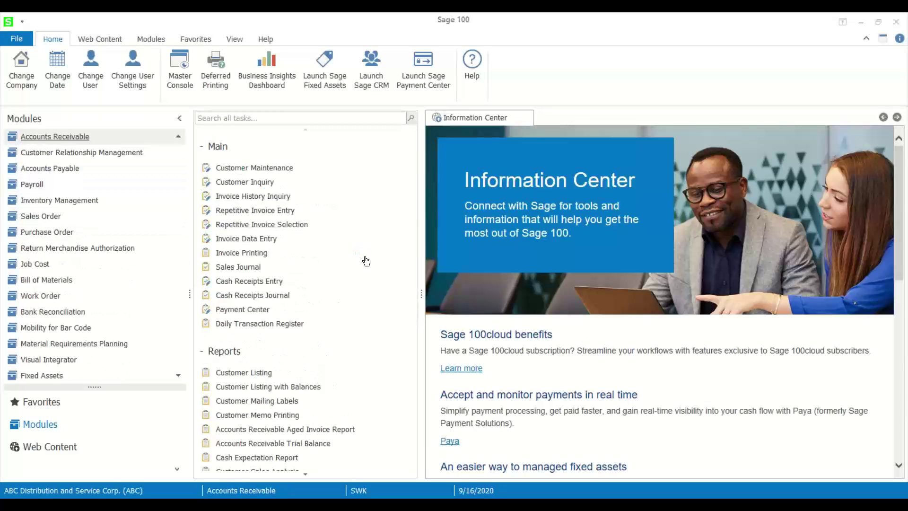
left_click(279, 168)
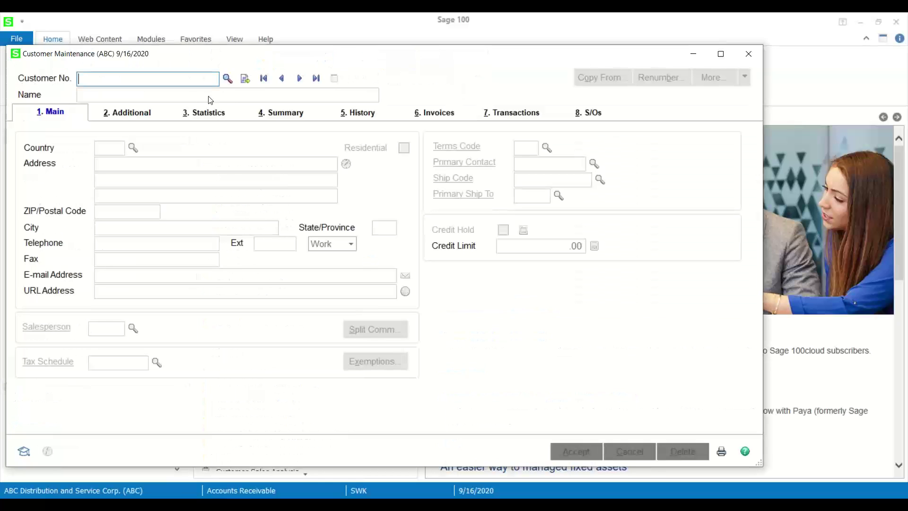
key("F2")
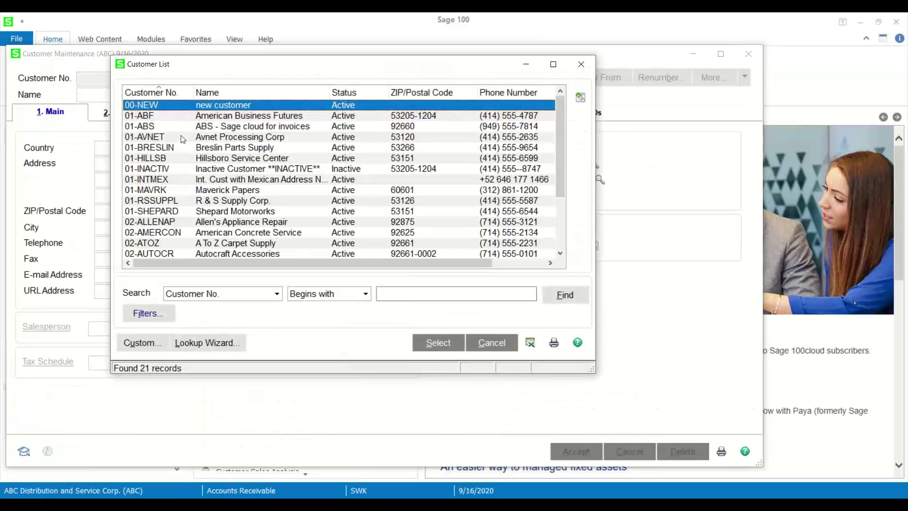
double_click(194, 211)
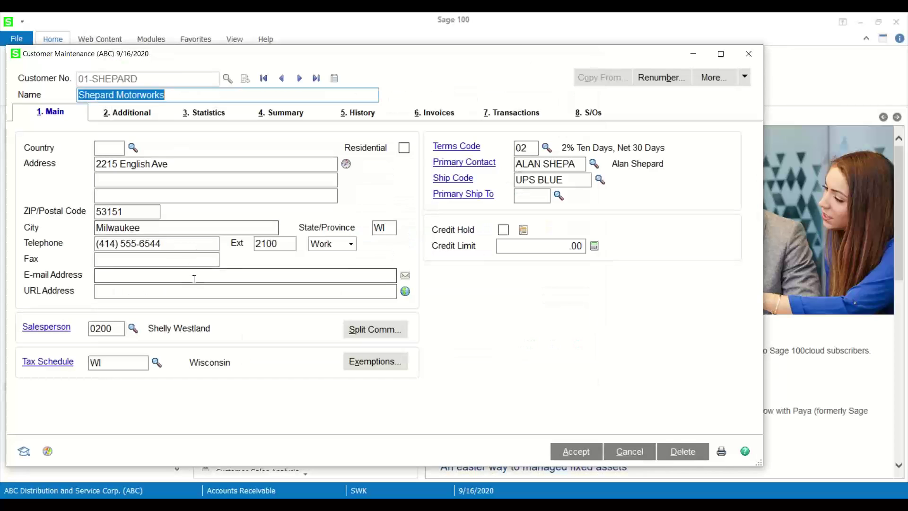
Set the customer's price level to A in the additional data, save the record and close Customer Maintenance
left_click(120, 110)
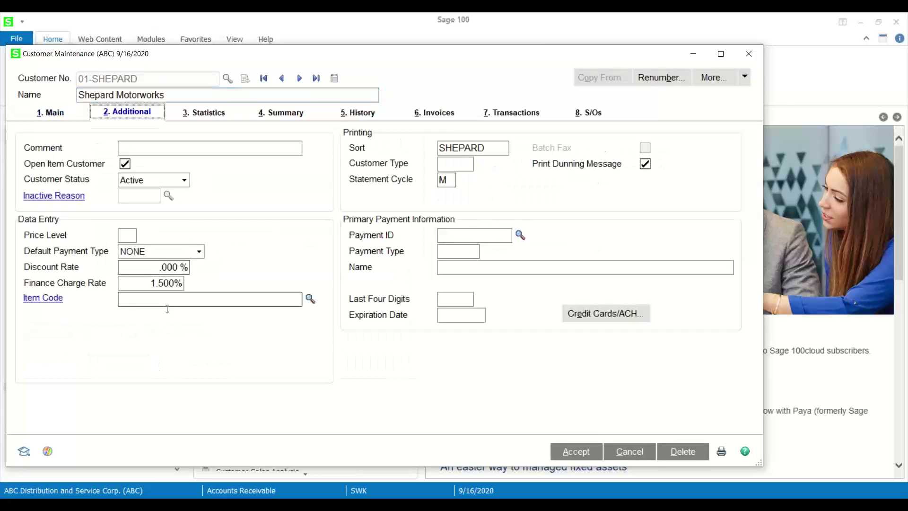
type("A")
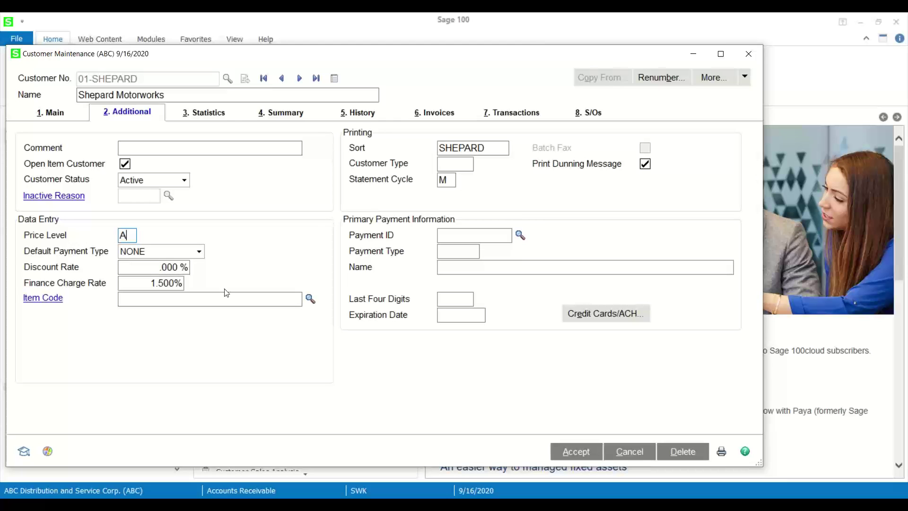
left_click(581, 456)
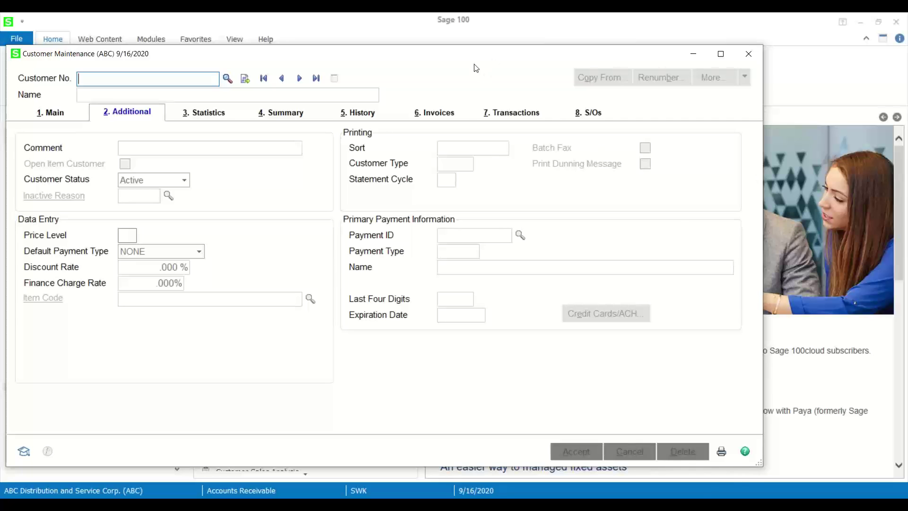
left_click_drag(473, 54, 410, 79)
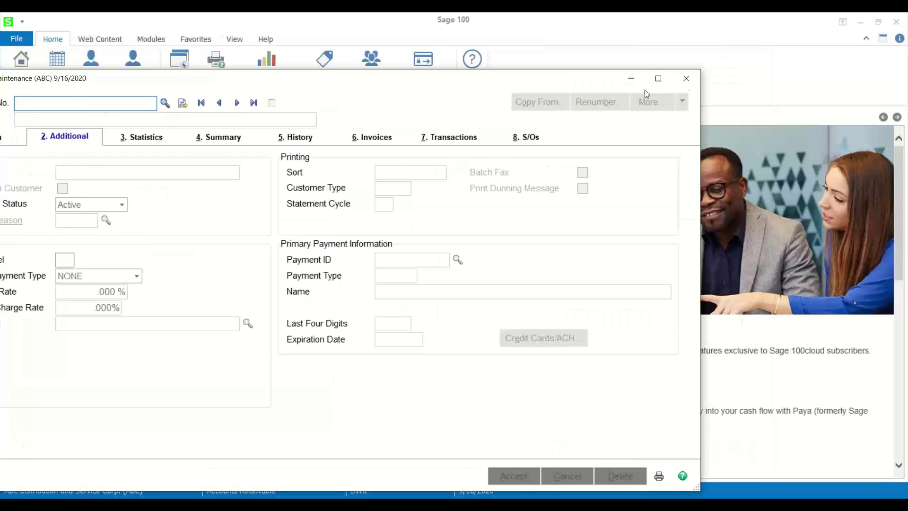
left_click(685, 79)
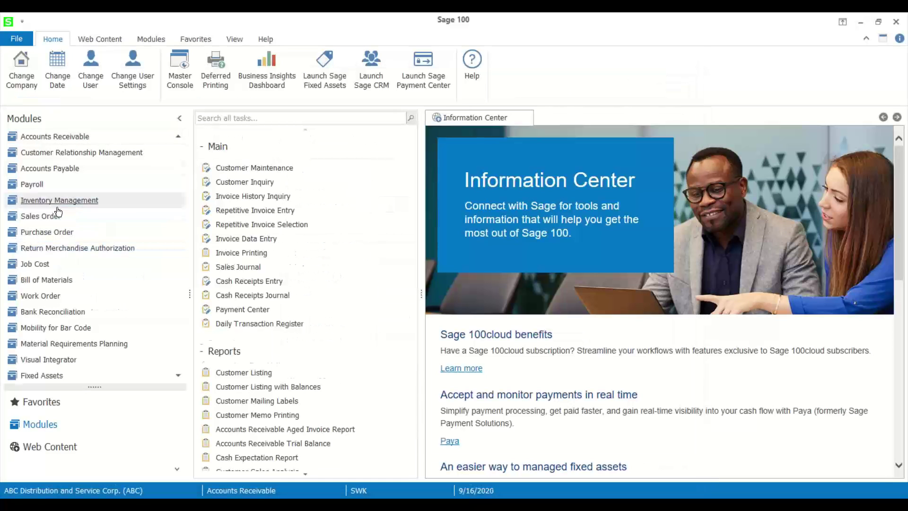
Load price code CAB1 in Price Code Maintenance from the Inventory Management setup tasks
left_click(57, 207)
scroll(284, 371, "down", 10)
scroll(262, 418, "down", 2)
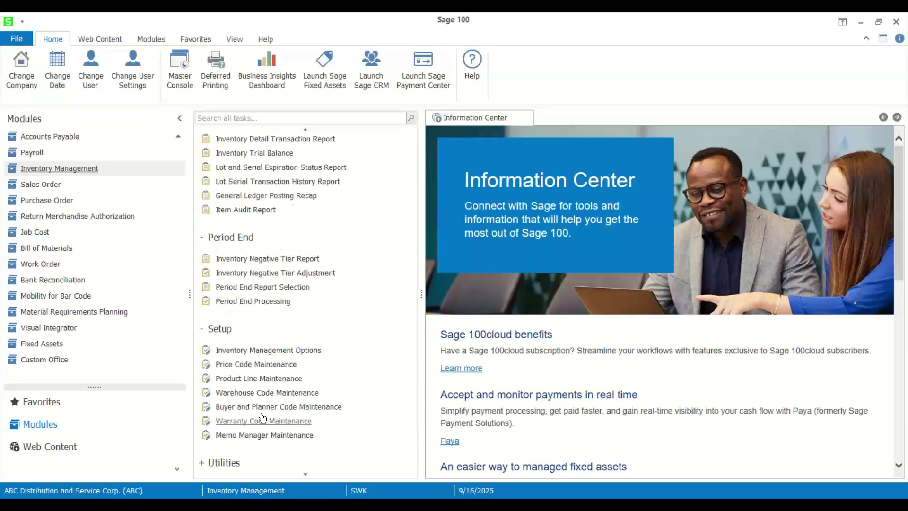
left_click(254, 365)
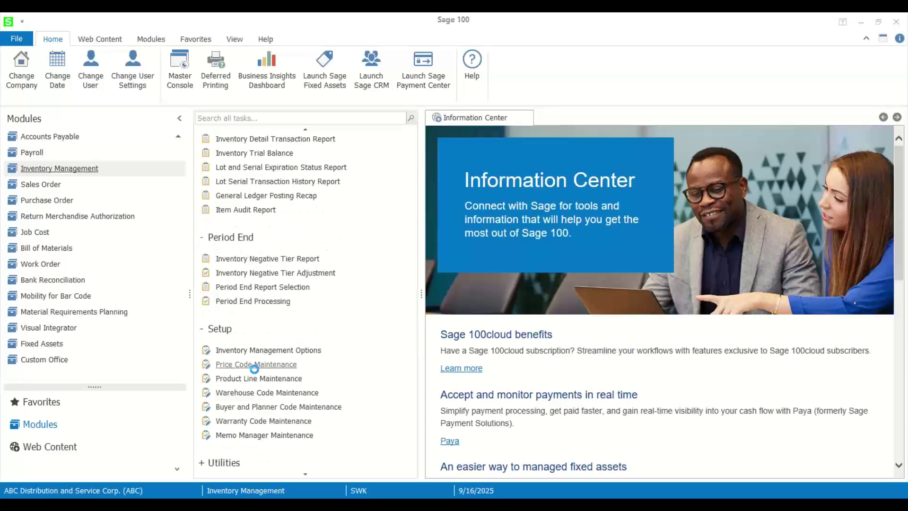
left_click_drag(565, 238, 441, 113)
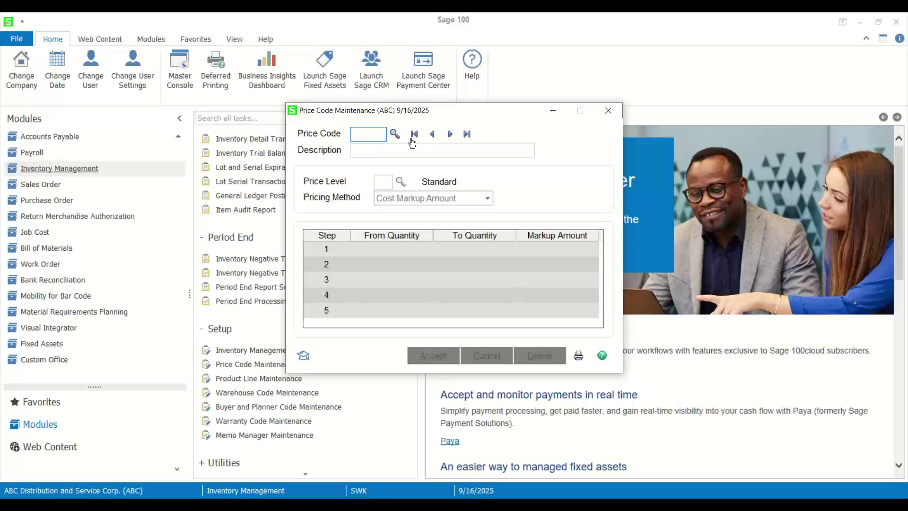
left_click(395, 134)
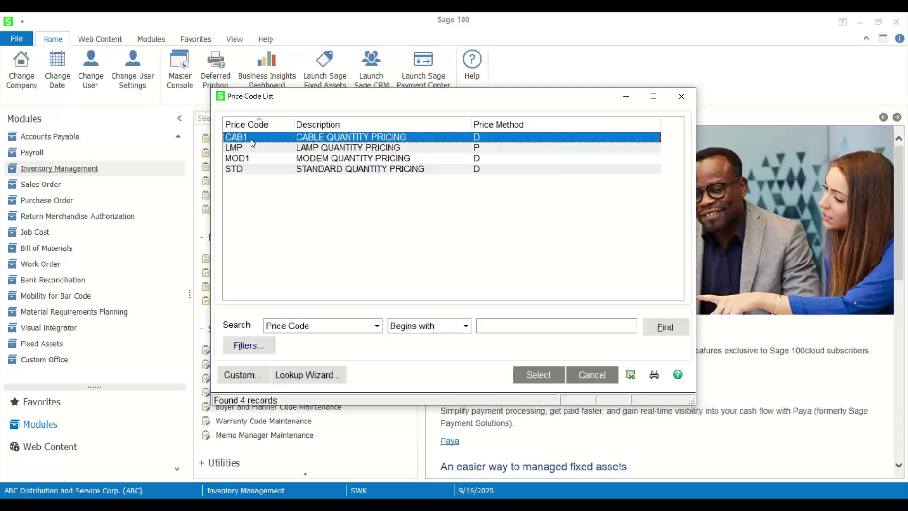
double_click(253, 142)
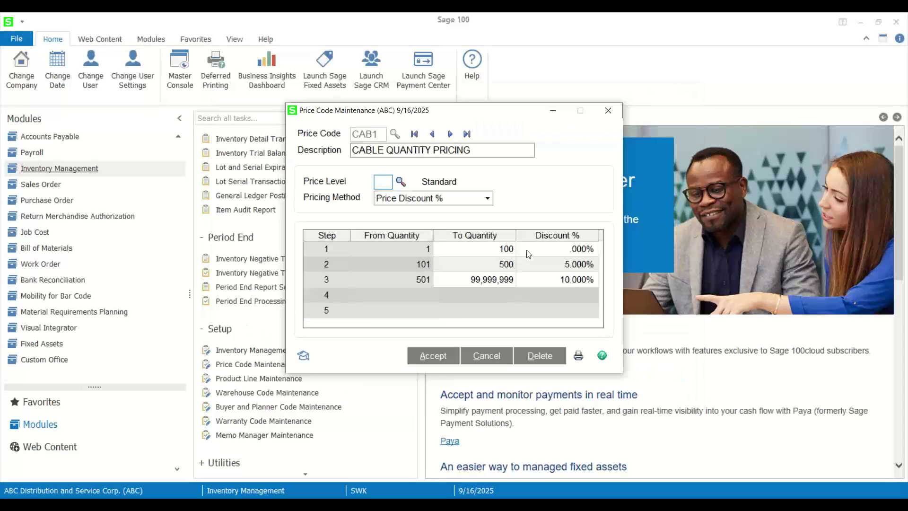
Compare the standard quantity discounts of CAB1 with those of price level A, then accept the price code and close its window
left_click(547, 282)
left_click(400, 182)
left_click(239, 147)
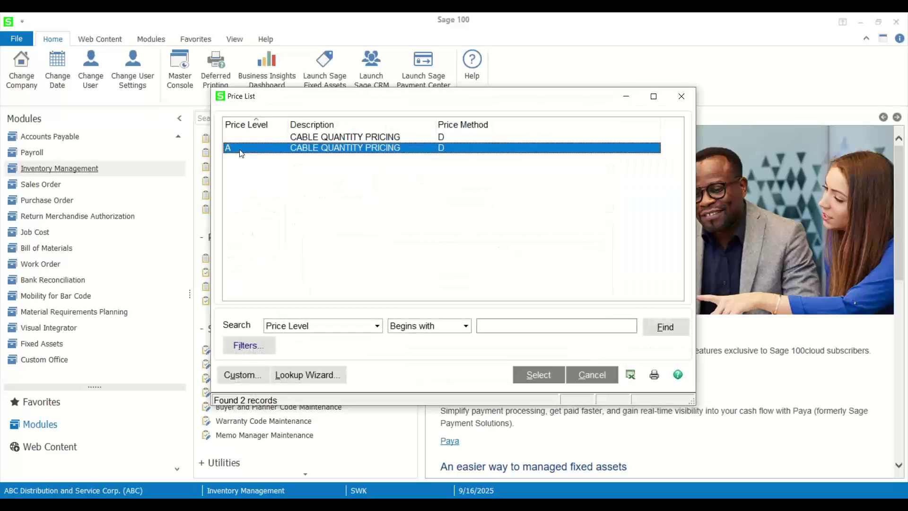
double_click(239, 148)
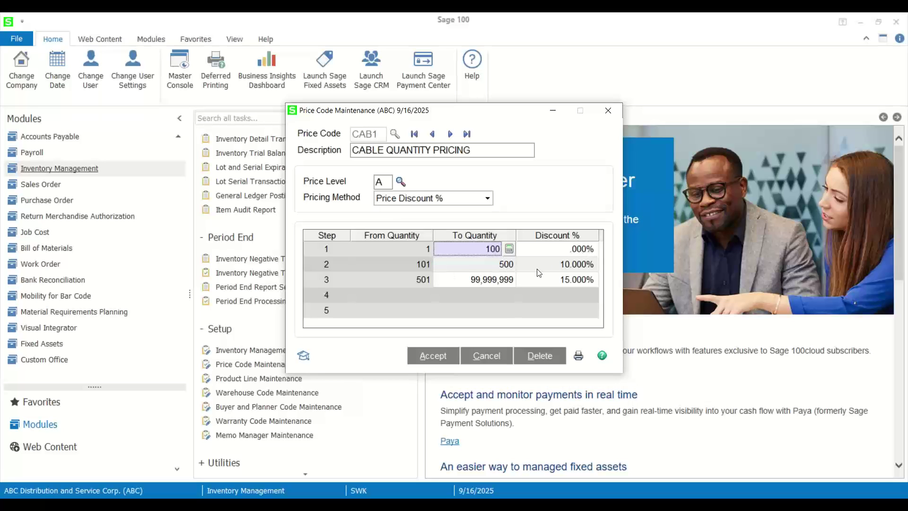
left_click(551, 269)
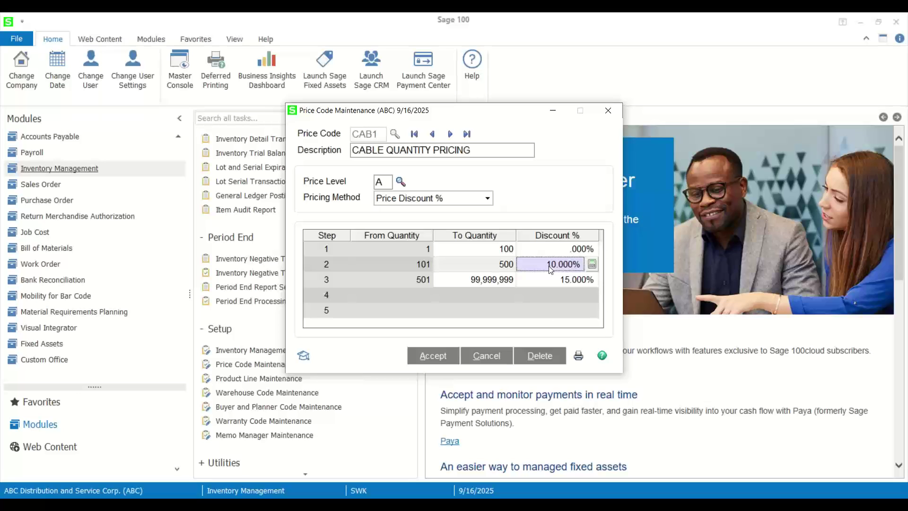
left_click(428, 363)
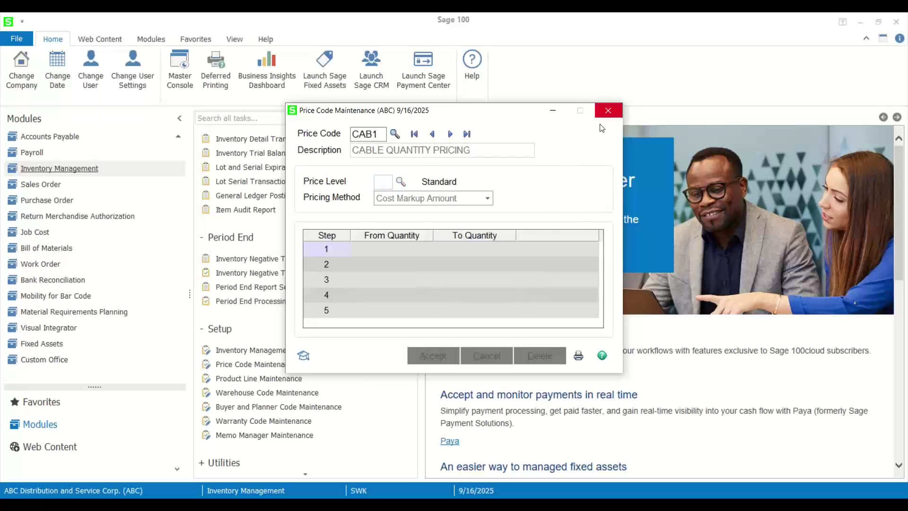
left_click(607, 111)
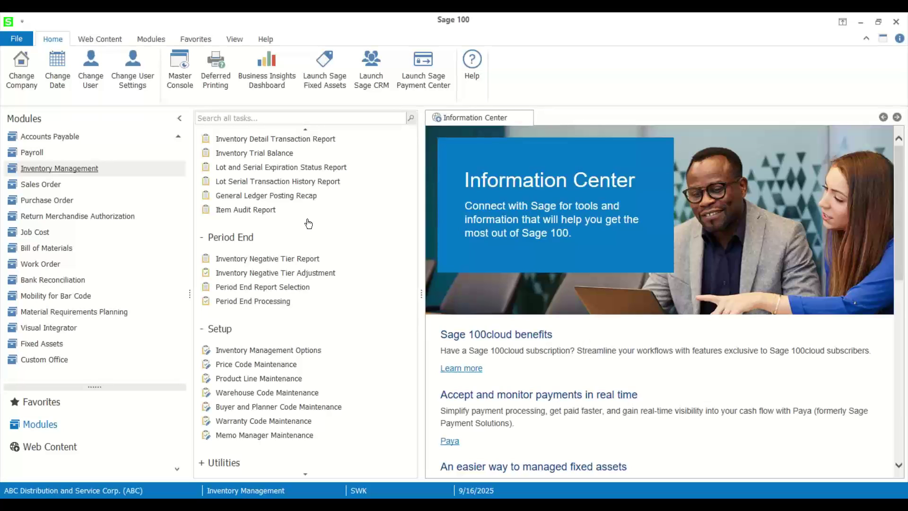
Browse to item 2551-3-50 in Item Maintenance and examine the lot unit costs in its cost detail, including lot JAN10
scroll(147, 246, "up", 3)
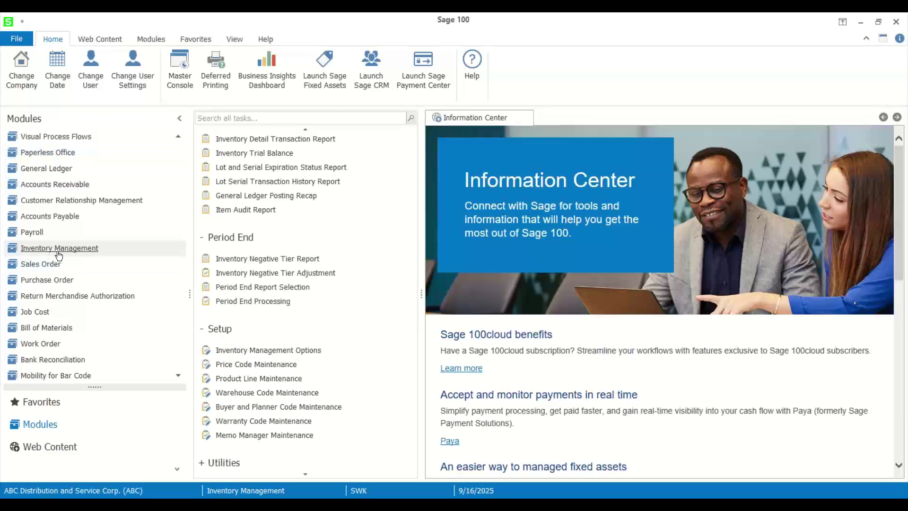
scroll(165, 241, "down", 3)
scroll(252, 196, "up", 10)
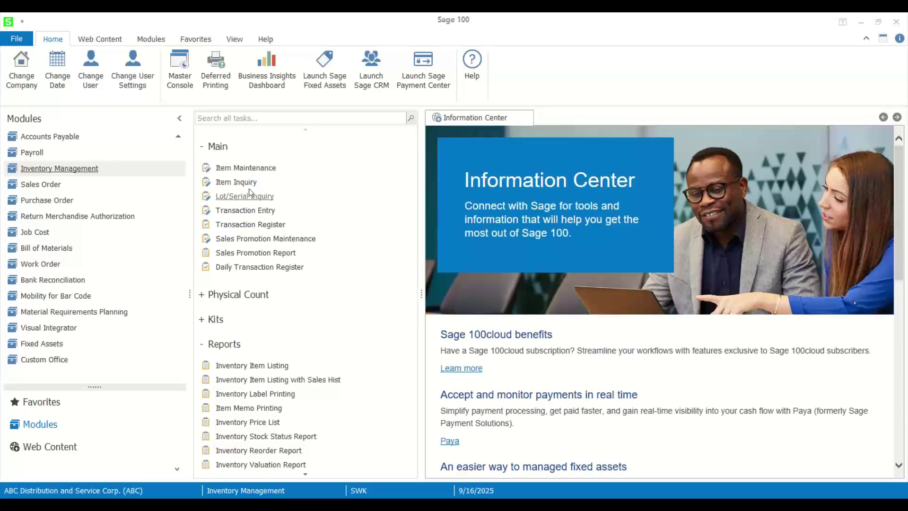
left_click(245, 167)
left_click(420, 89)
left_click(420, 89)
left_click(420, 89)
left_click(419, 89)
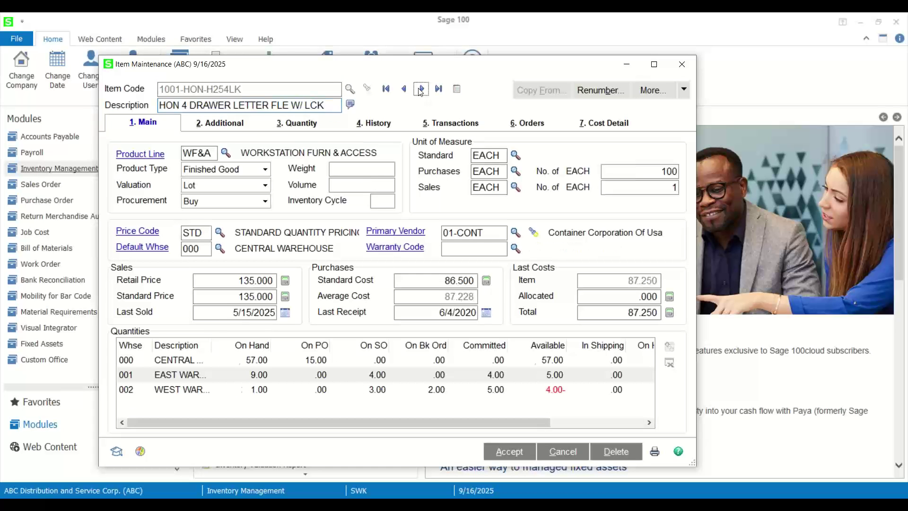
left_click(420, 89)
left_click(585, 123)
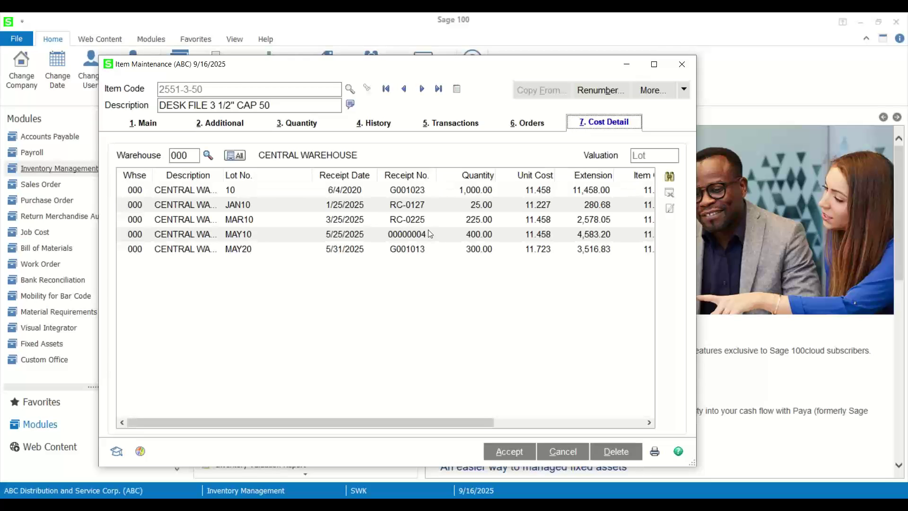
left_click(520, 204)
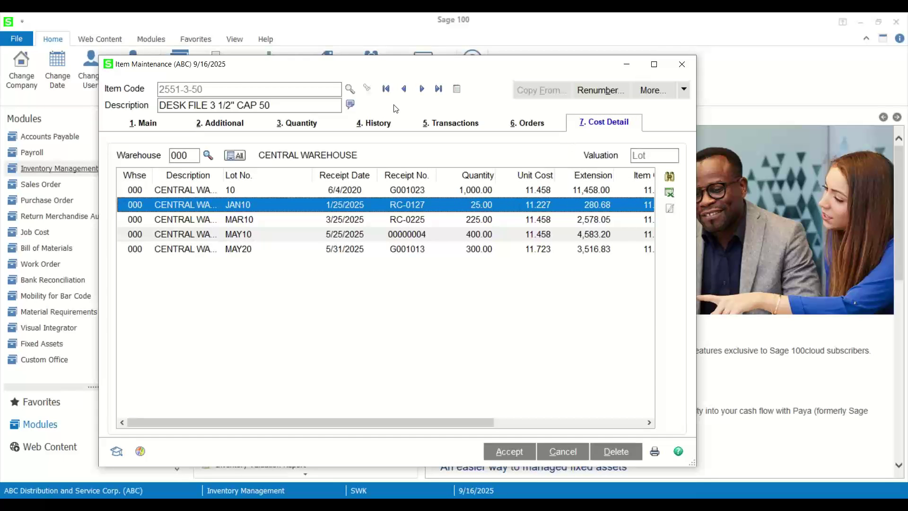
Return to item 2551-3-50 after viewing the prior item, and compare the quantities of its lots in the cost detail
left_click(404, 90)
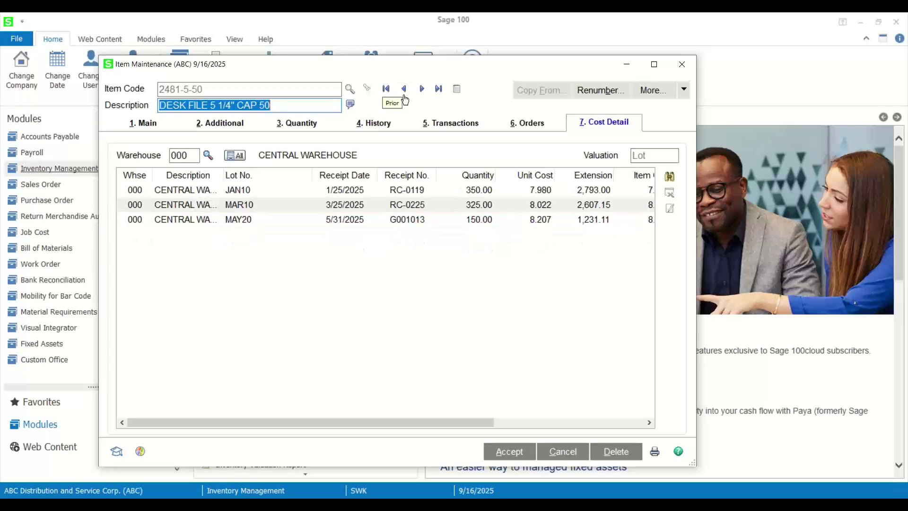
left_click(421, 88)
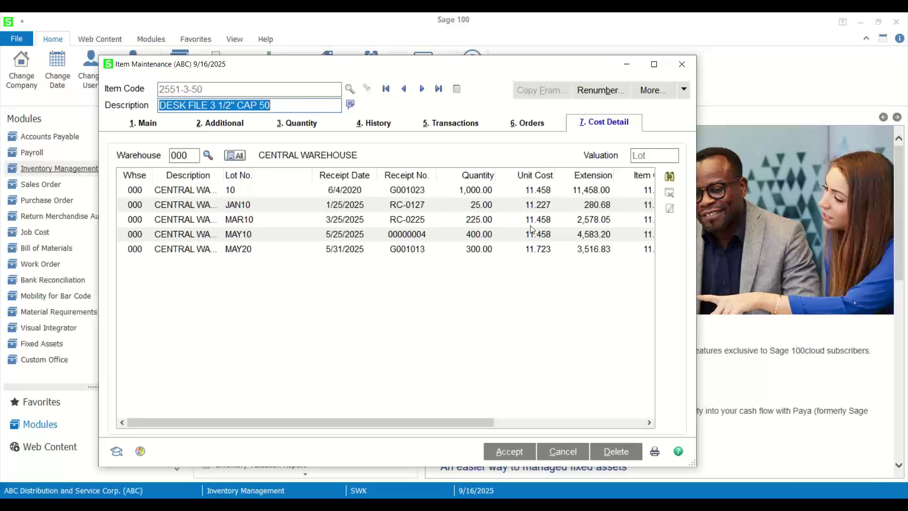
left_click(488, 201)
left_click(489, 191)
left_click(489, 204)
left_click(483, 235)
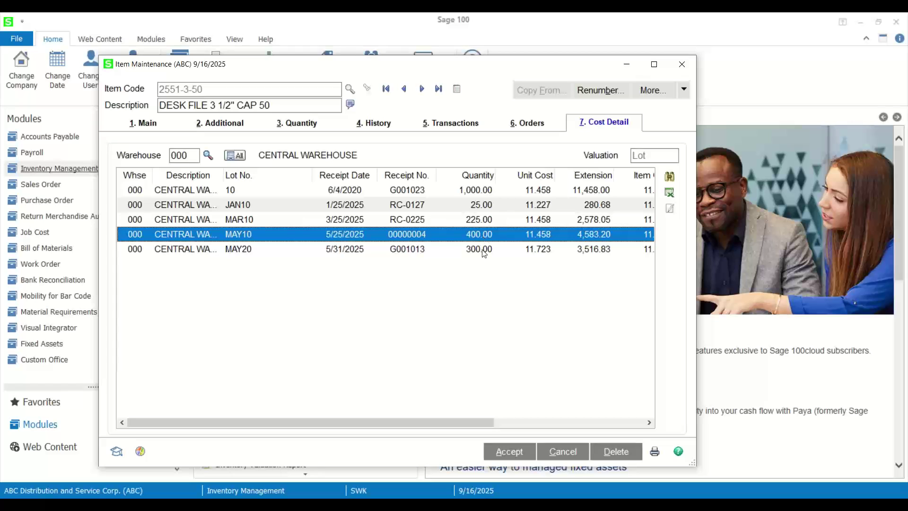
left_click(484, 250)
Compare the unit costs of all five lots of item 2551-3-50, then close Item Maintenance
left_click(534, 194)
left_click(533, 206)
left_click(533, 221)
left_click(535, 235)
left_click(535, 250)
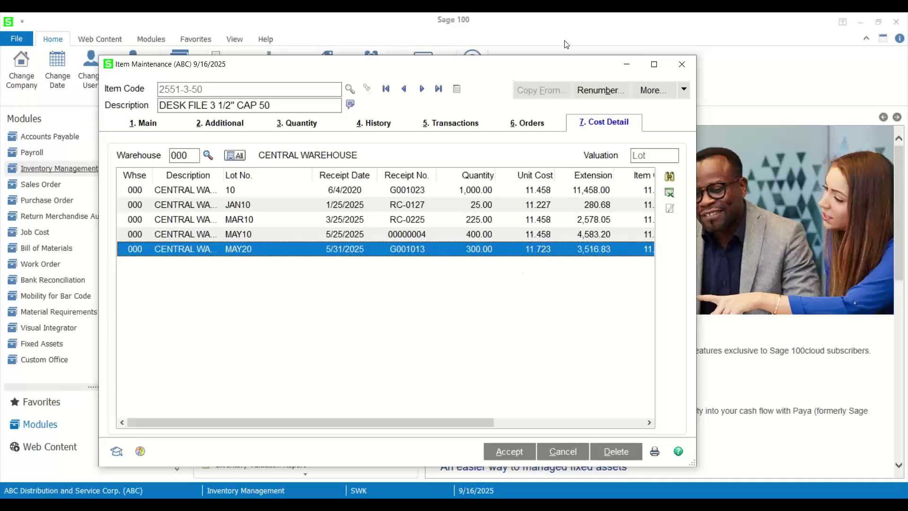
left_click(681, 64)
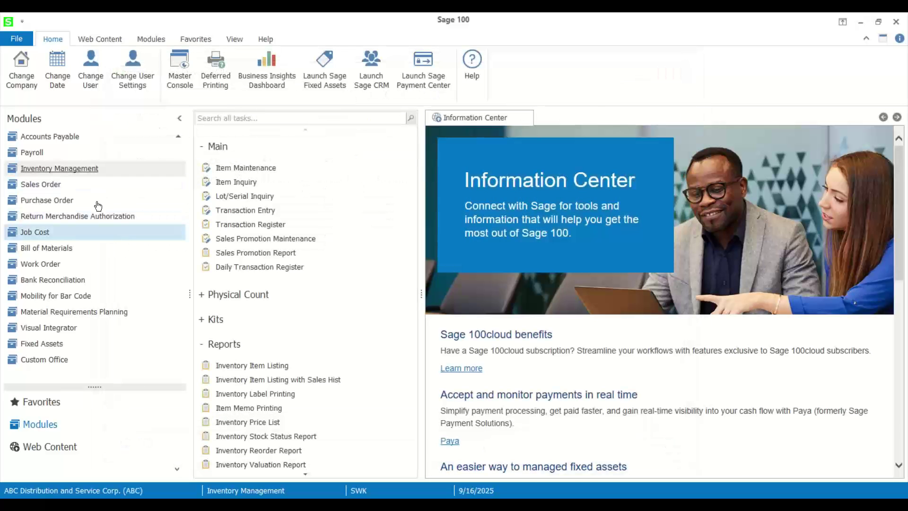
Open Sales Order Options from the Sales Order setup tasks and bring up the line entry settings
left_click(59, 189)
scroll(267, 316, "down", 5)
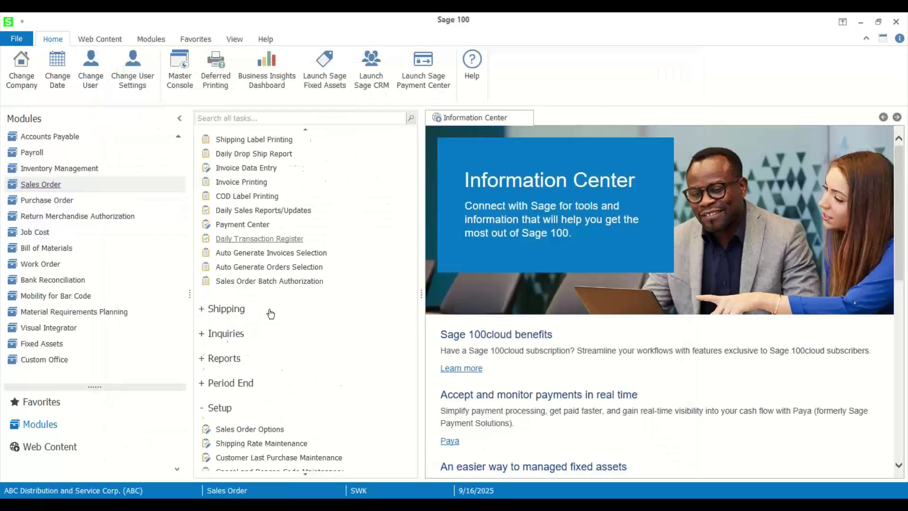
left_click(255, 289)
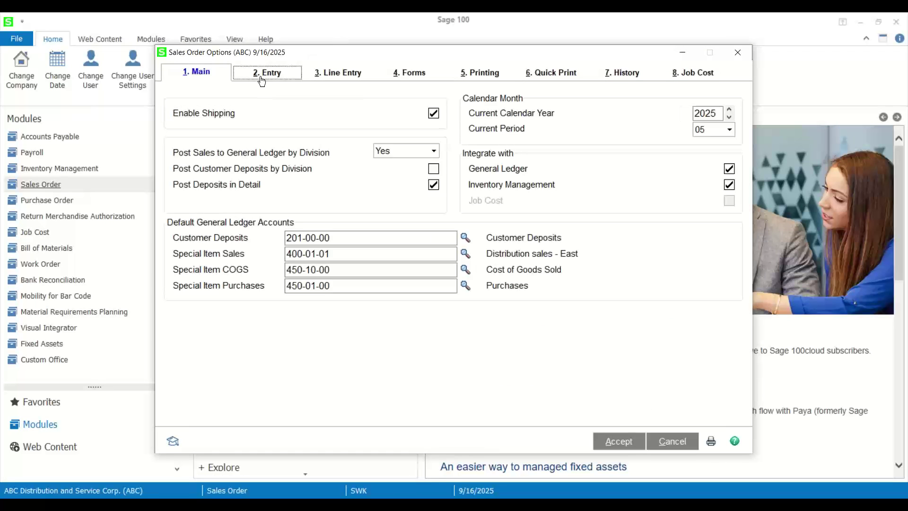
left_click(262, 80)
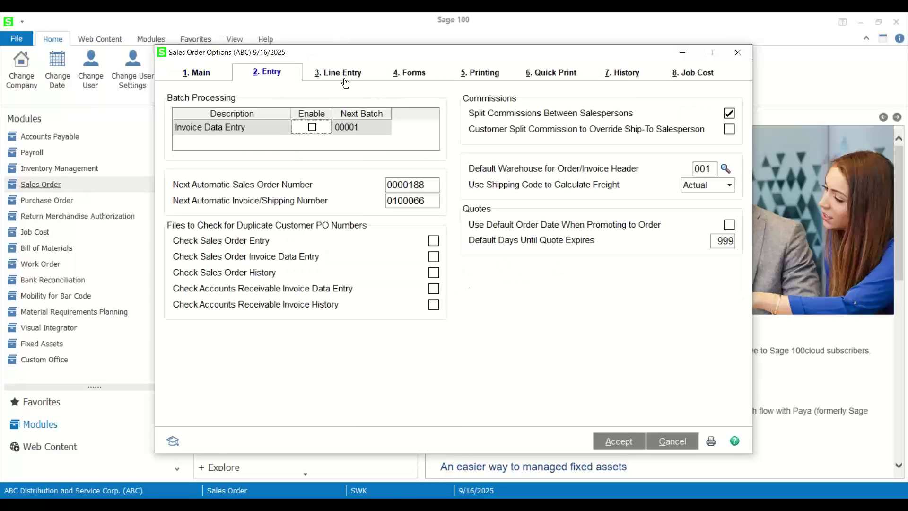
left_click_drag(369, 56, 293, 56)
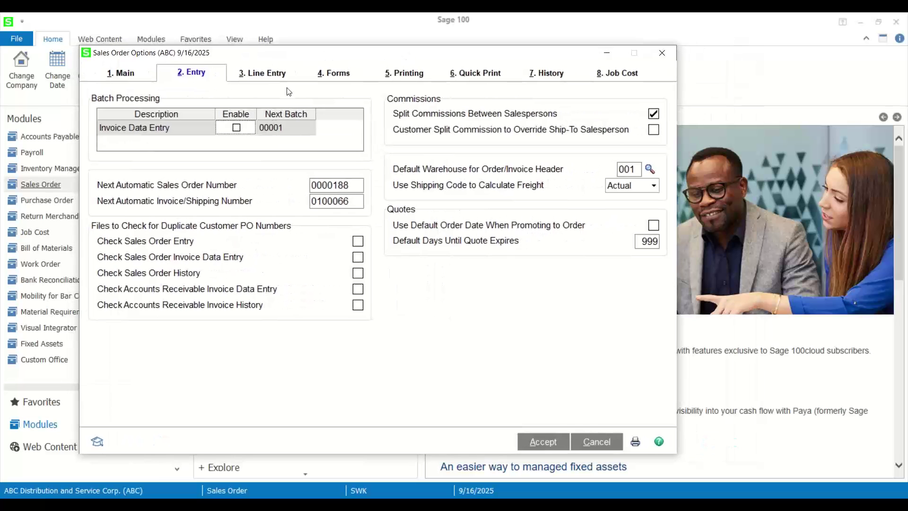
left_click(276, 75)
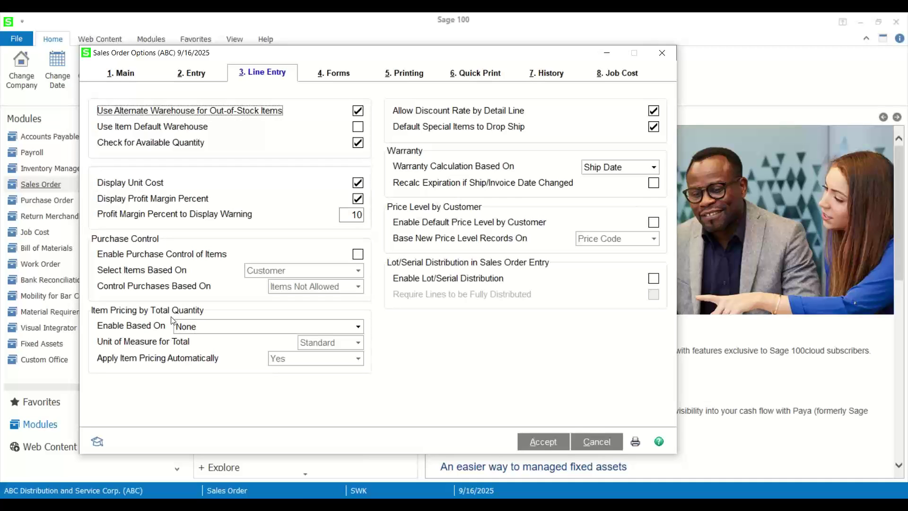
Review the basis choices for enabling item pricing by total quantity, then close Sales Order Options without changing anything
left_click(196, 328)
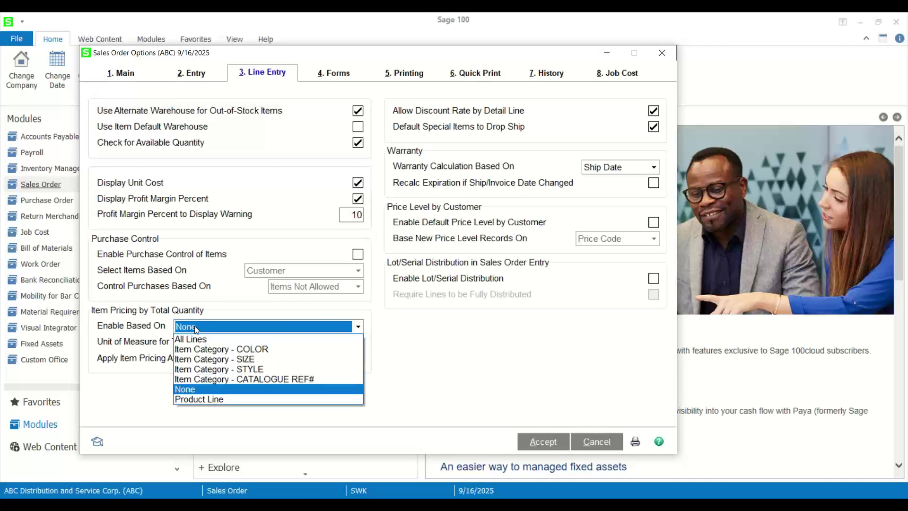
left_click(196, 327)
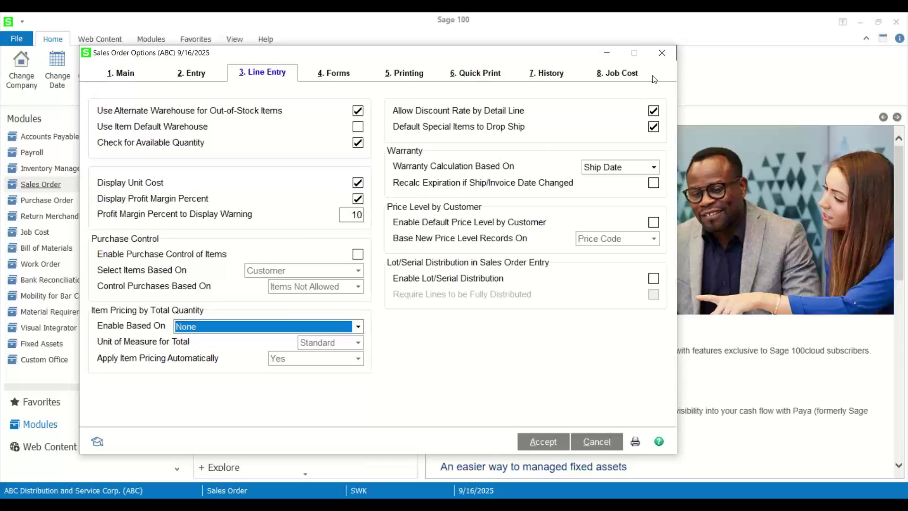
left_click(662, 53)
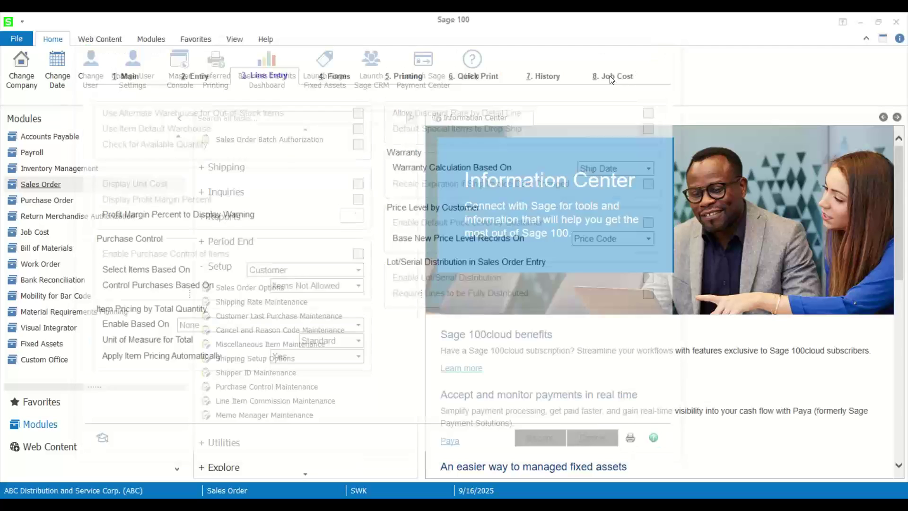
Load the first customer in Accounts Receivable Customer Maintenance, check the discount rate in the additional data, and close the record
scroll(60, 206, "up", 2)
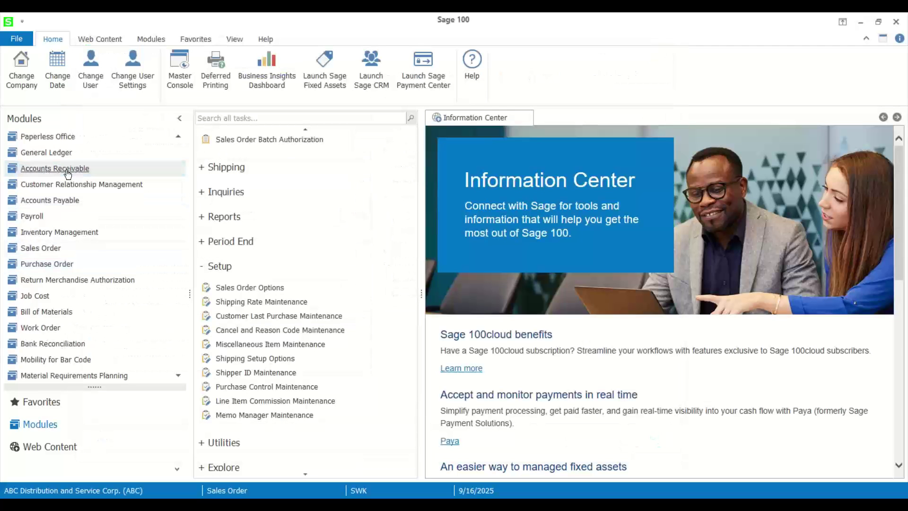
left_click(57, 170)
left_click(252, 168)
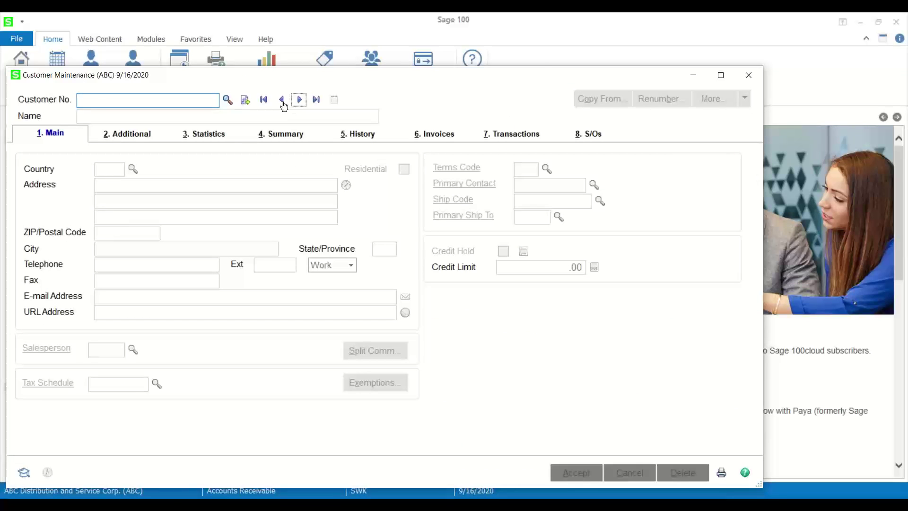
left_click(299, 99)
left_click(127, 134)
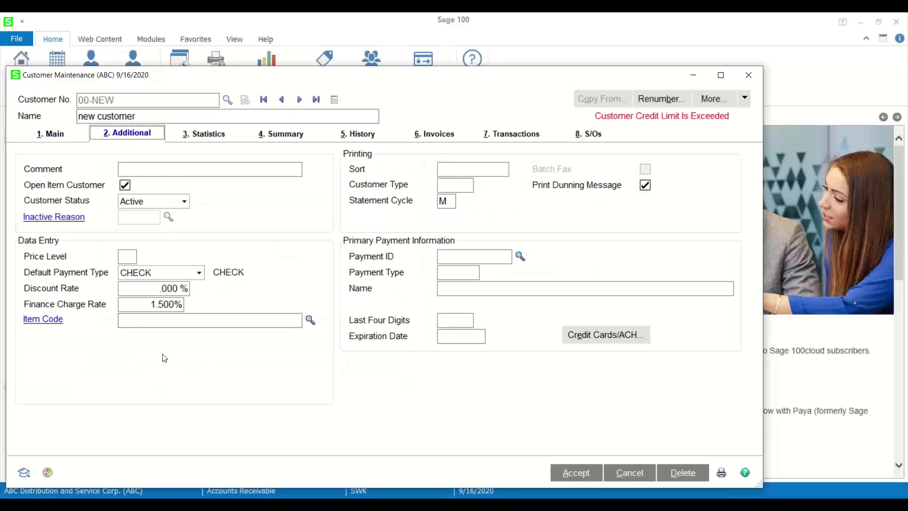
left_click(161, 289)
left_click_drag(162, 289, 199, 293)
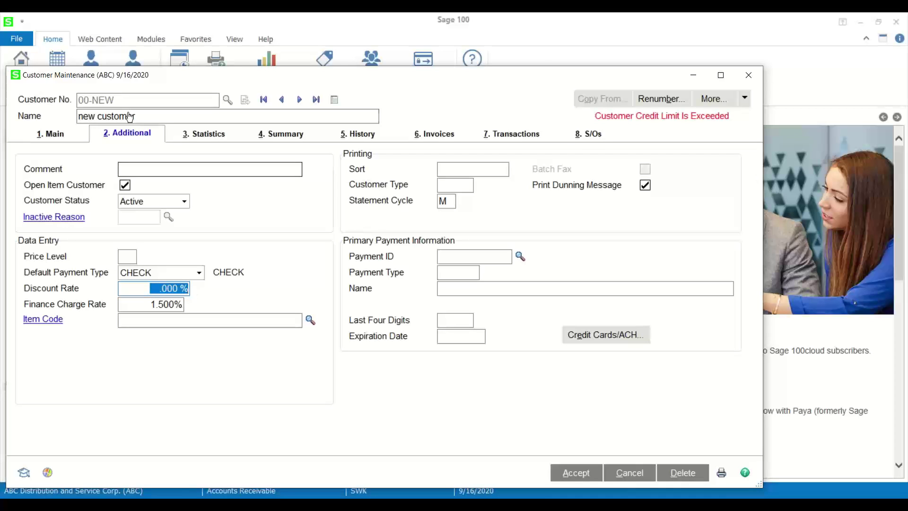
left_click_drag(485, 84, 430, 96)
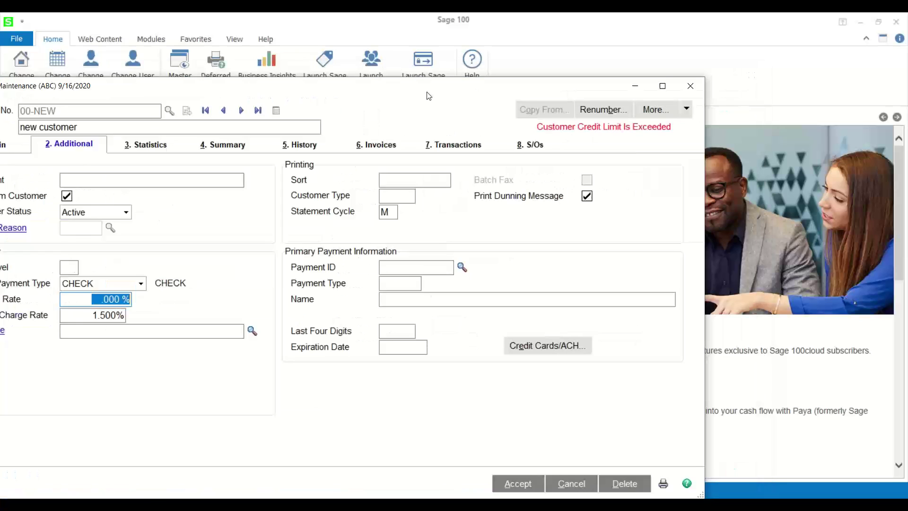
left_click(681, 97)
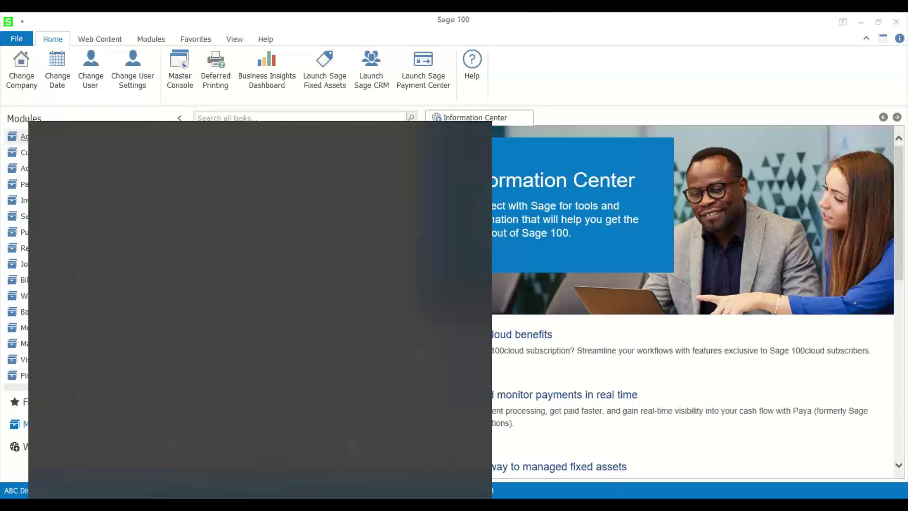
left_click(601, 505)
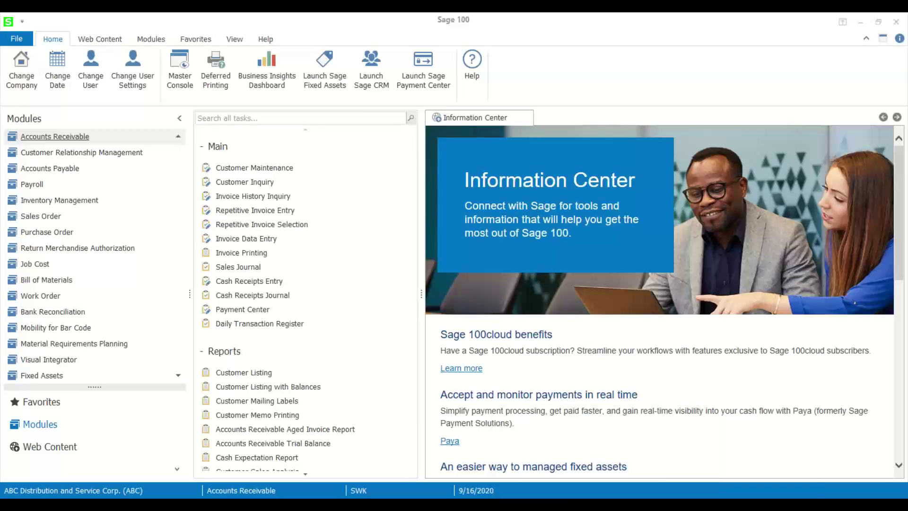
right_click(737, 505)
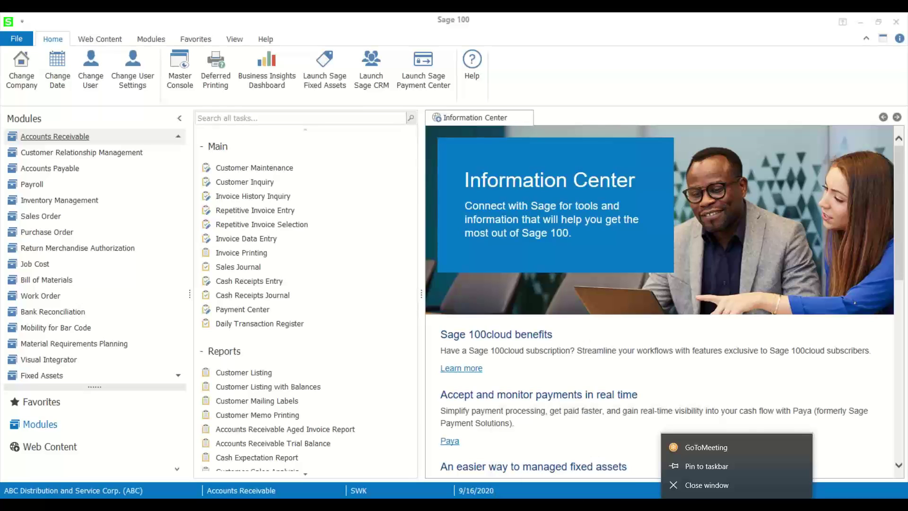
key("Escape")
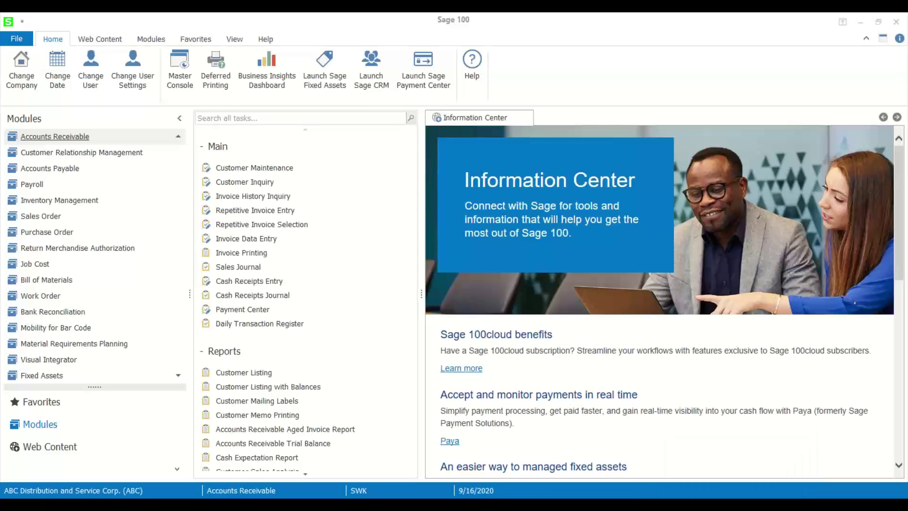
right_click(289, 505)
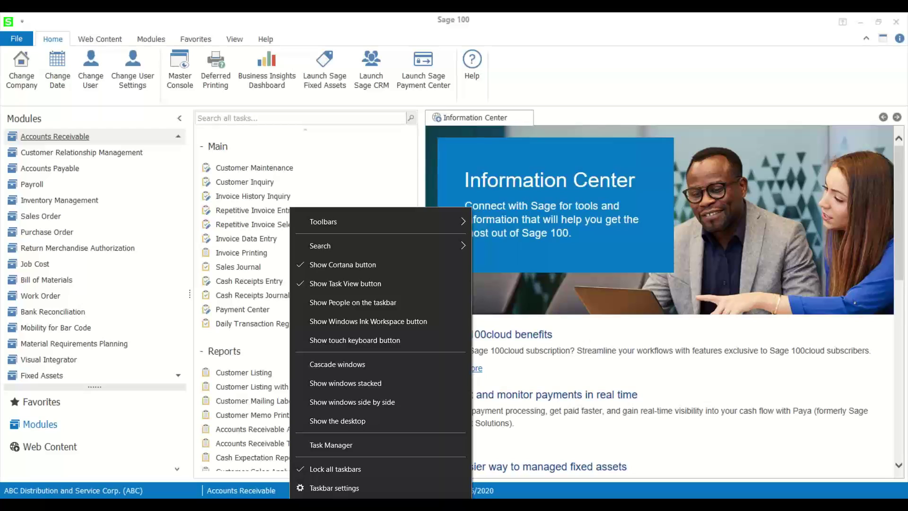
left_click(336, 419)
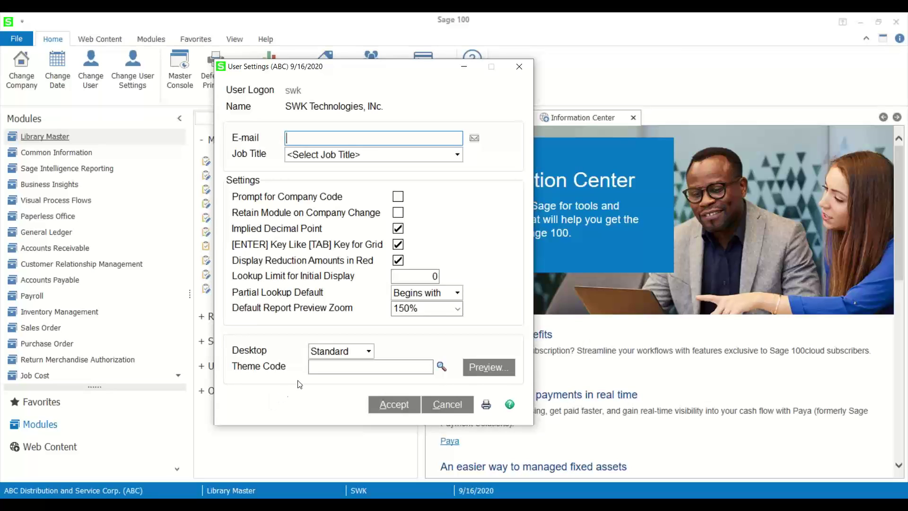
Try the Classic desktop option in User Settings, set it back to Standard, and close the settings
left_click(367, 351)
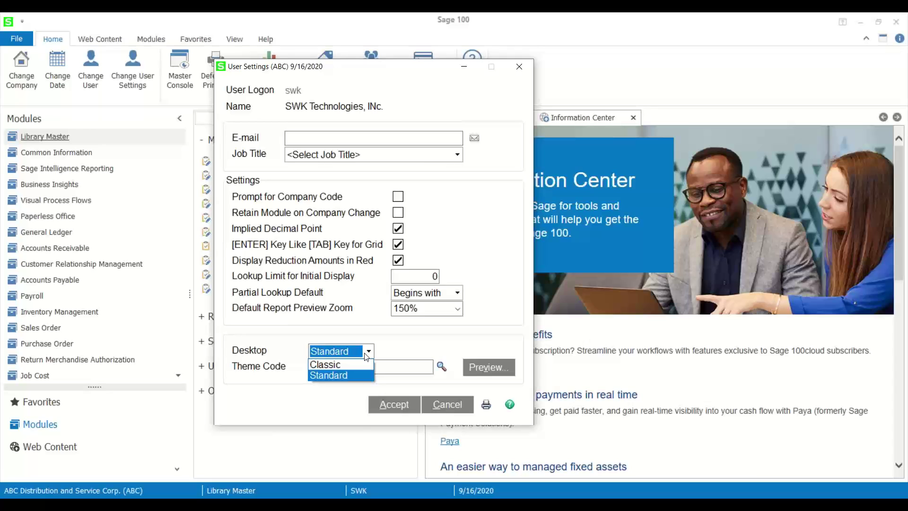
left_click(346, 363)
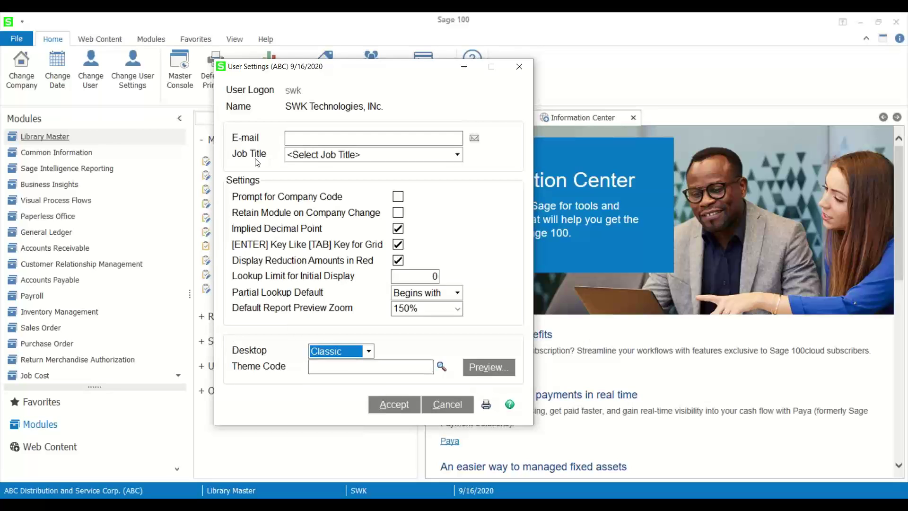
left_click(369, 351)
left_click(337, 376)
left_click(518, 67)
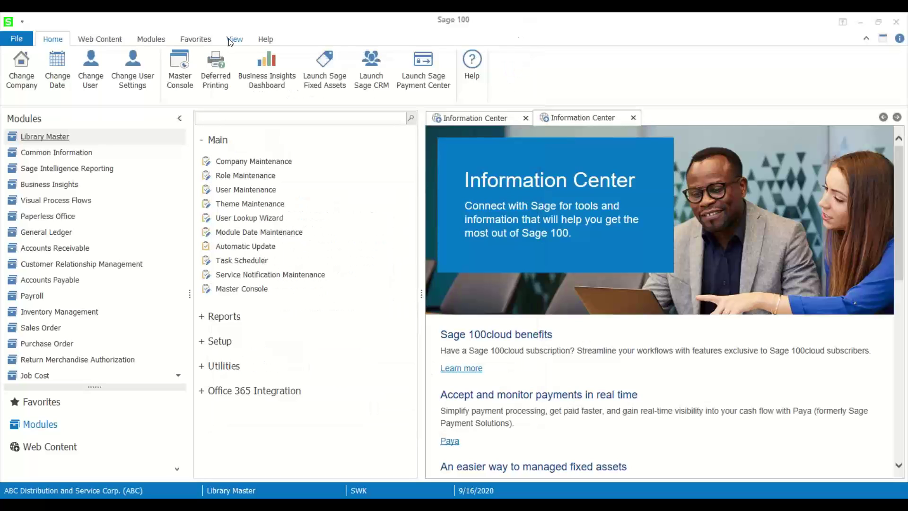
Try the first two visual themes, including the dark one, then switch back to the blue Office theme
left_click(229, 39)
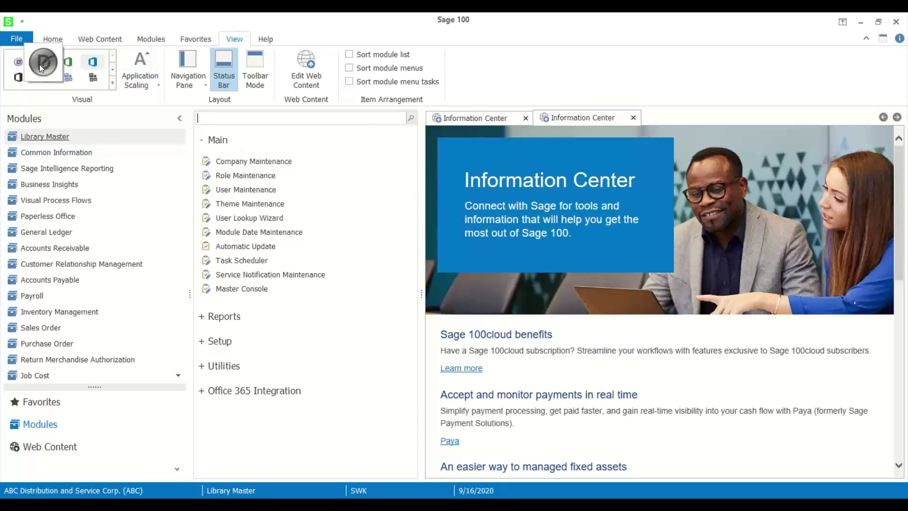
left_click(21, 64)
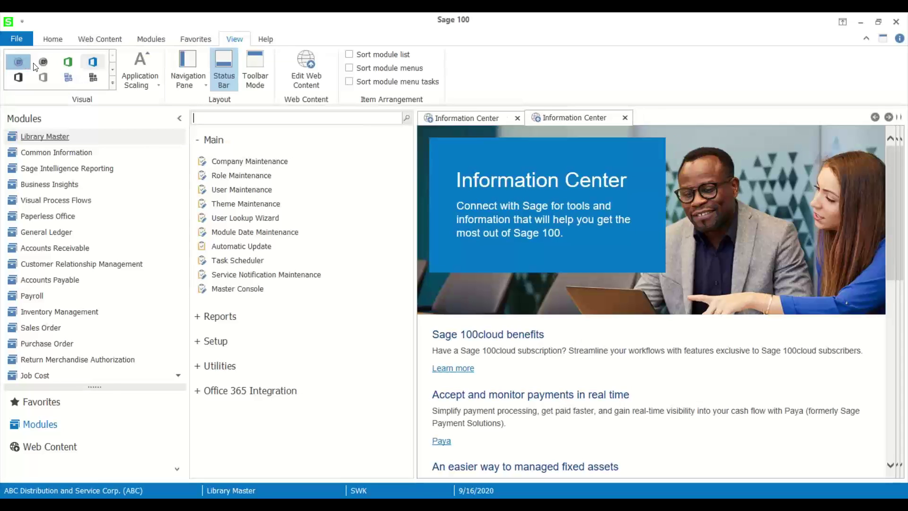
left_click(44, 63)
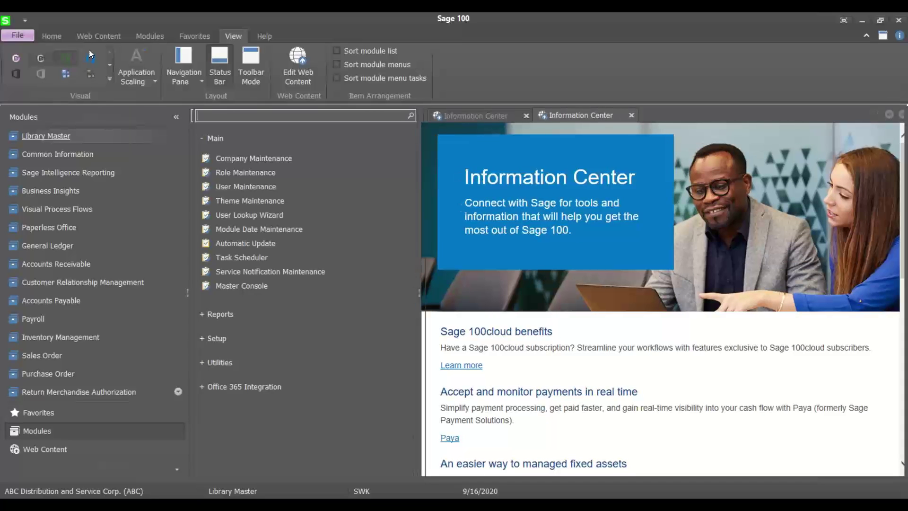
left_click(90, 57)
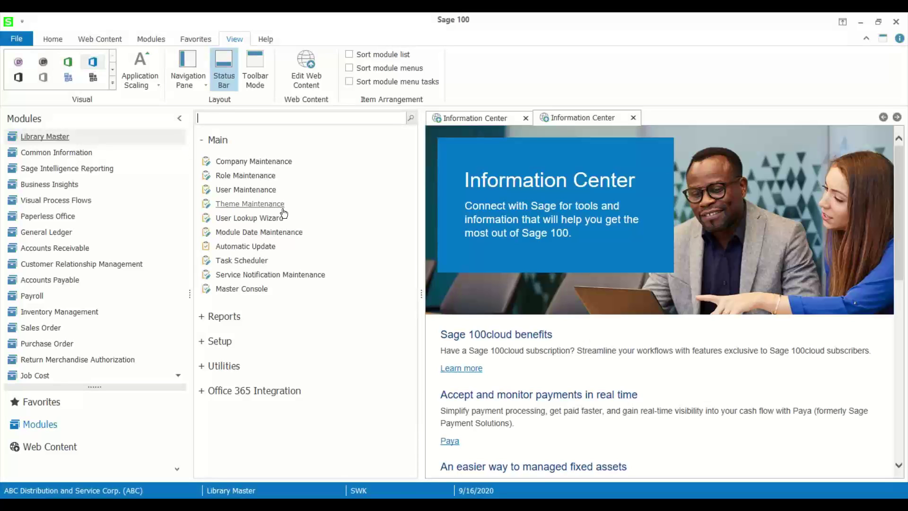